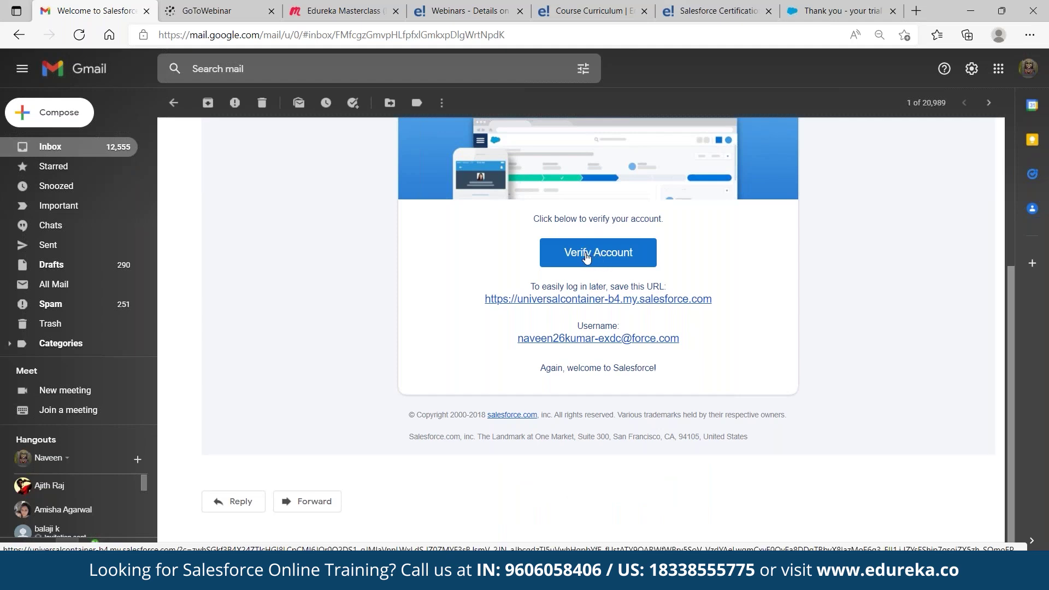
# Follow the Verify Account link in the Salesforce welcome email
pyautogui.click(585, 253)
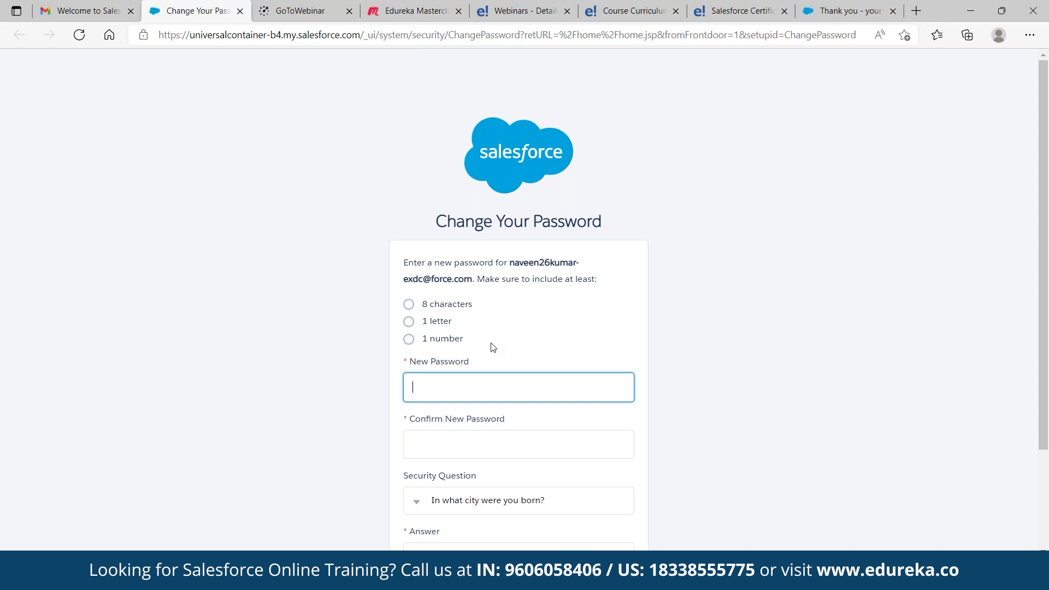
# Enter and confirm a new password, answer the birth-city security question, and submit
pyautogui.write('•••••••••••••')
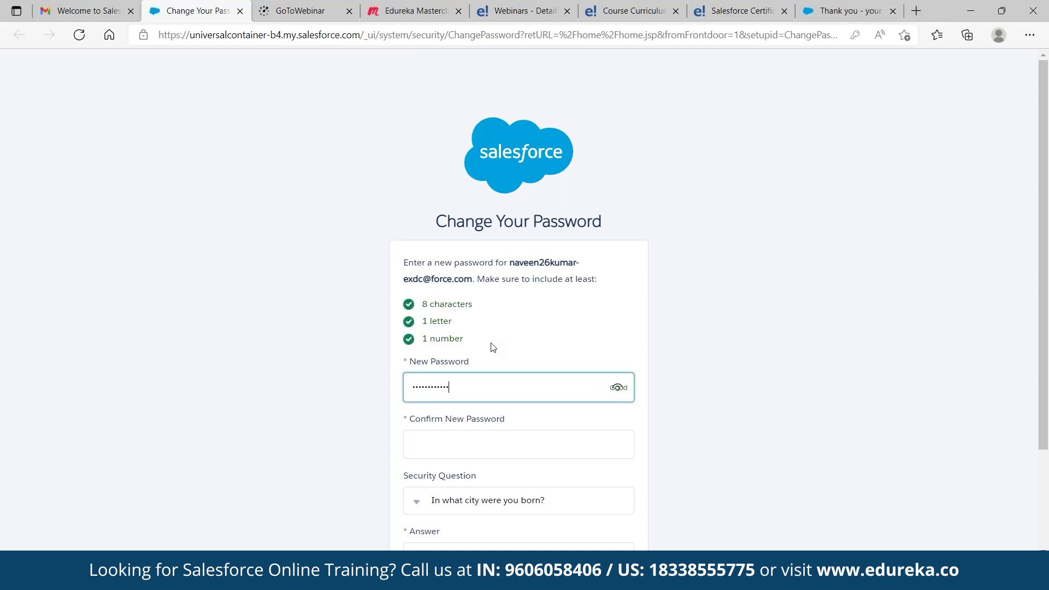
pyautogui.press('Tab')
pyautogui.write('•••')
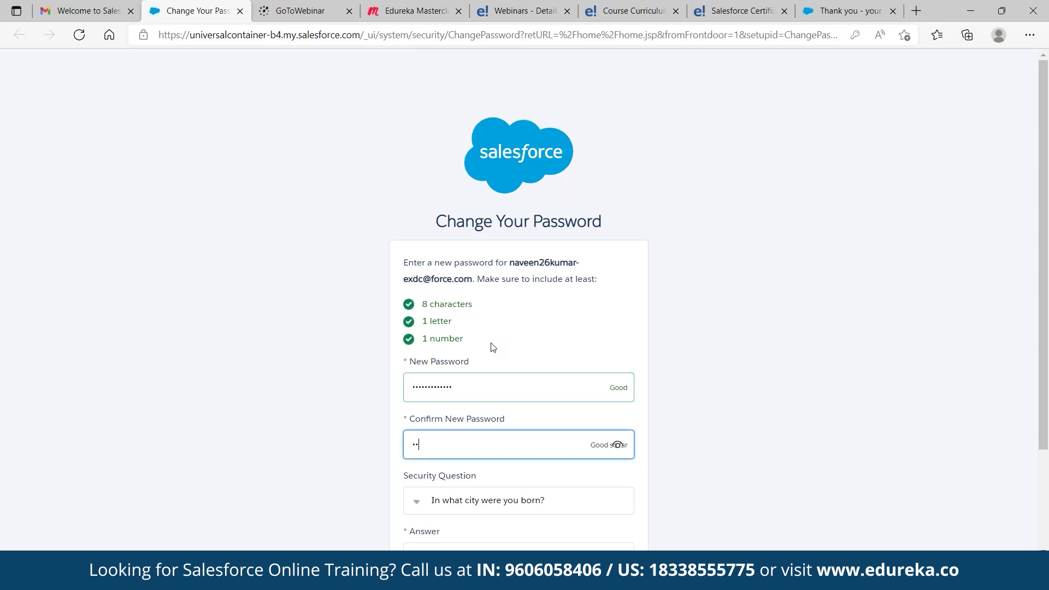
pyautogui.write('••••••••••')
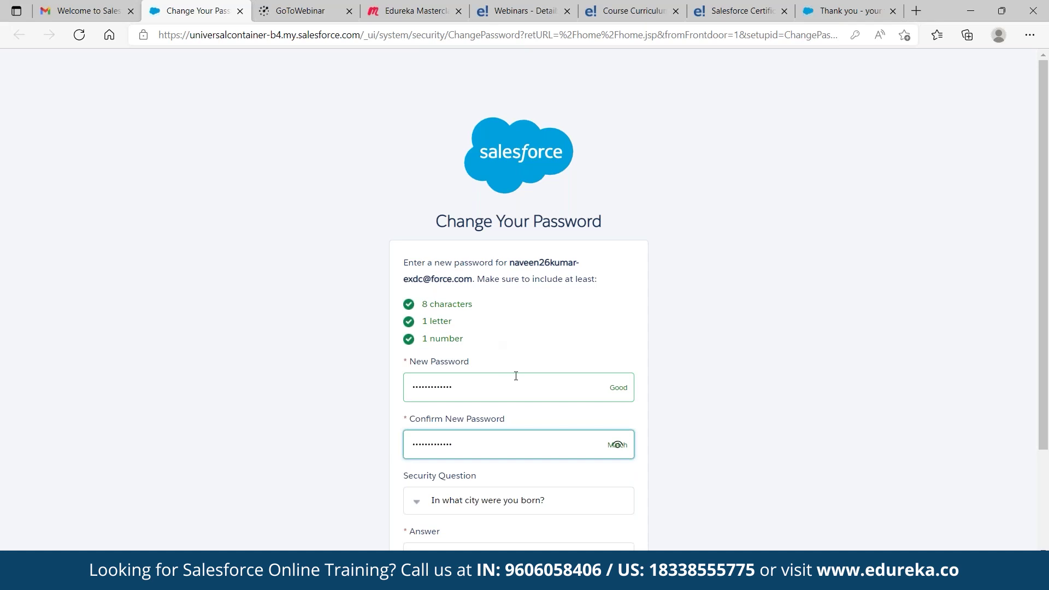
pyautogui.scroll(-1, 495, 358)
pyautogui.scroll(-1, 520, 300)
pyautogui.click(421, 429)
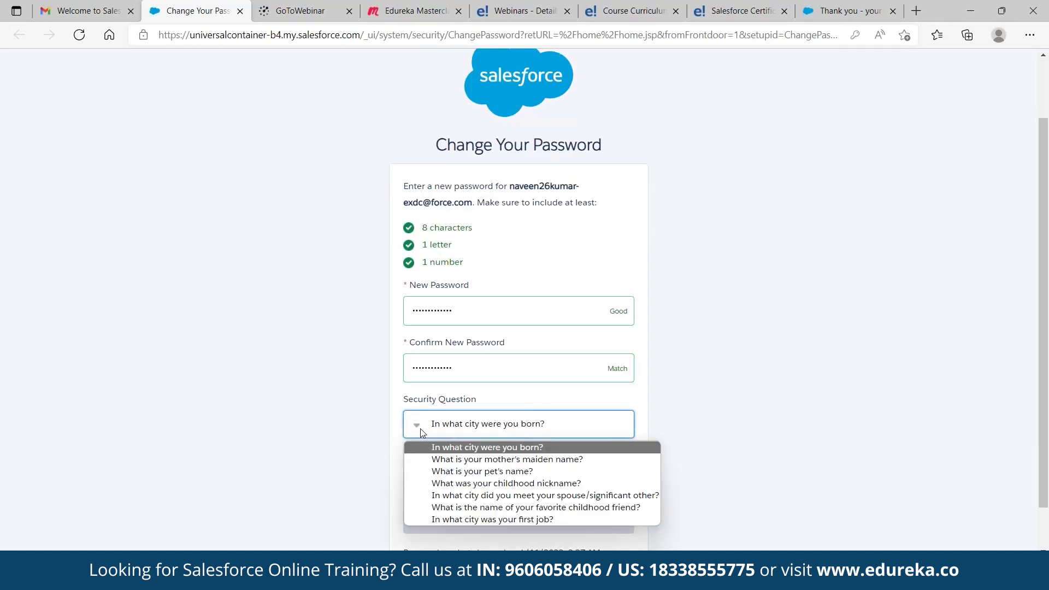
pyautogui.click(440, 432)
pyautogui.click(490, 483)
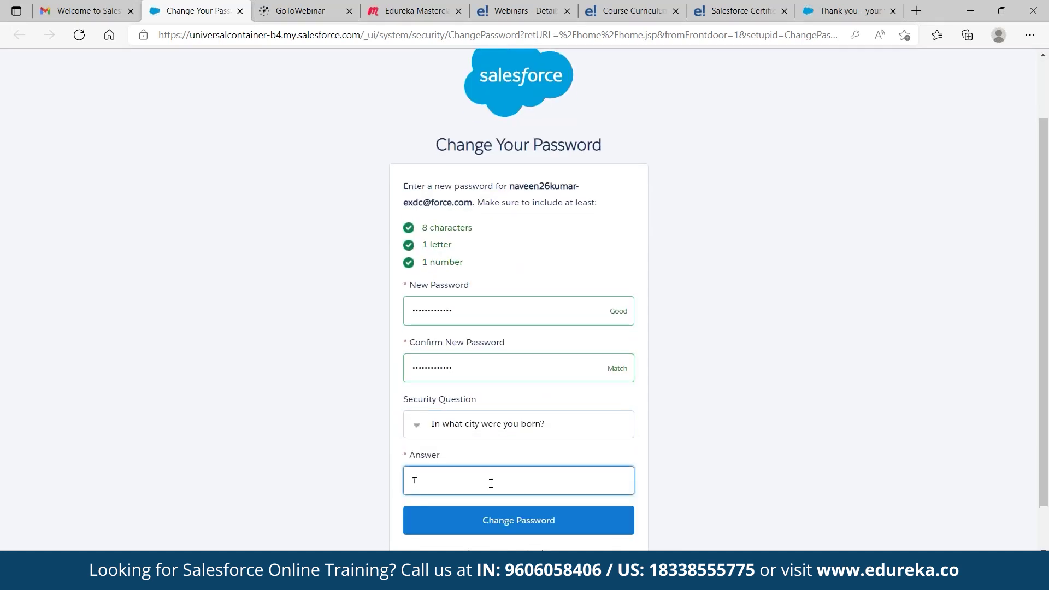
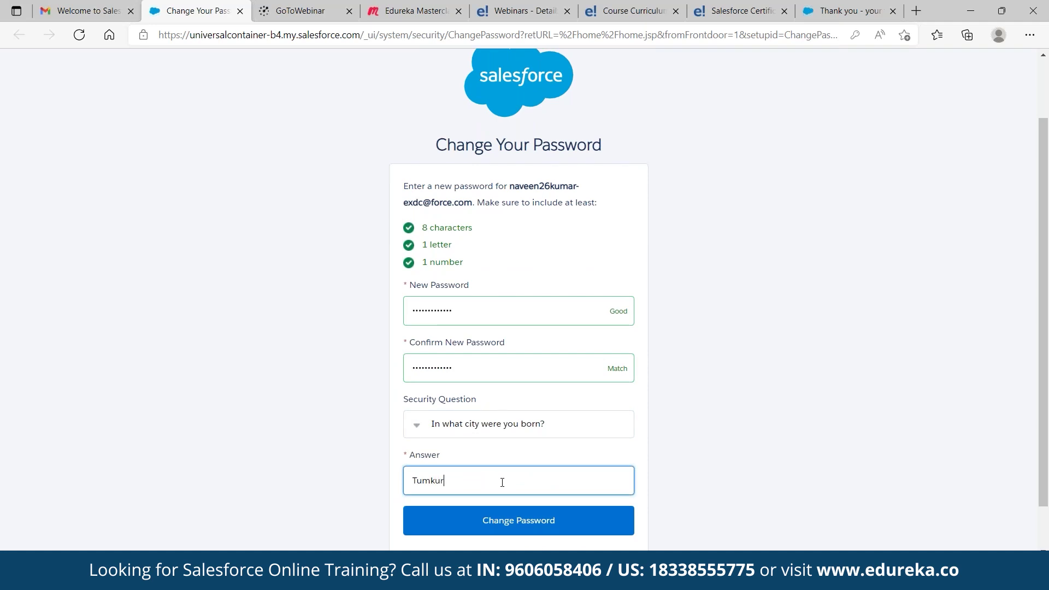
pyautogui.click(529, 518)
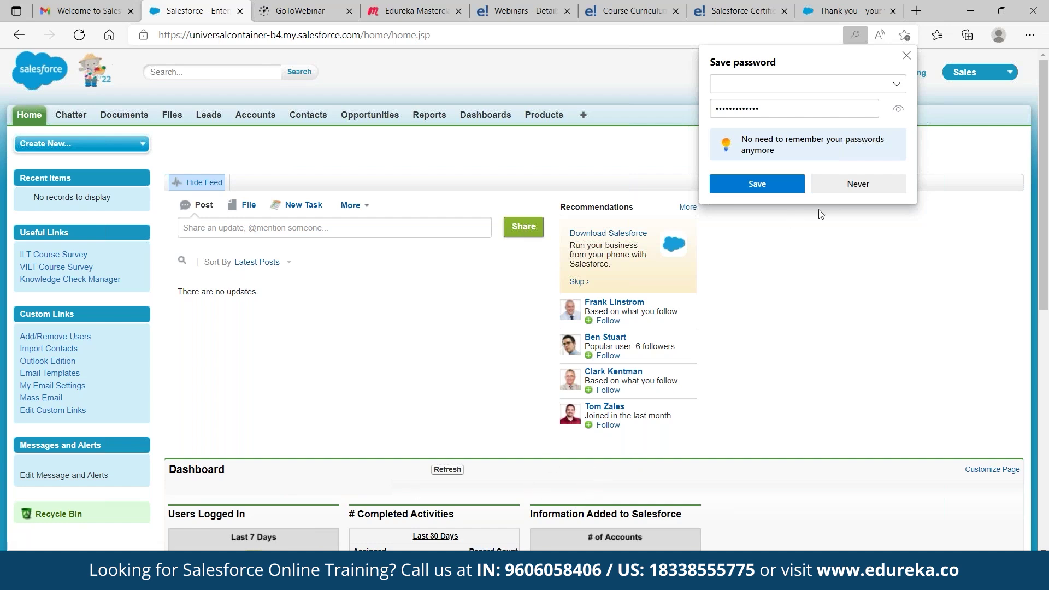
# Decline Edge's offer to save the password and go to Setup from the app menu
pyautogui.click(852, 184)
pyautogui.click(990, 76)
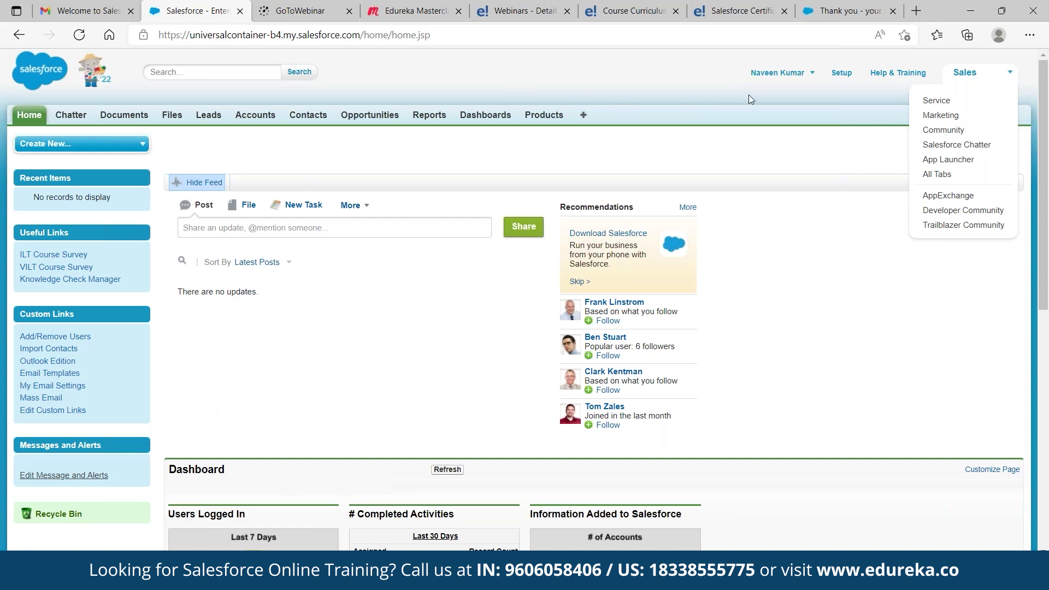
pyautogui.click(837, 74)
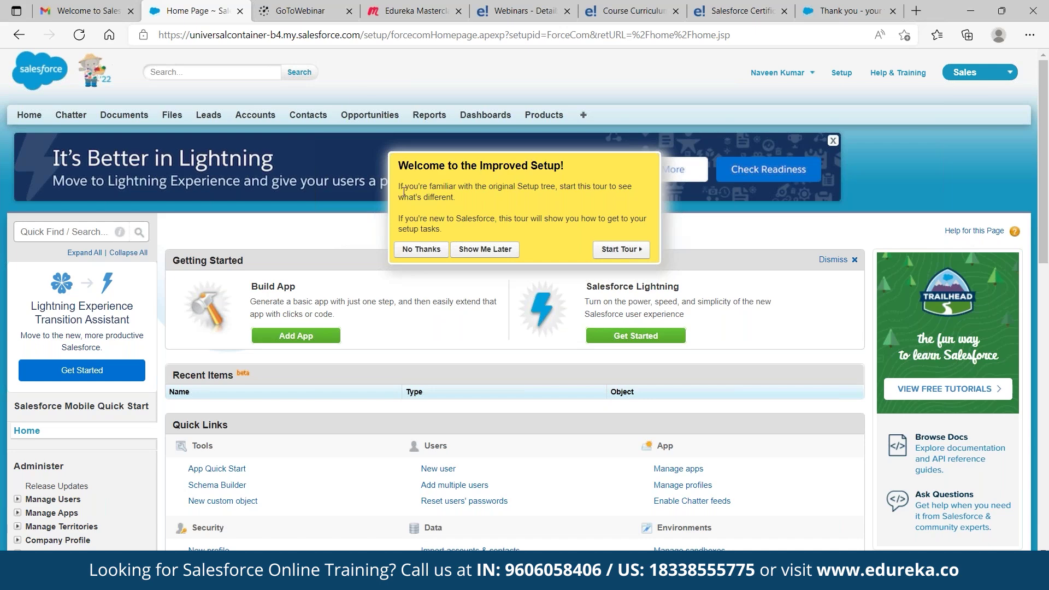
# Find Apps through Quick Find and start a new custom app from the Apps list
pyautogui.click(95, 230)
pyautogui.write('A')
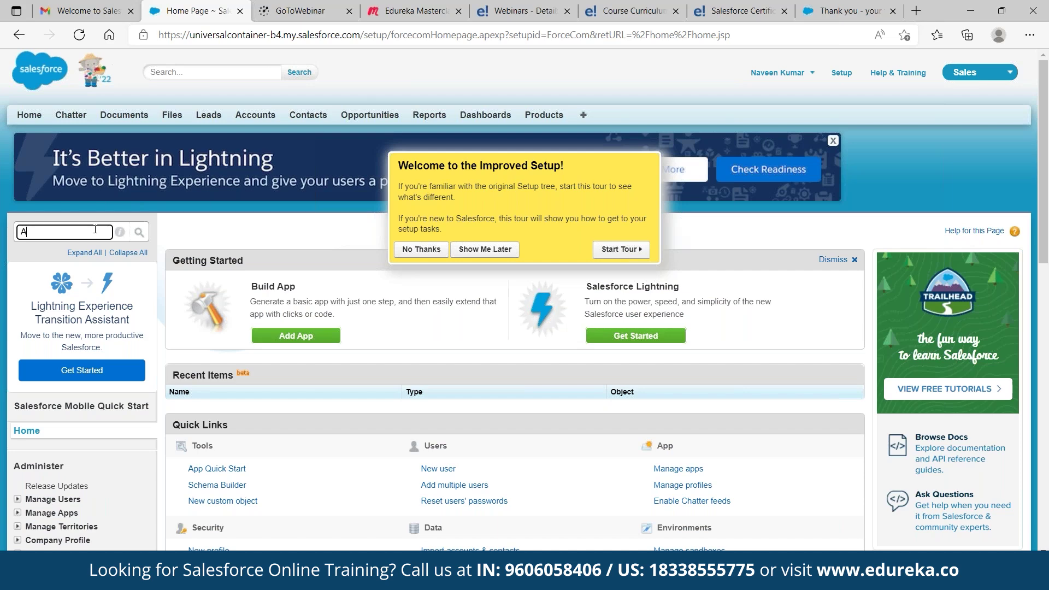
pyautogui.write('pps')
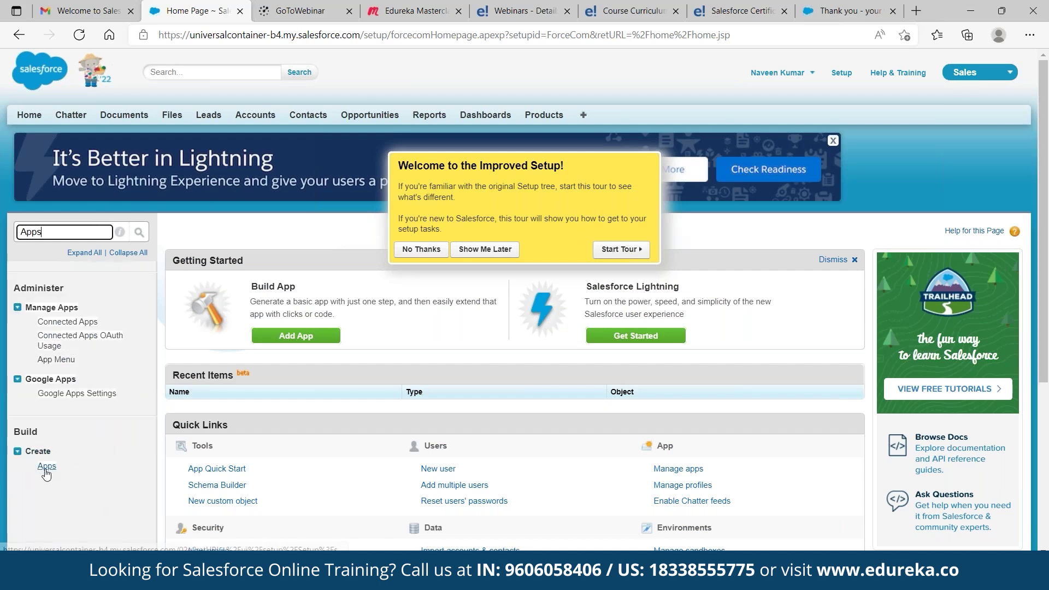
pyautogui.click(46, 469)
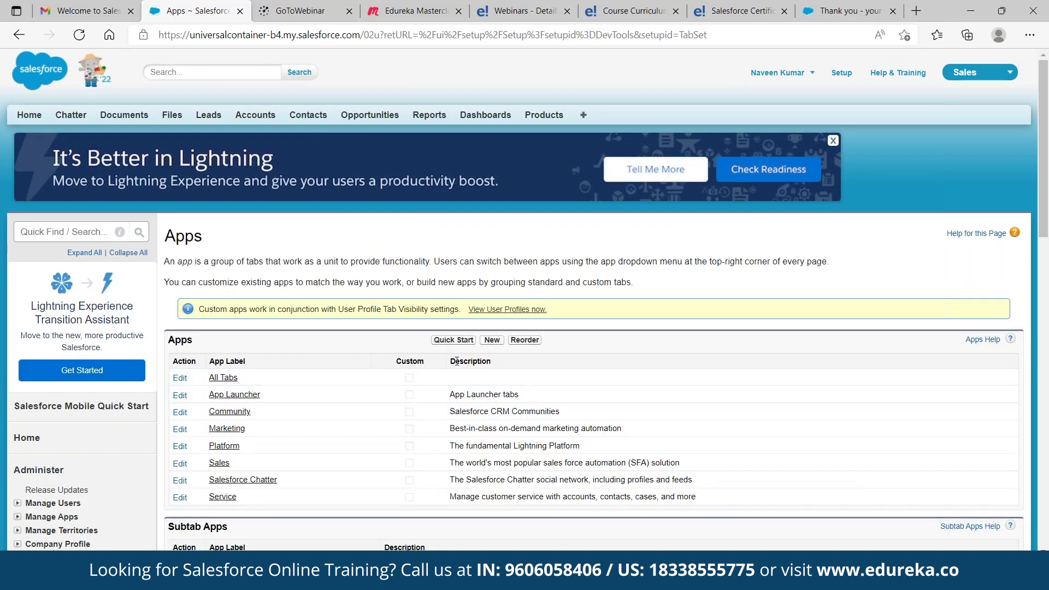
pyautogui.click(492, 339)
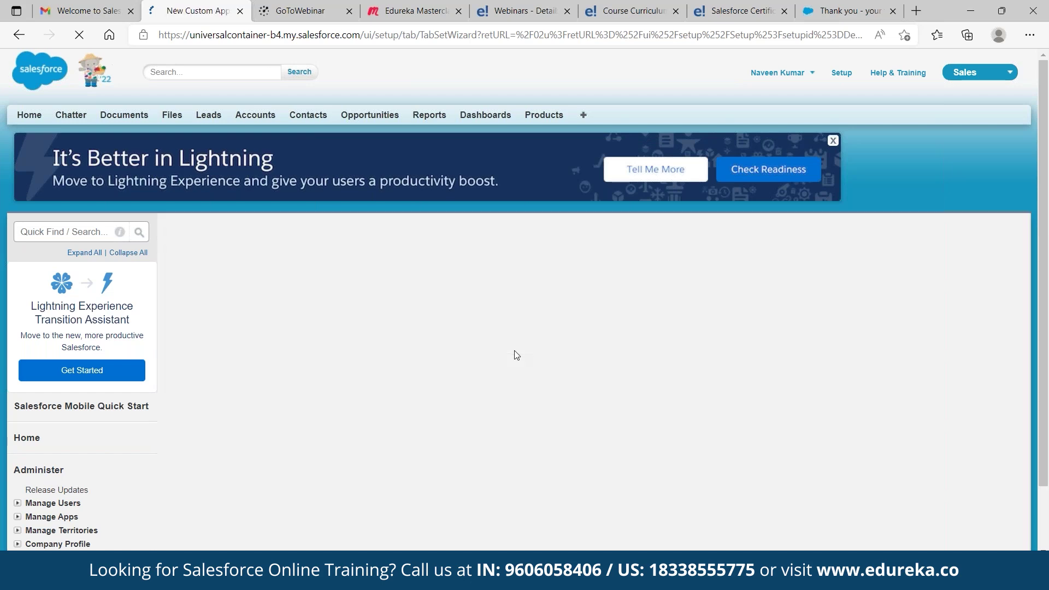
# Label the app StudentForce and pick Universal containers.GIF from Corporate Graphics as its logo
pyautogui.click(454, 361)
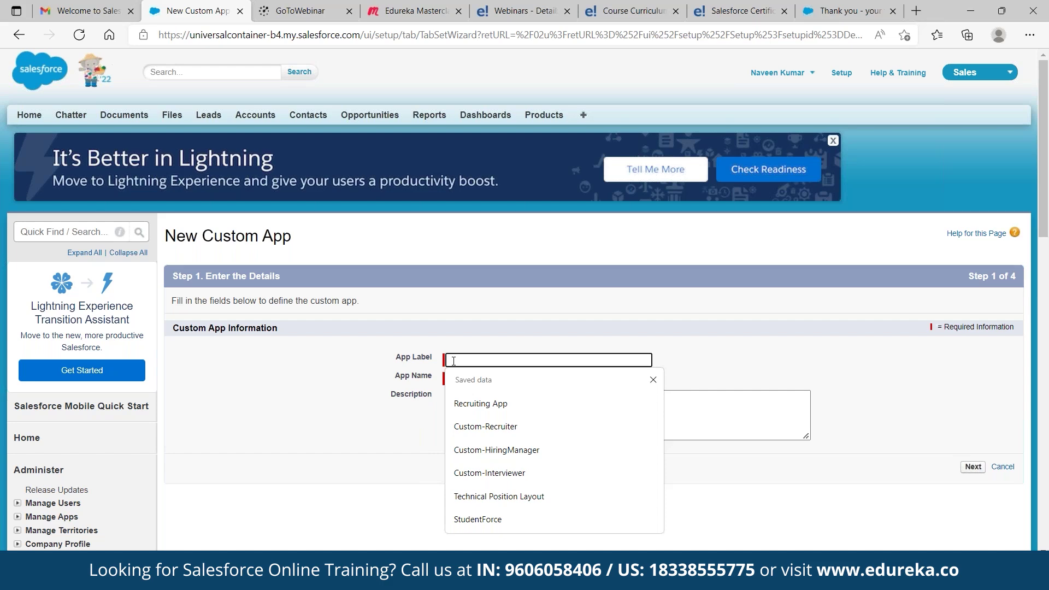
pyautogui.write('St')
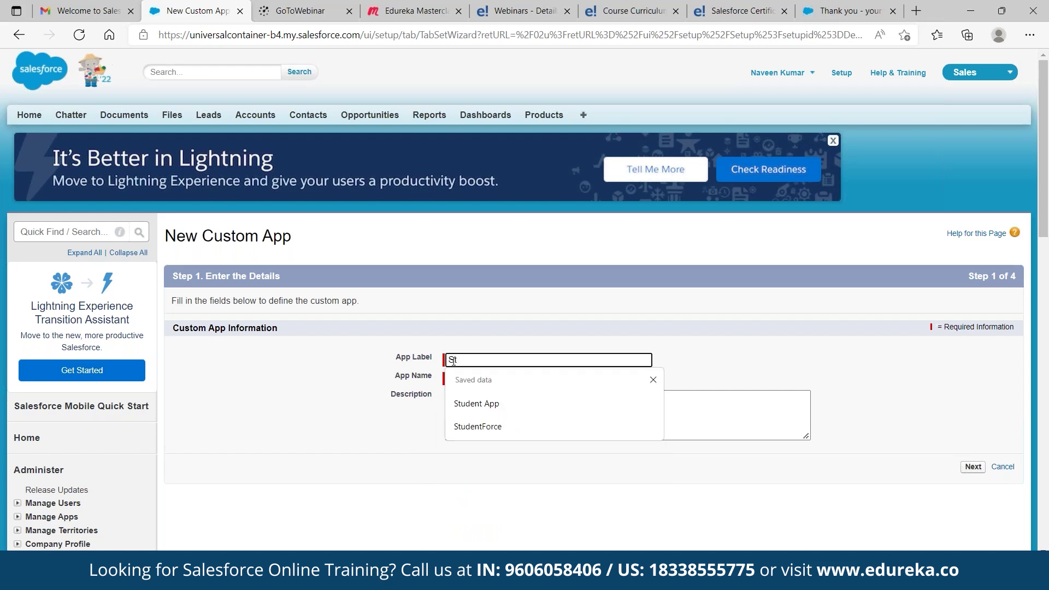
pyautogui.write('udentF')
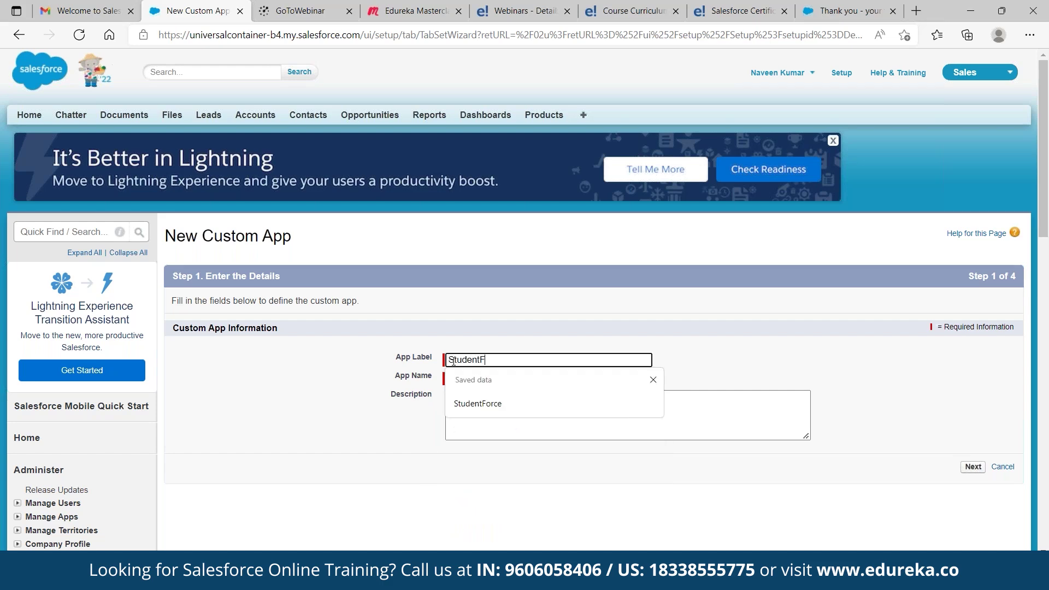
pyautogui.write('orce')
pyautogui.press('Tab')
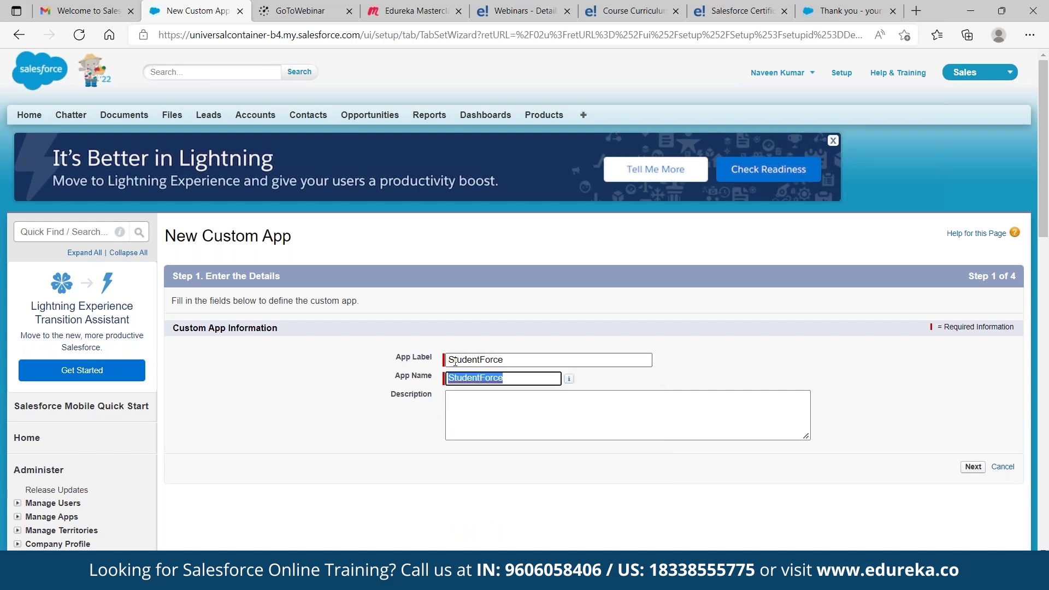
pyautogui.click(974, 468)
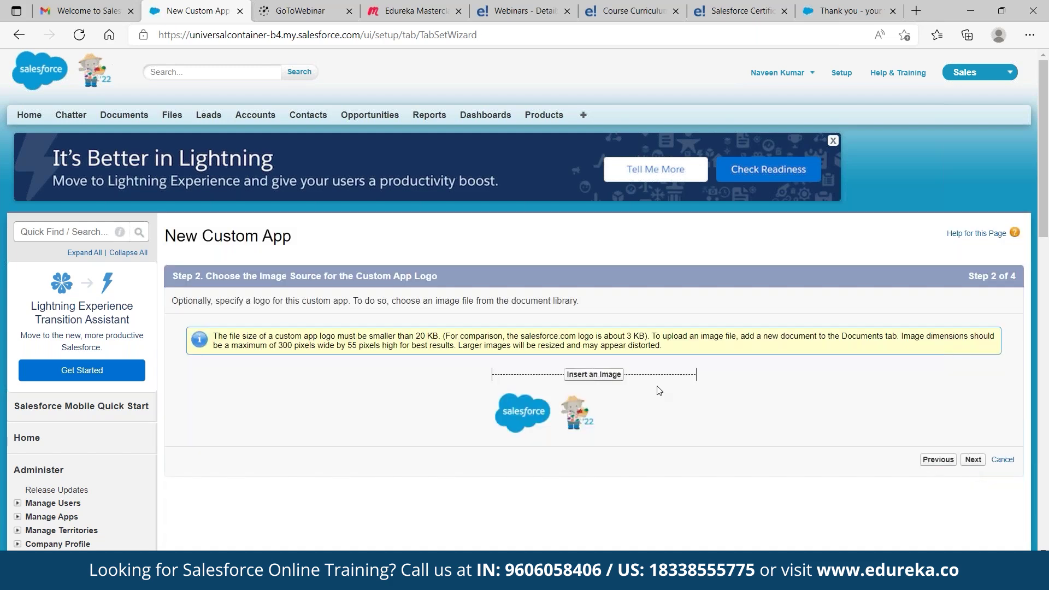
pyautogui.click(603, 376)
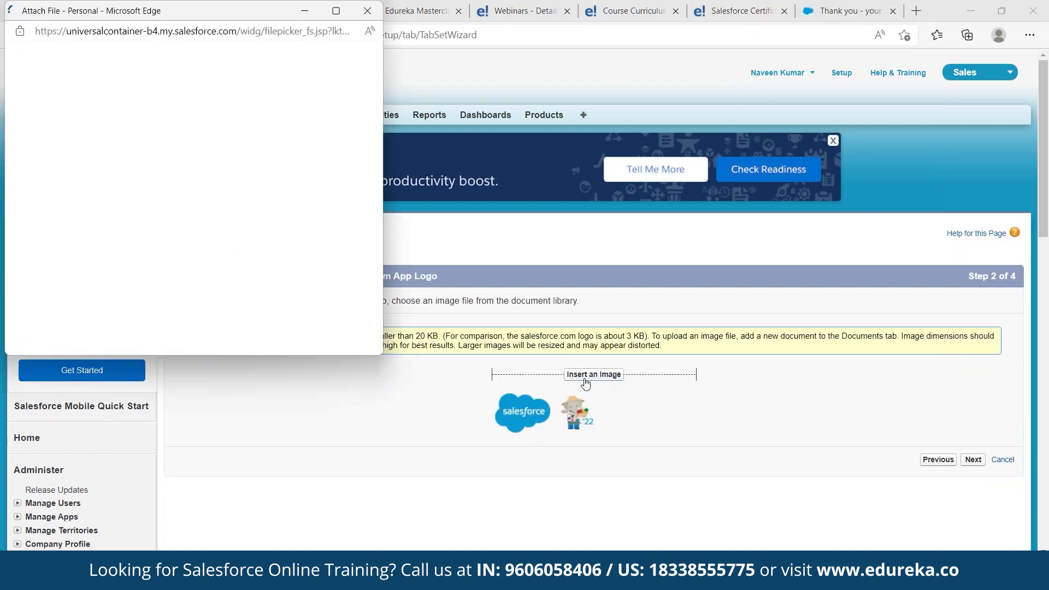
pyautogui.click(149, 52)
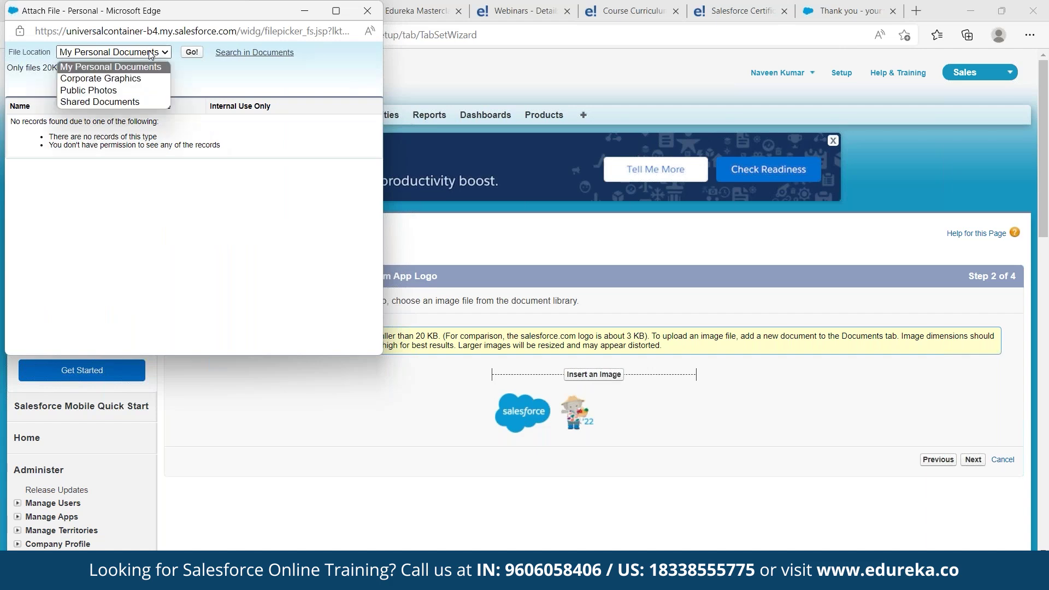
pyautogui.click(131, 80)
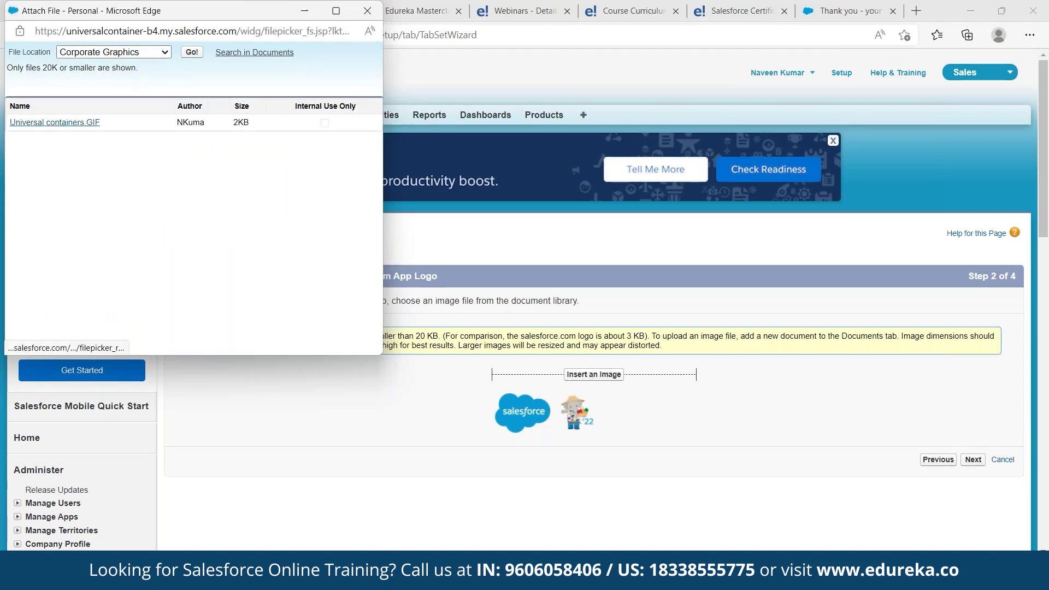
pyautogui.click(38, 123)
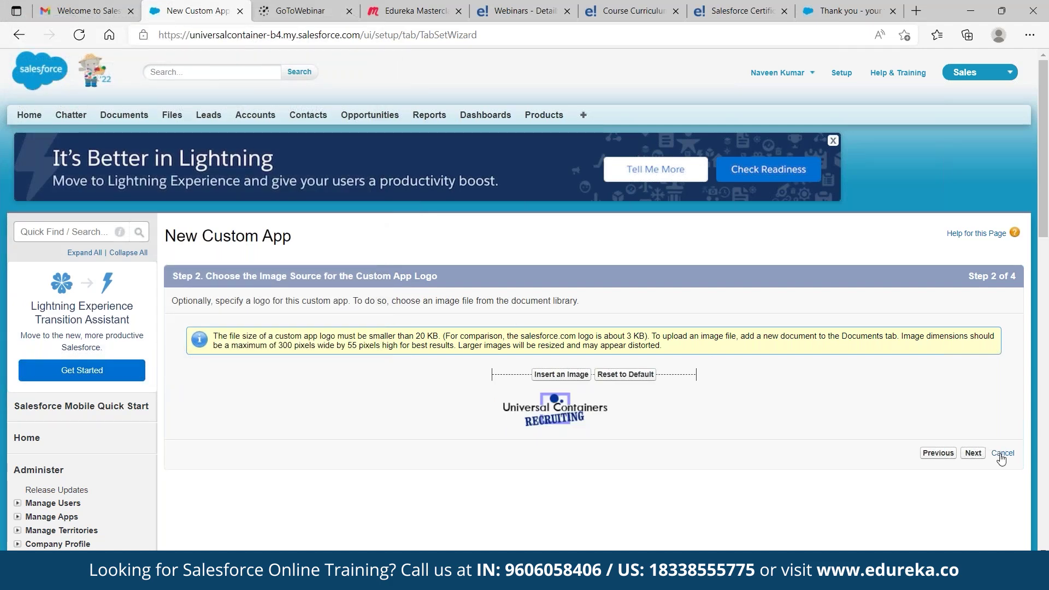
# Add the Offers through Job Posting Sites tabs to the app's chosen tabs
pyautogui.click(973, 453)
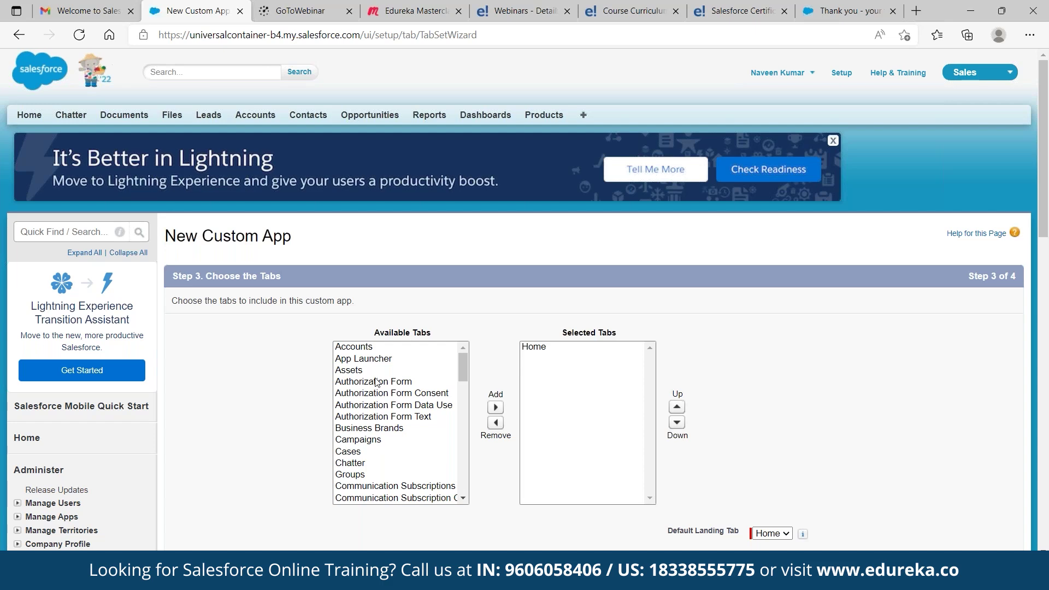
pyautogui.scroll(-1, 384, 389)
pyautogui.scroll(-20, 384, 389)
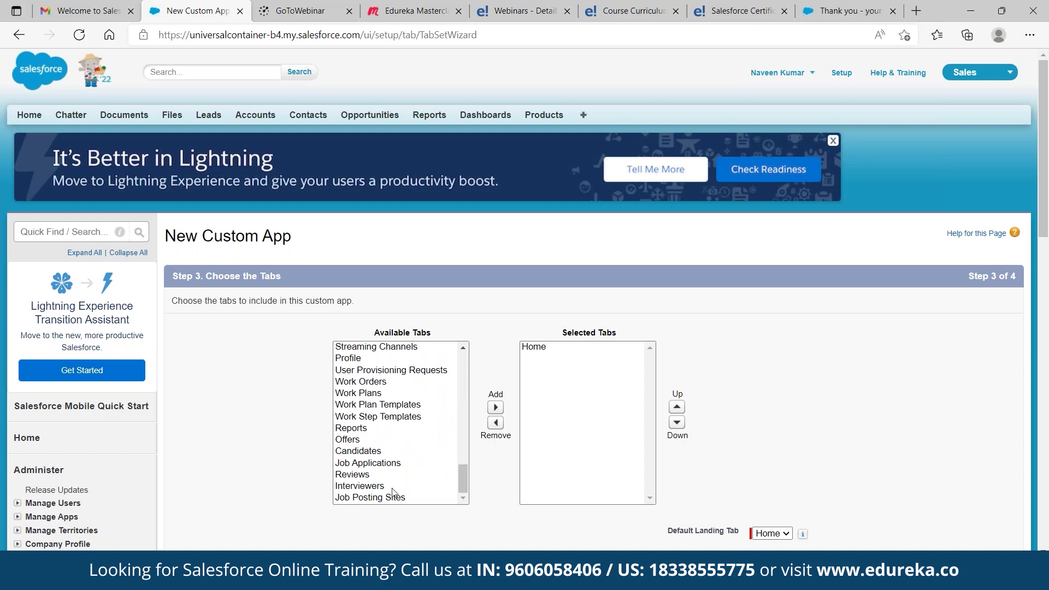
pyautogui.moveTo(382, 500); pyautogui.dragTo(372, 458)
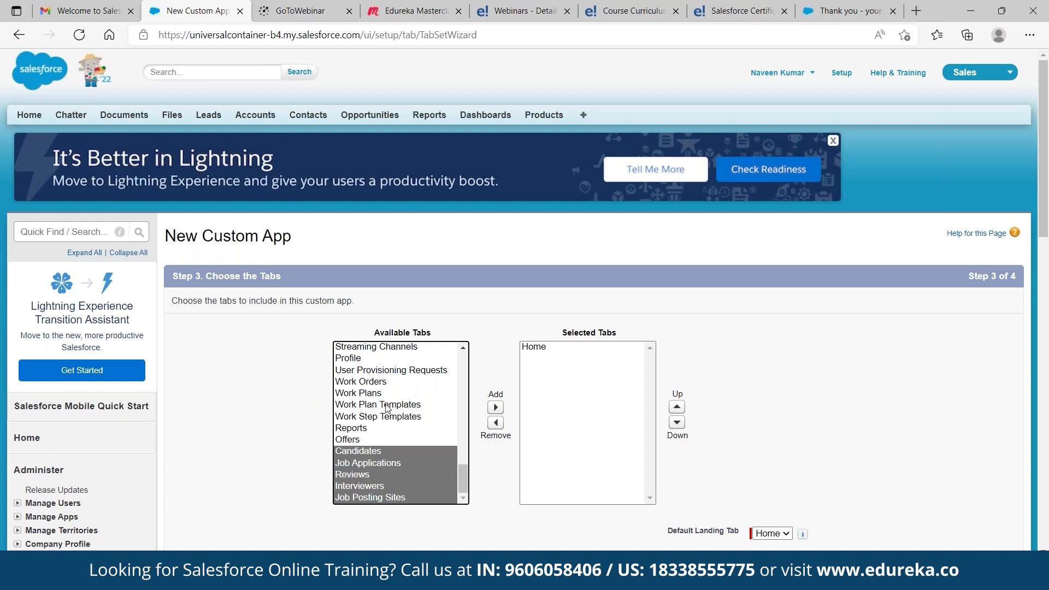
pyautogui.keyDown('ctrl'); pyautogui.click(347, 444); pyautogui.keyUp('ctrl')
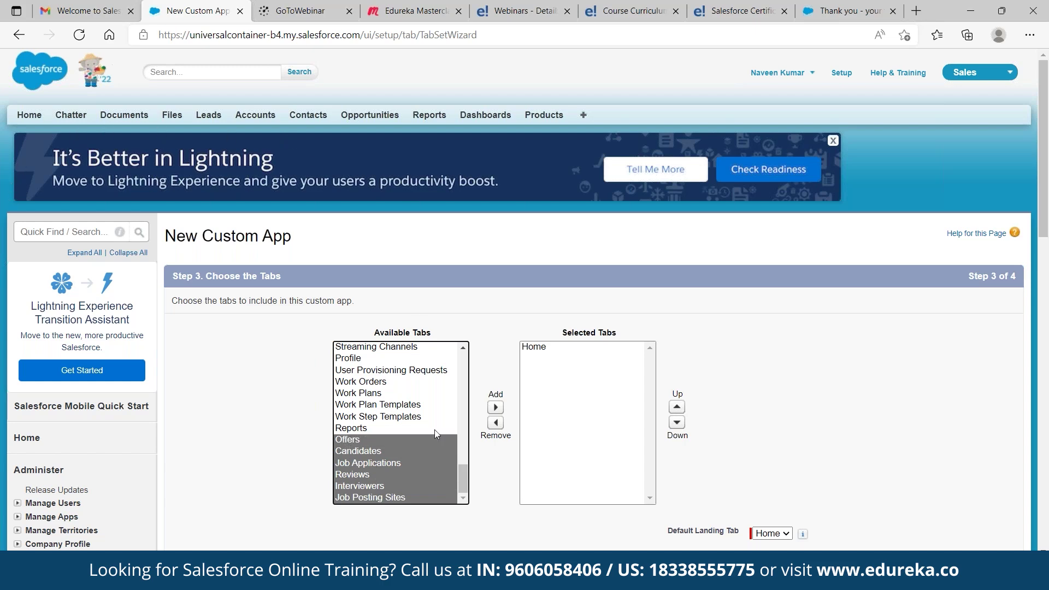
pyautogui.click(495, 408)
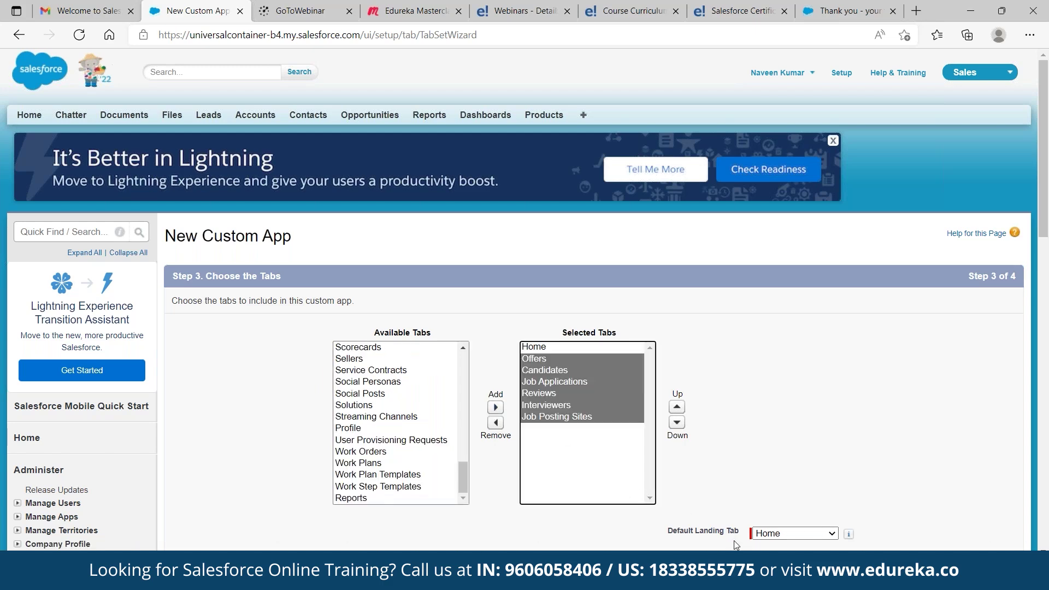
# Move Reviews down and back above Interviewers, keeping Home as the landing tab
pyautogui.scroll(-3, 787, 488)
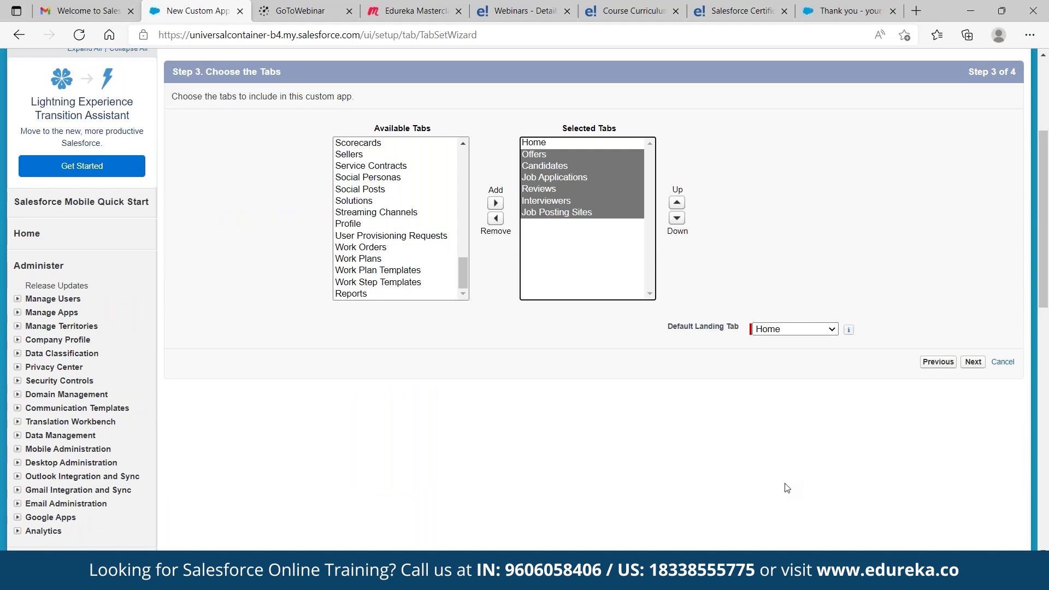
pyautogui.scroll(1, 787, 488)
pyautogui.click(593, 241)
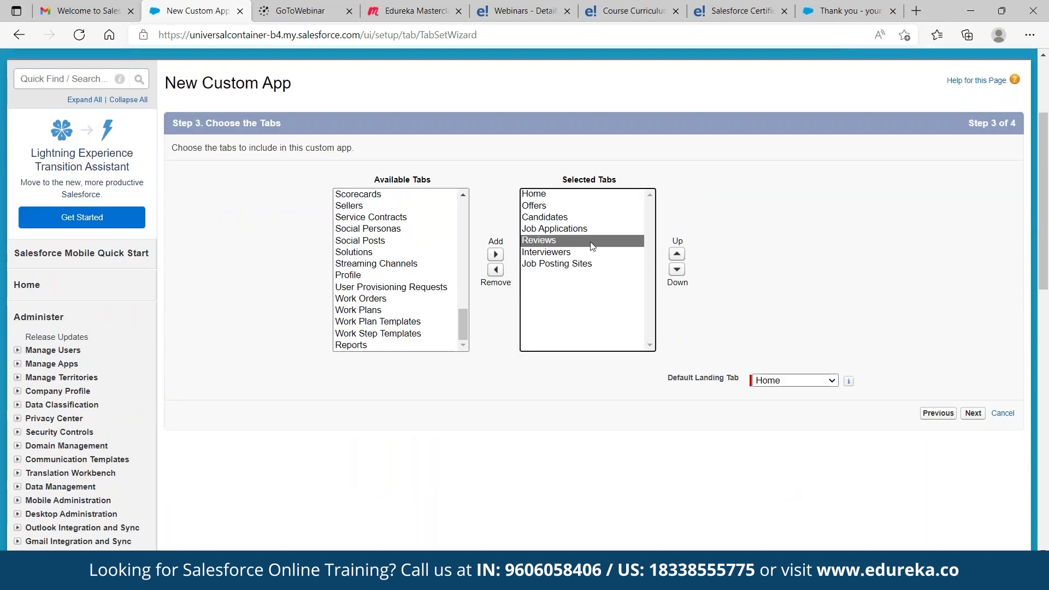
pyautogui.click(676, 270)
pyautogui.click(677, 255)
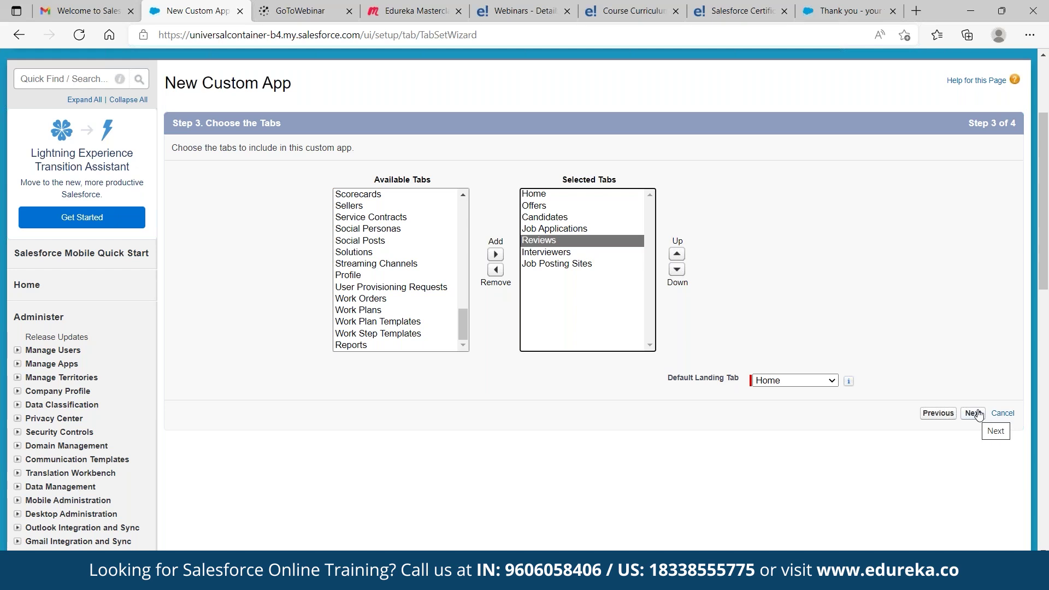
pyautogui.click(973, 414)
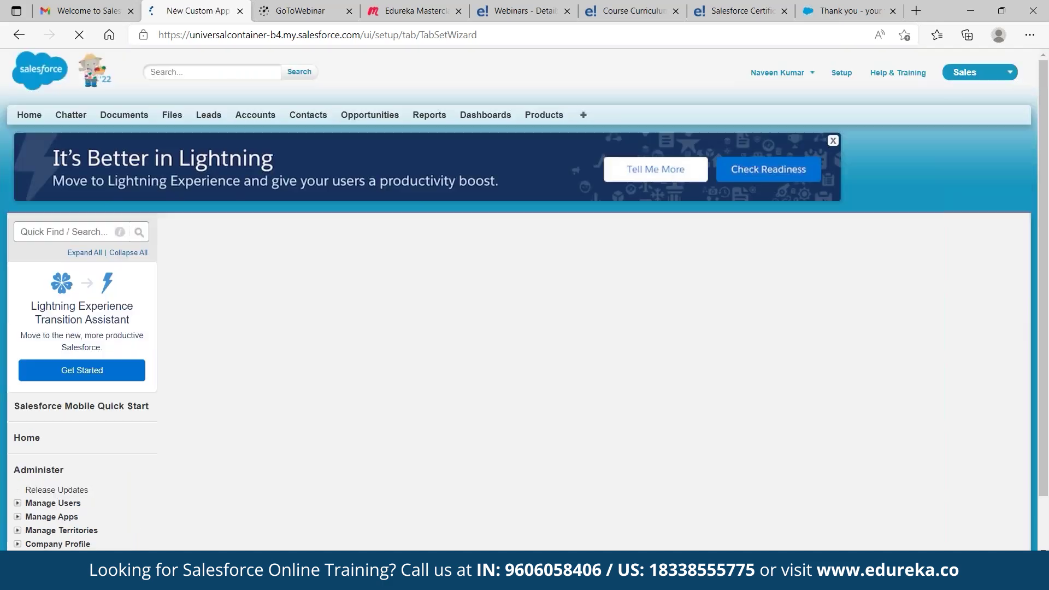
# Tick Visible for System Administrator, Custom-Executive and Custom-HR, then save the StudentForce app
pyautogui.scroll(-6, 812, 424)
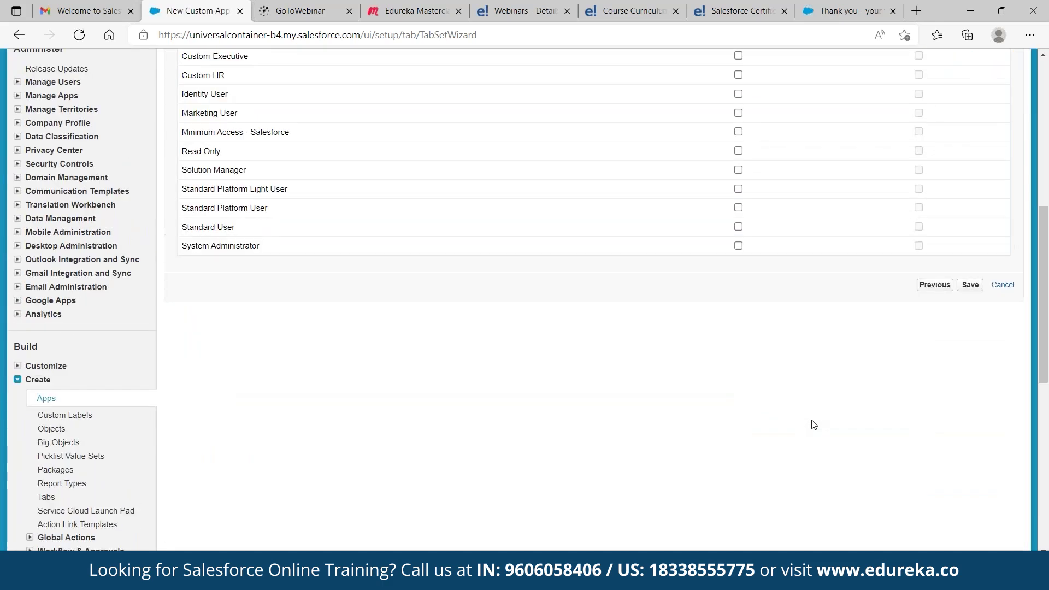
pyautogui.scroll(3, 766, 432)
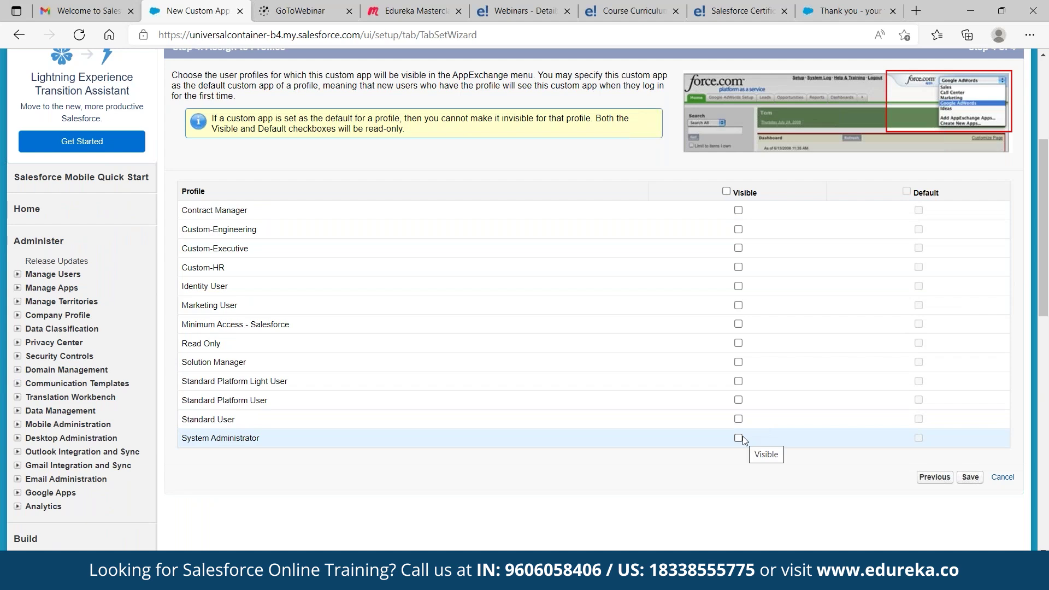
pyautogui.click(741, 438)
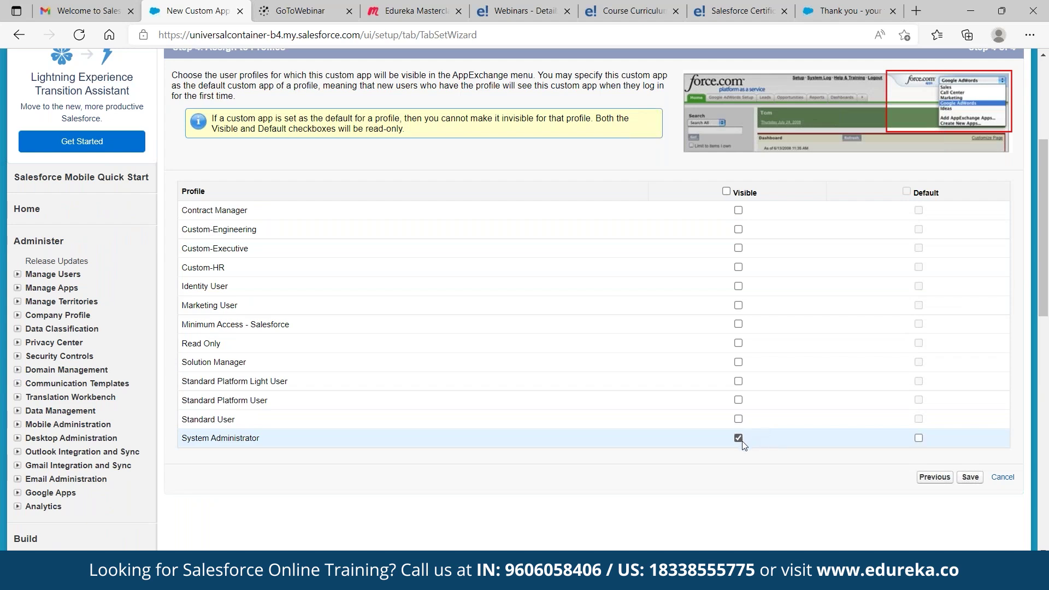
pyautogui.click(739, 248)
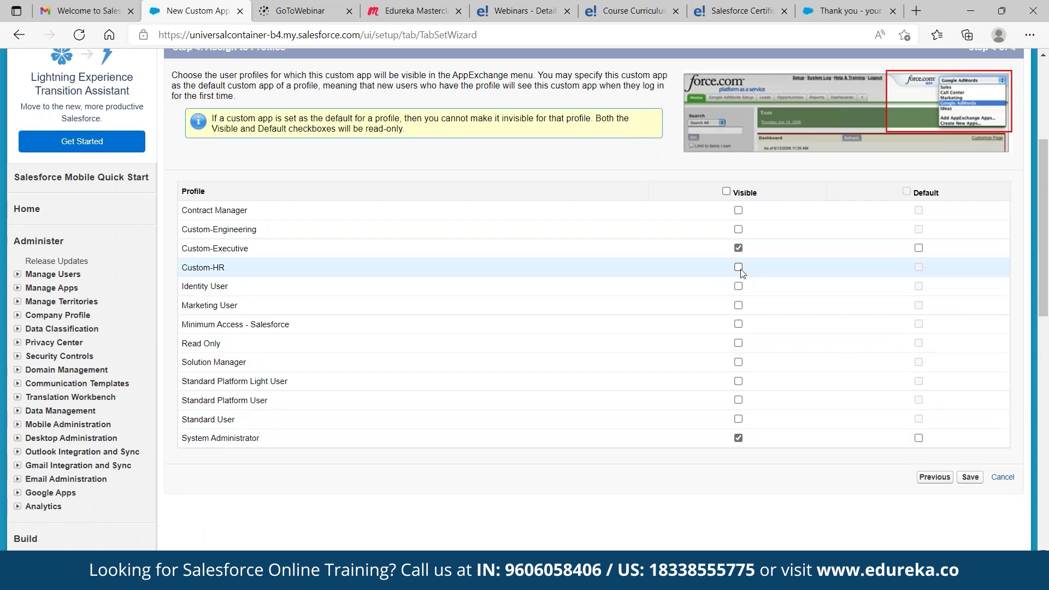
pyautogui.click(739, 267)
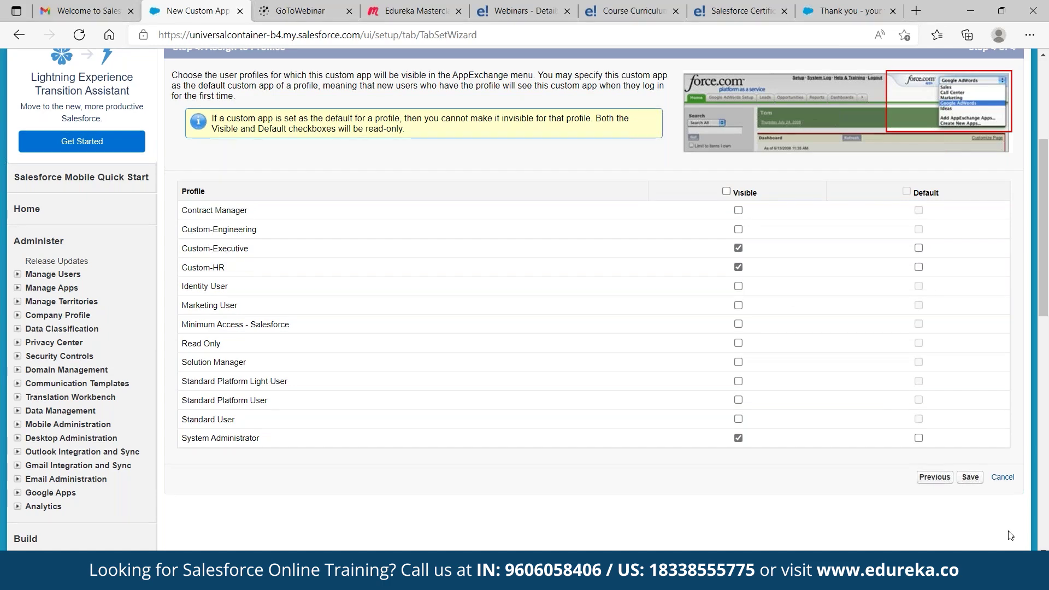
pyautogui.click(970, 477)
# Choose StudentForce from the app menu at the top right
pyautogui.scroll(-4, 183, 300)
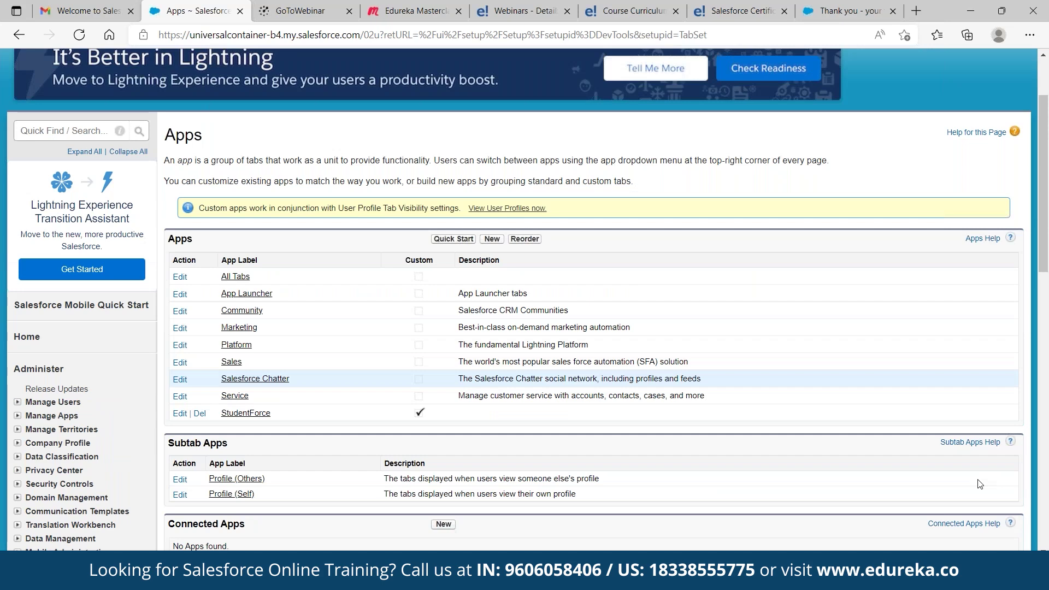
pyautogui.scroll(2, 448, 363)
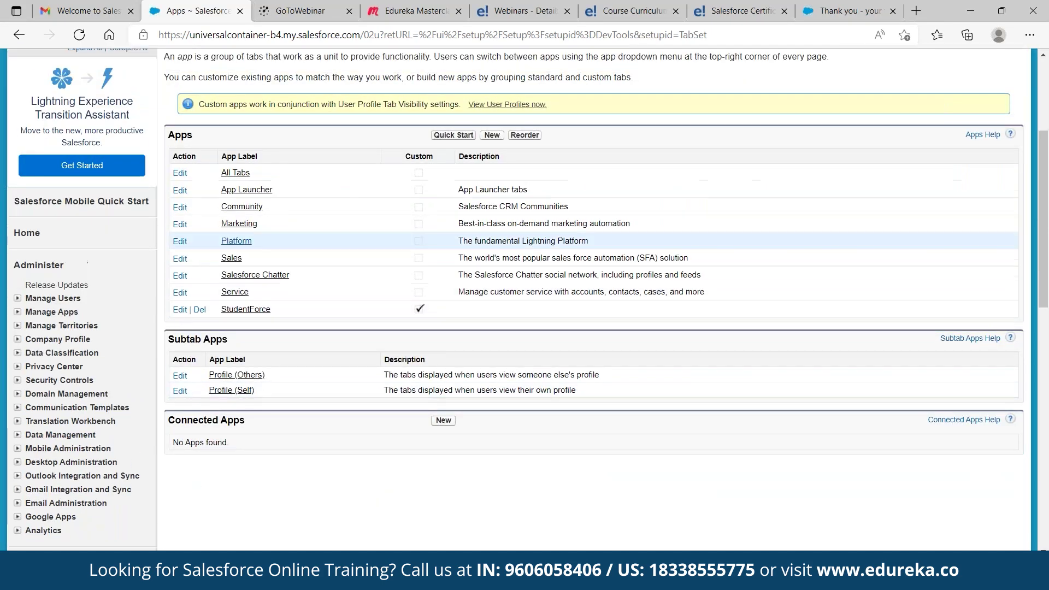
pyautogui.scroll(3, 452, 360)
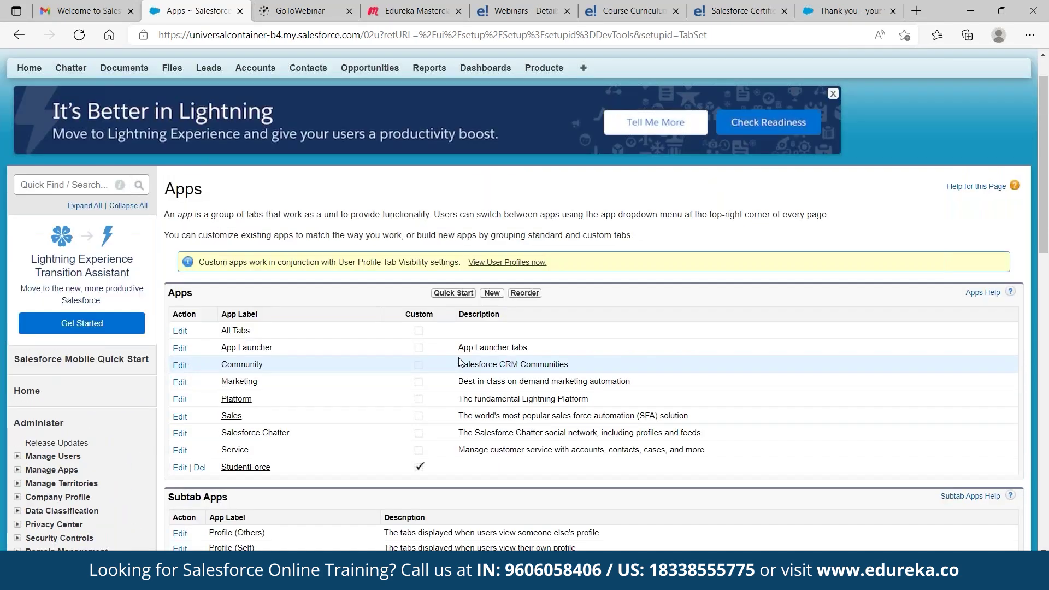
pyautogui.click(984, 73)
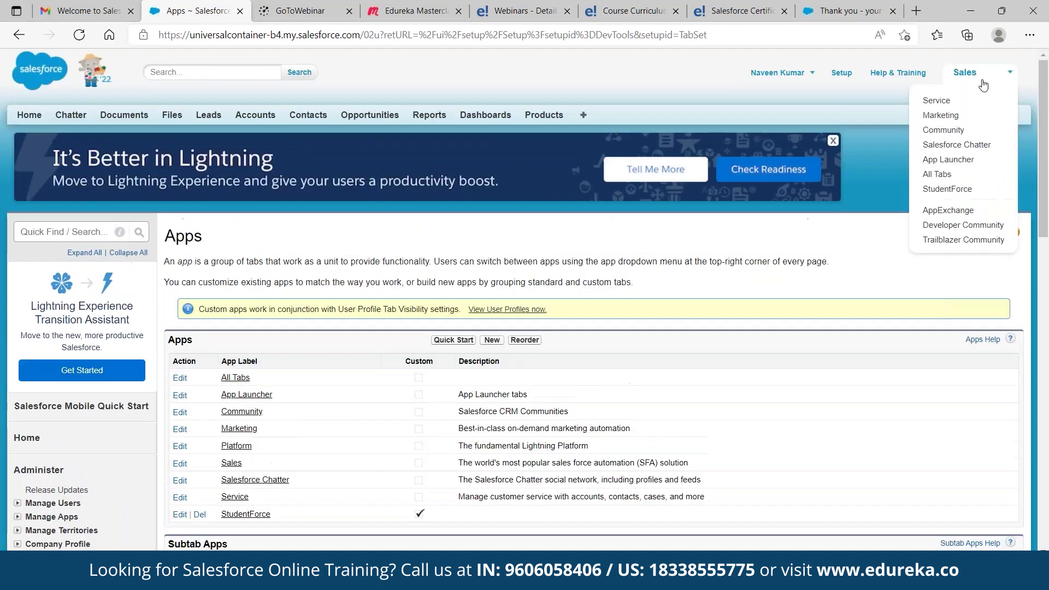
pyautogui.click(988, 194)
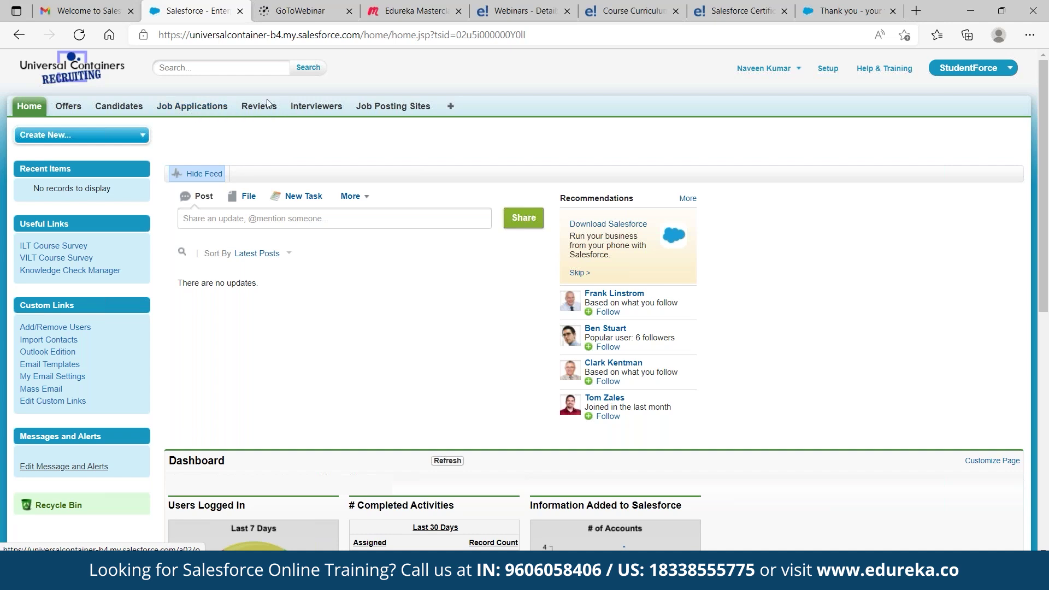
# Browse the All Tabs page, then switch back to the Sales app
pyautogui.click(451, 107)
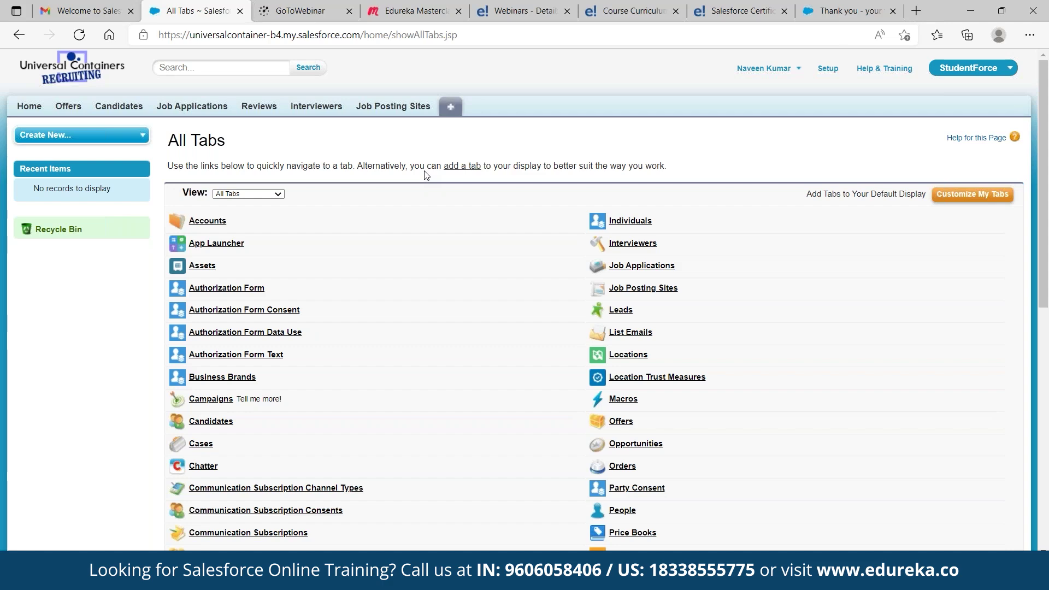
pyautogui.scroll(-5, 428, 175)
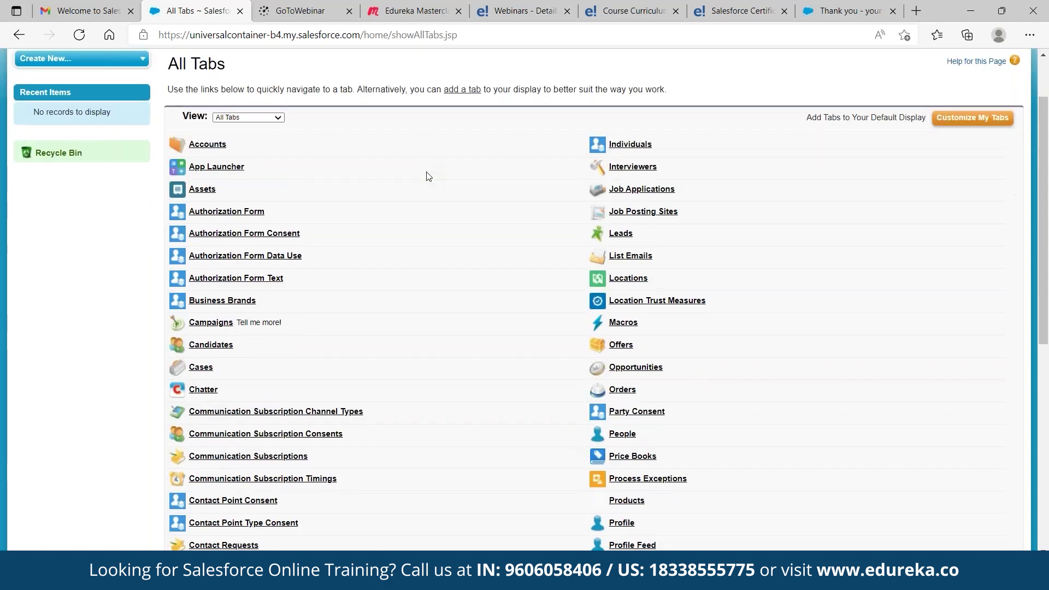
pyautogui.scroll(4, 431, 173)
pyautogui.scroll(2, 431, 172)
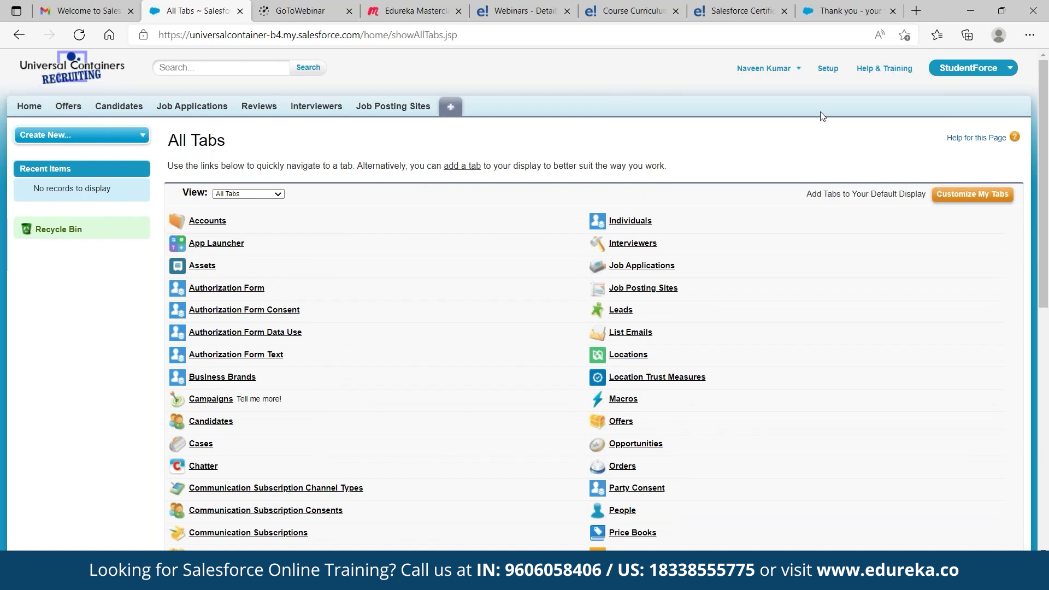
pyautogui.click(969, 73)
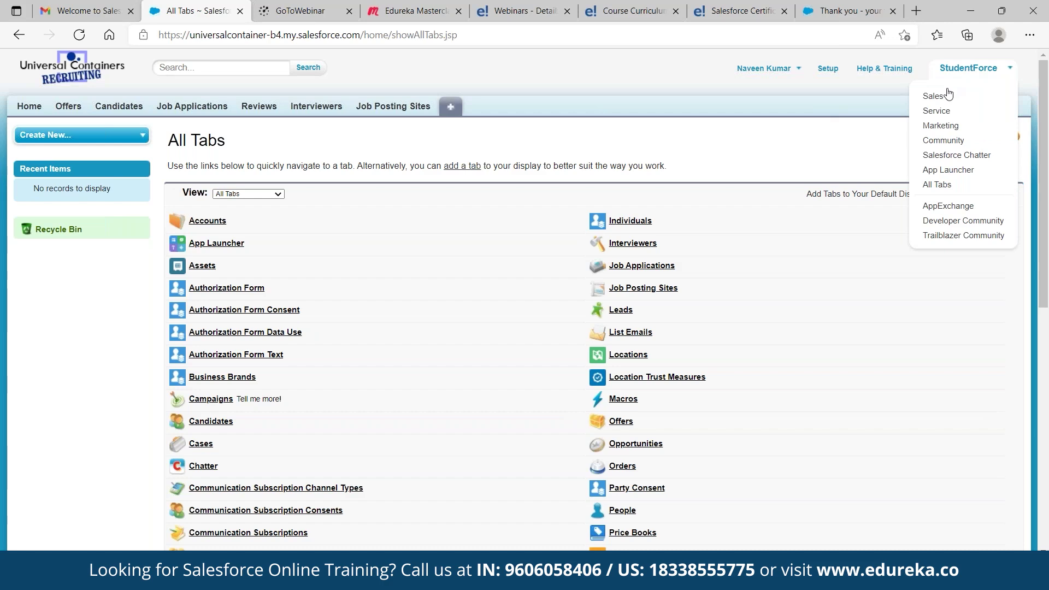
pyautogui.click(933, 97)
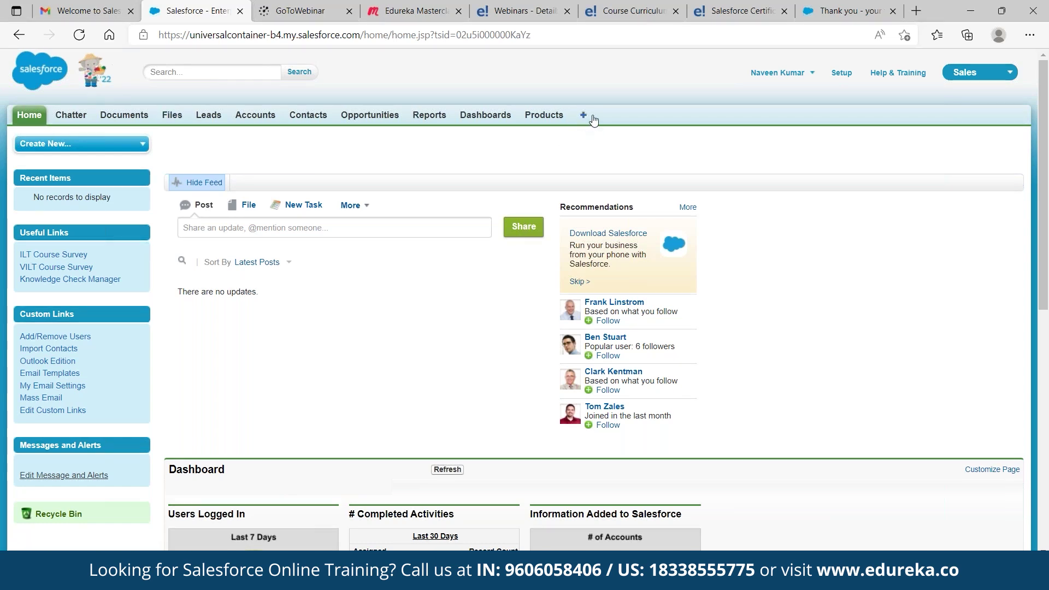
# Switch to StudentForce and scroll through All Tabs, from Accounts and Candidates to Offers and Reviews
pyautogui.click(1009, 73)
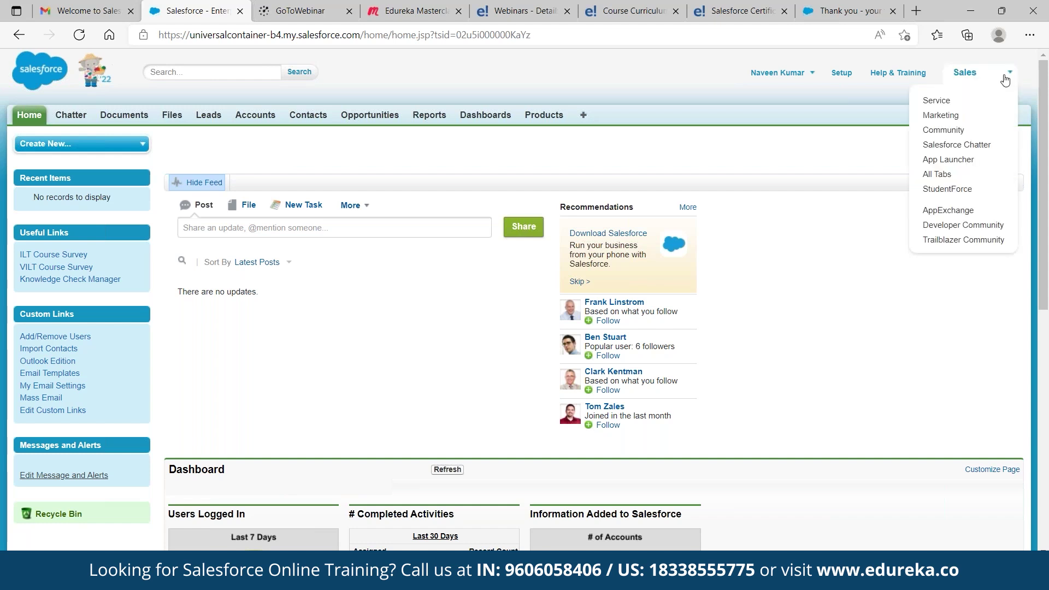
pyautogui.click(948, 189)
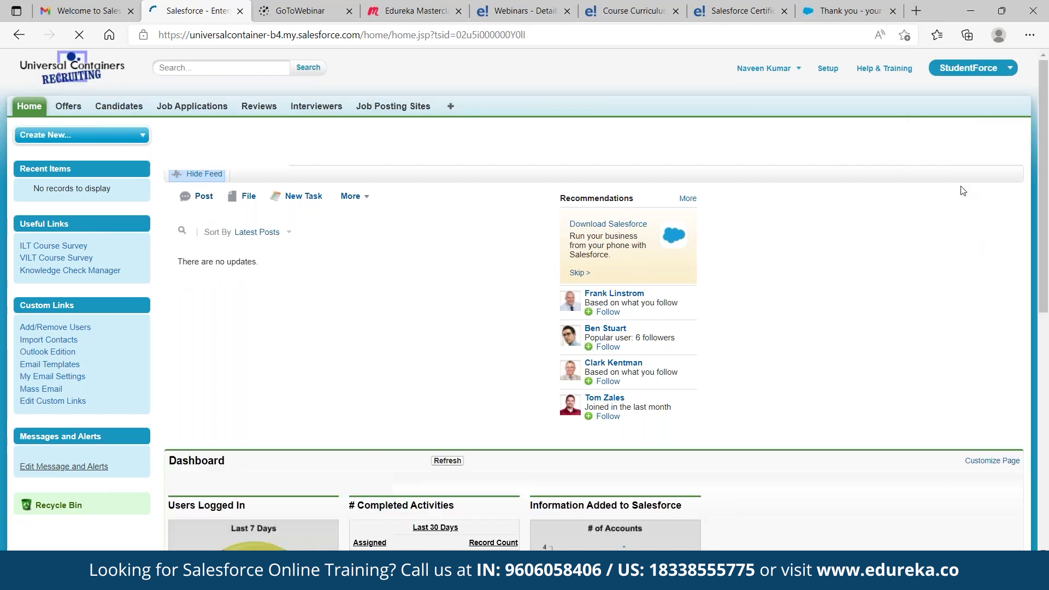
pyautogui.click(449, 108)
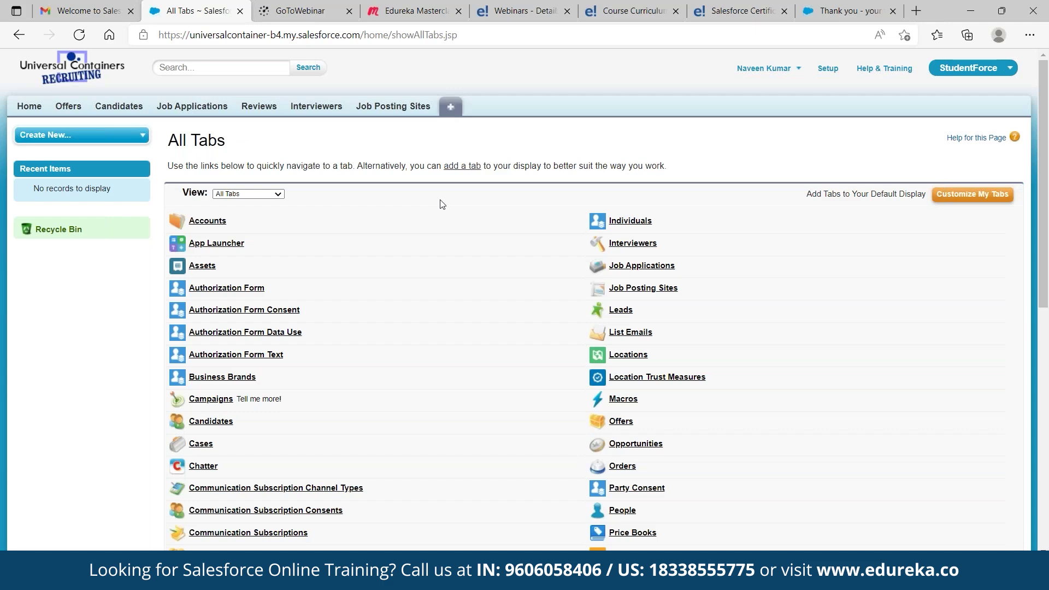
pyautogui.scroll(-2, 442, 204)
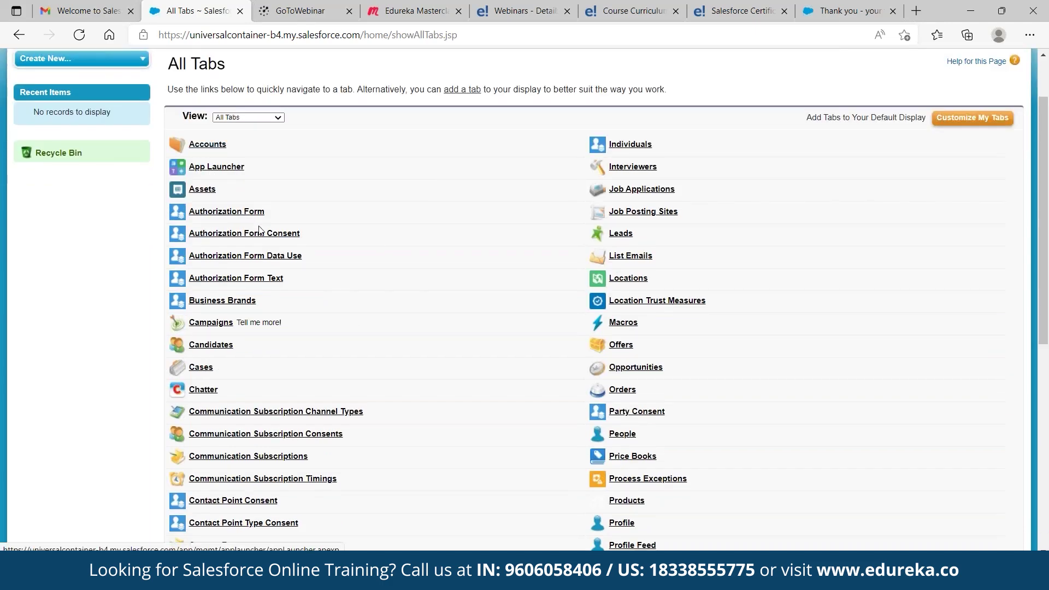
pyautogui.scroll(-1, 260, 221)
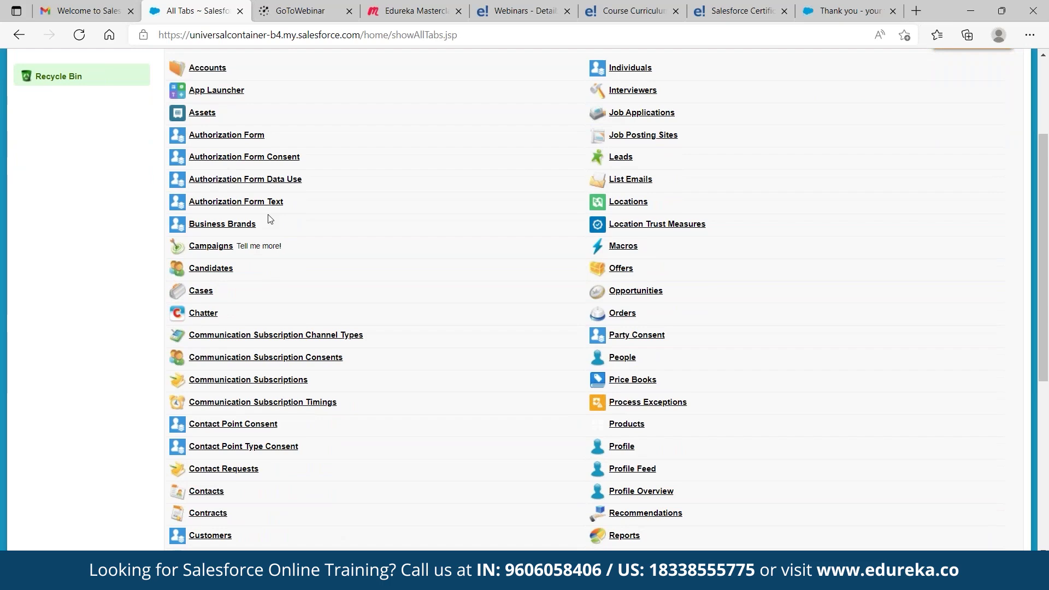
pyautogui.scroll(-3, 269, 218)
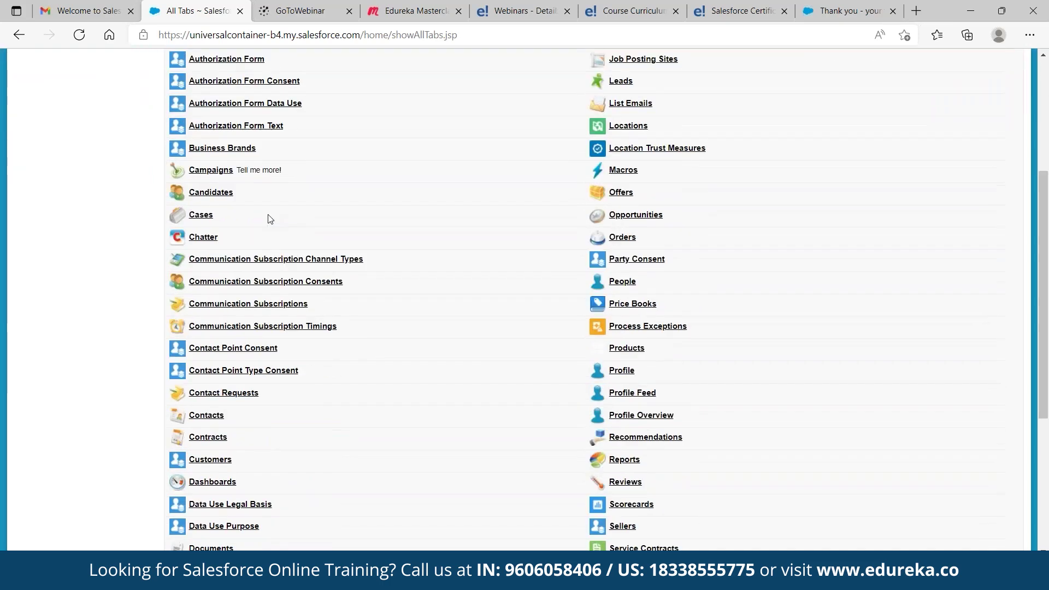
pyautogui.scroll(-1, 246, 426)
pyautogui.scroll(-2, 245, 427)
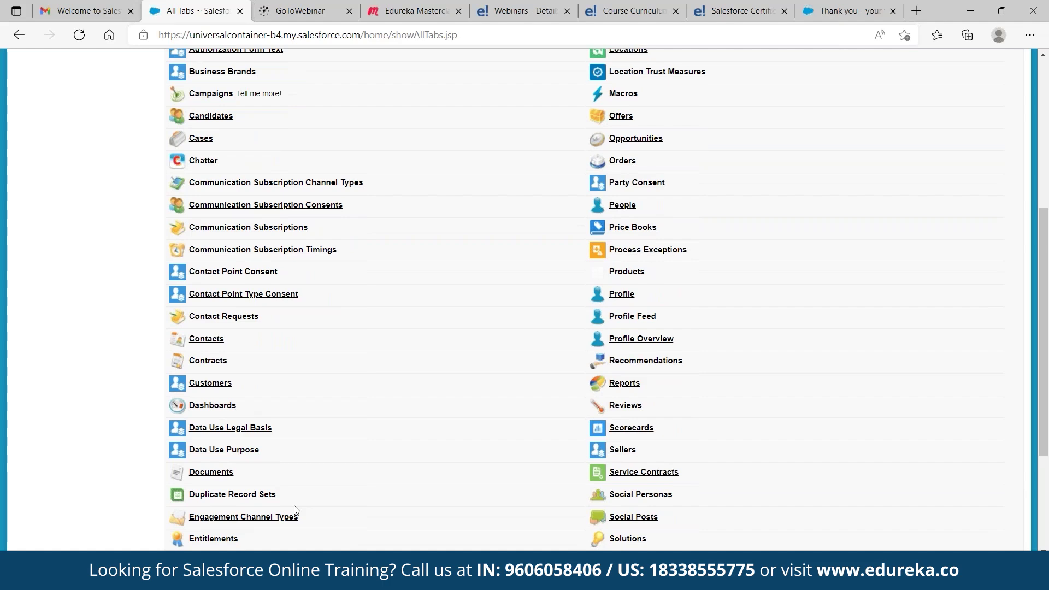
pyautogui.scroll(8, 296, 509)
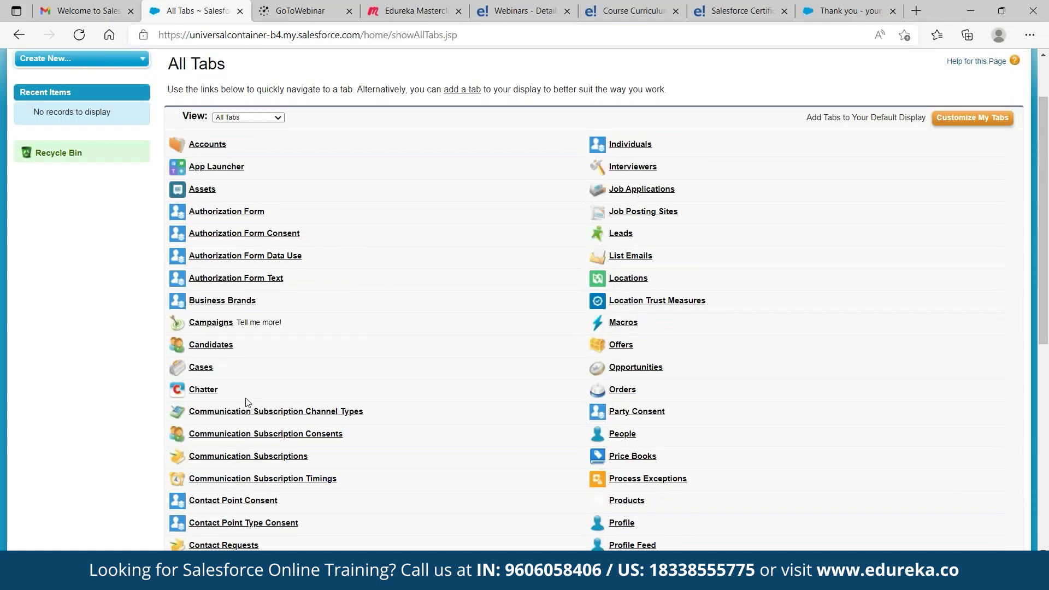
# Open Accounts and view the All Accounts list
pyautogui.click(207, 145)
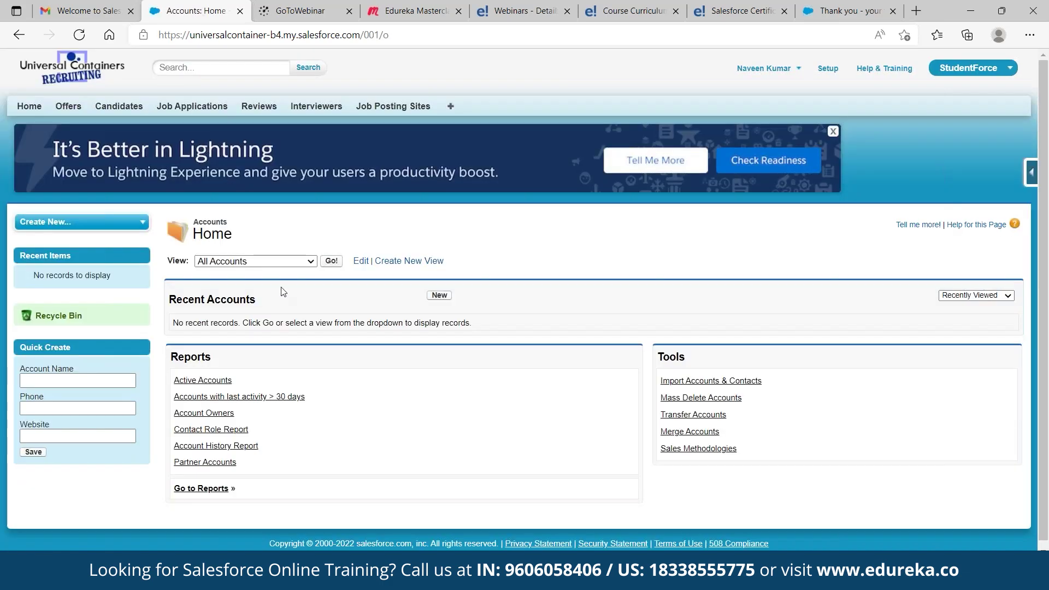
pyautogui.click(333, 261)
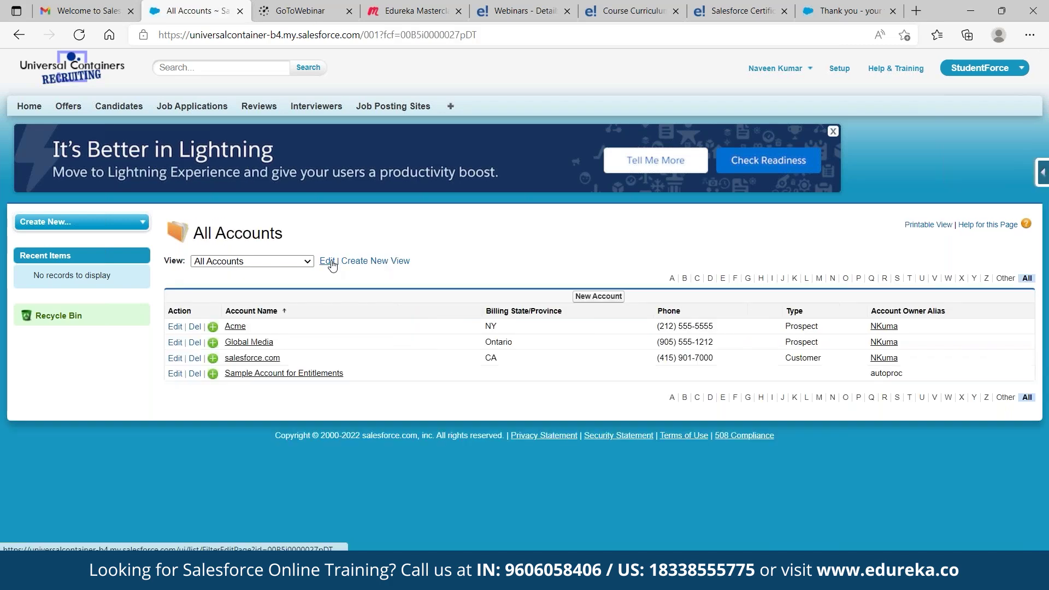
pyautogui.click(18, 36)
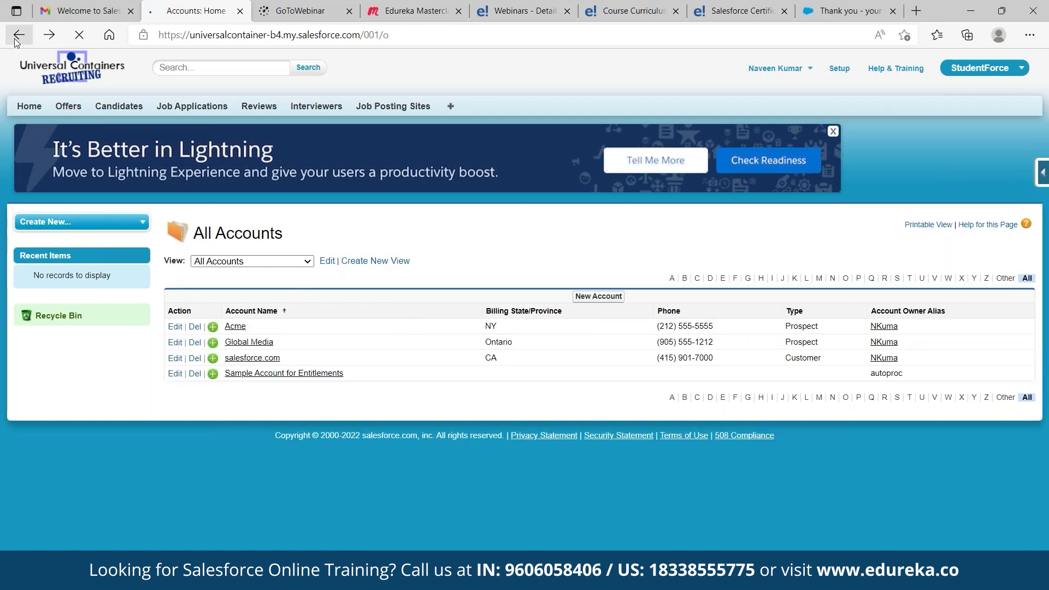
# From All Tabs, go to Contacts and show the All Contacts list view
pyautogui.click(18, 36)
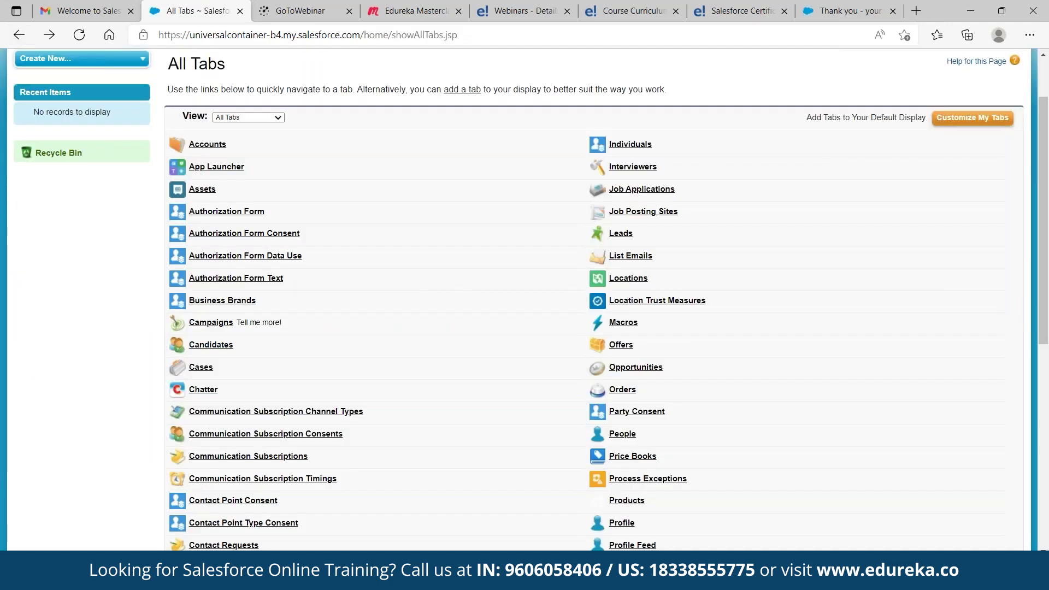
pyautogui.scroll(-3, 222, 379)
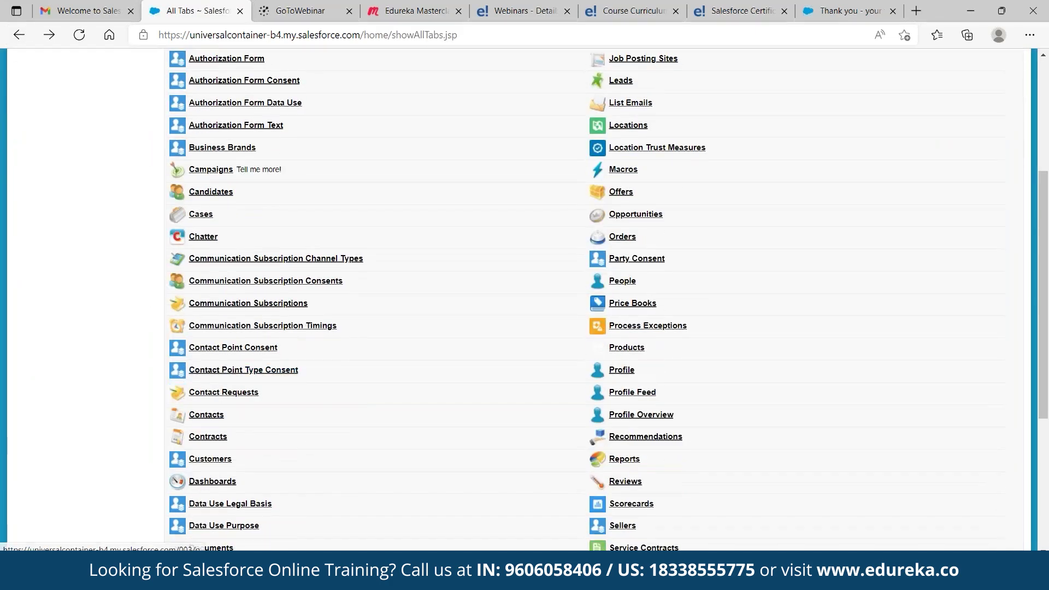
pyautogui.click(207, 415)
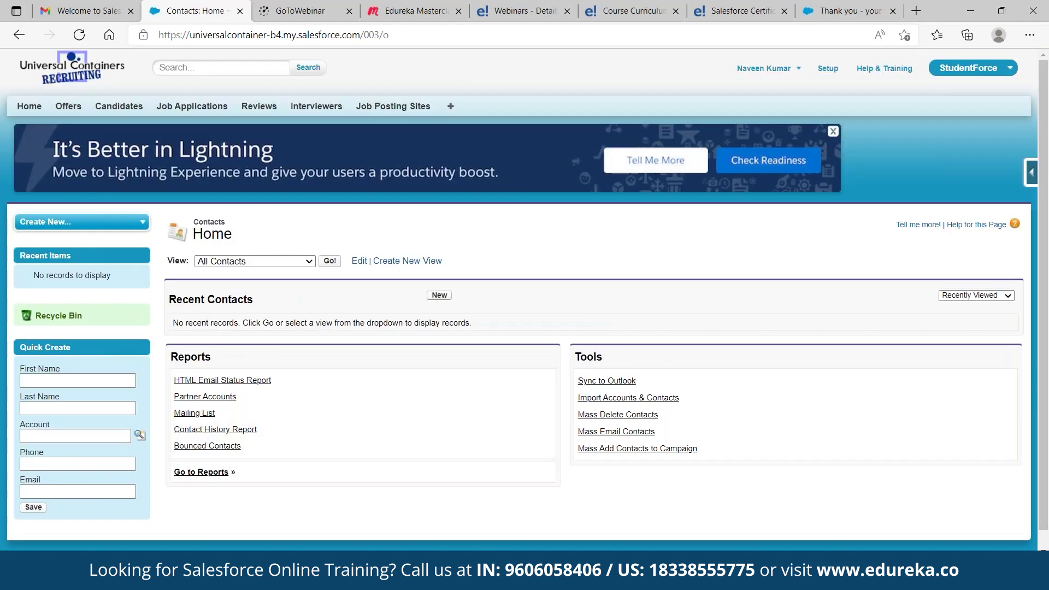
pyautogui.click(329, 260)
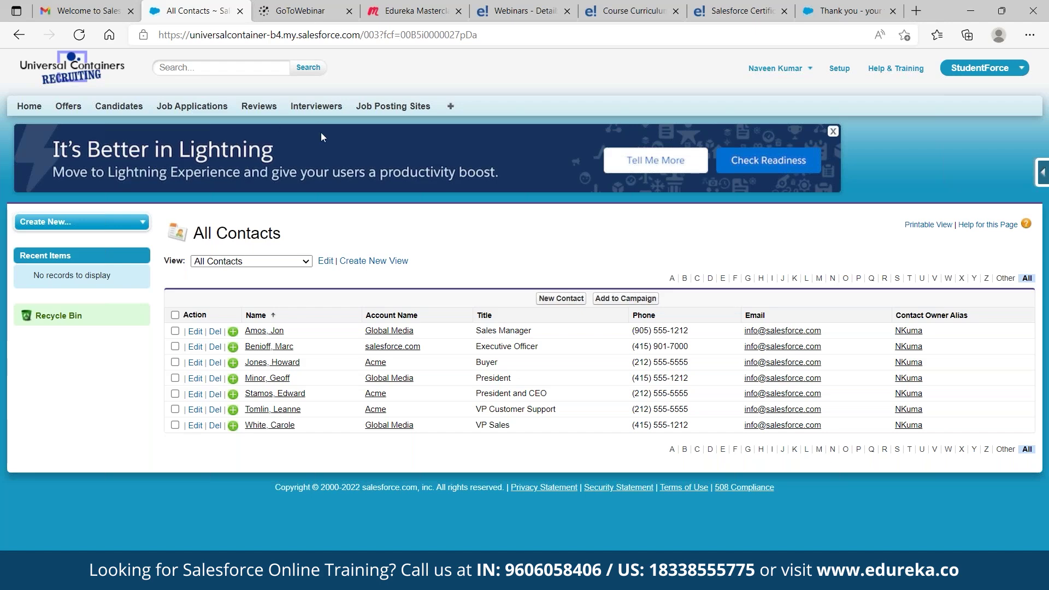
# In Setup, search 'Objects' and start a New Custom Object from the Custom Objects list
pyautogui.click(831, 69)
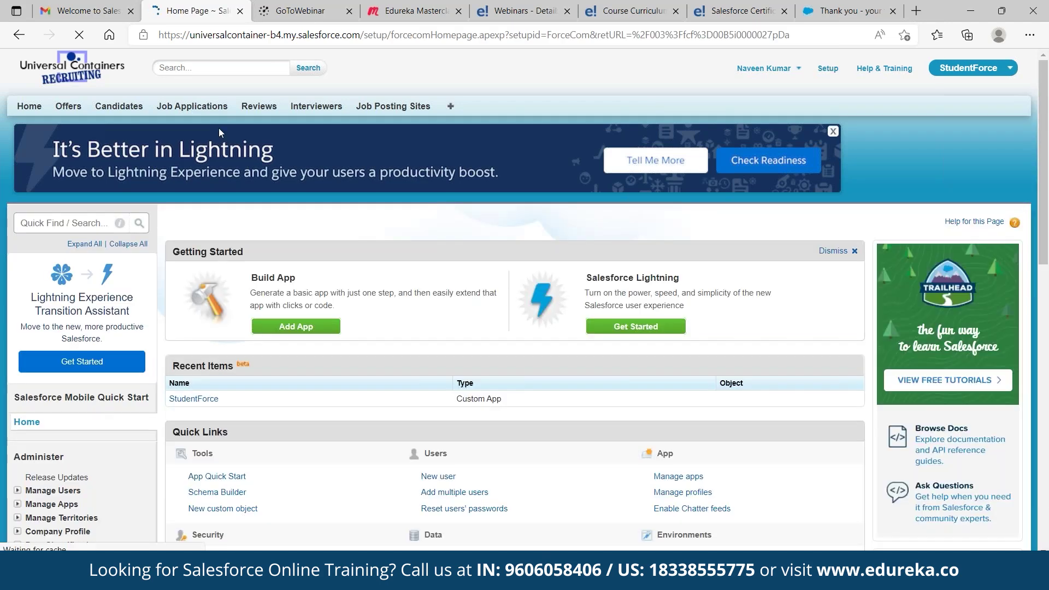
pyautogui.click(58, 219)
pyautogui.write('Obj')
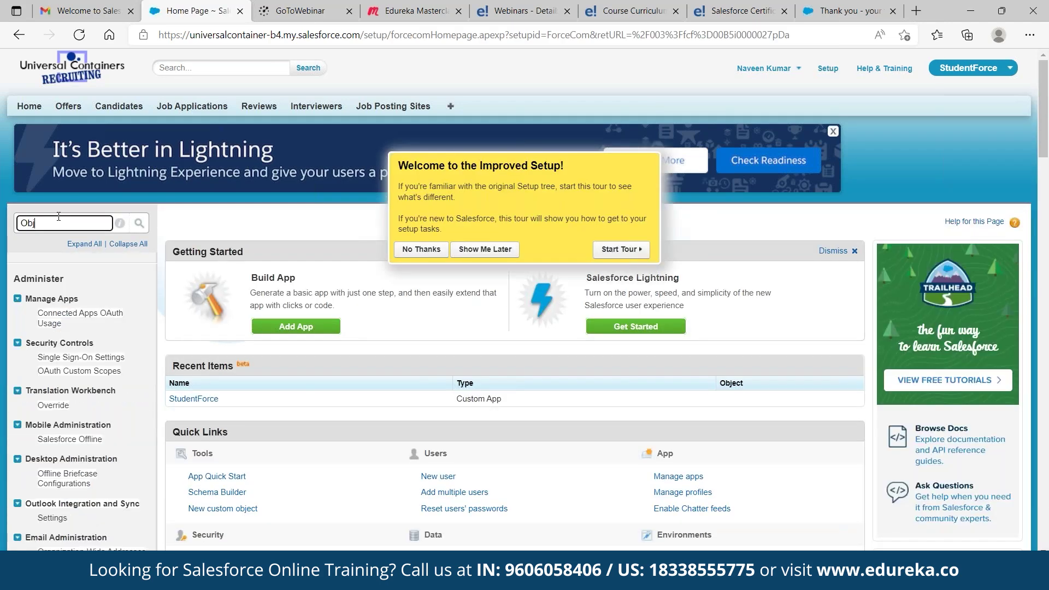
pyautogui.write('ects')
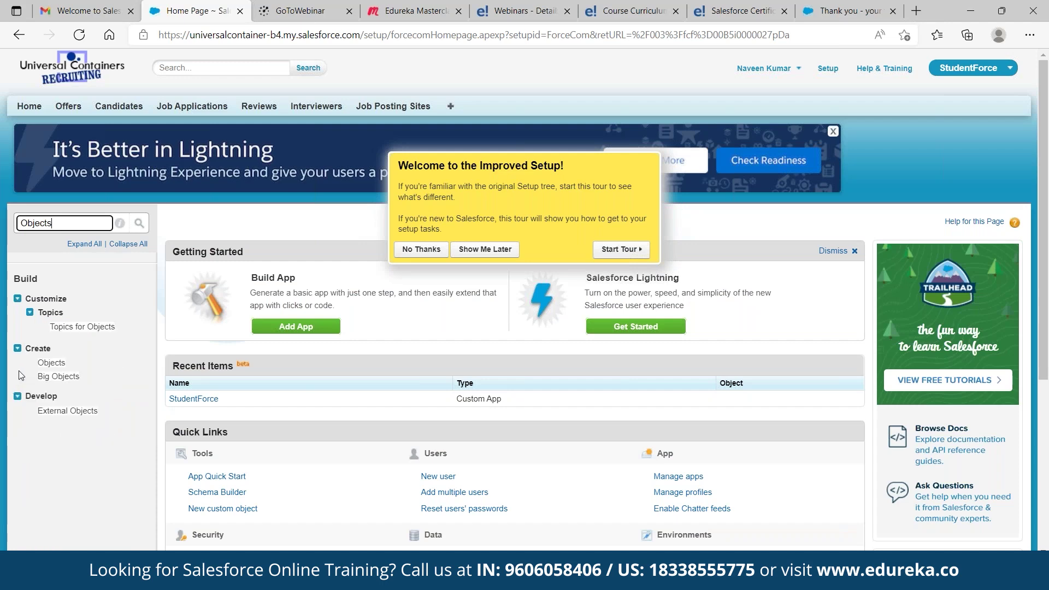
pyautogui.click(57, 364)
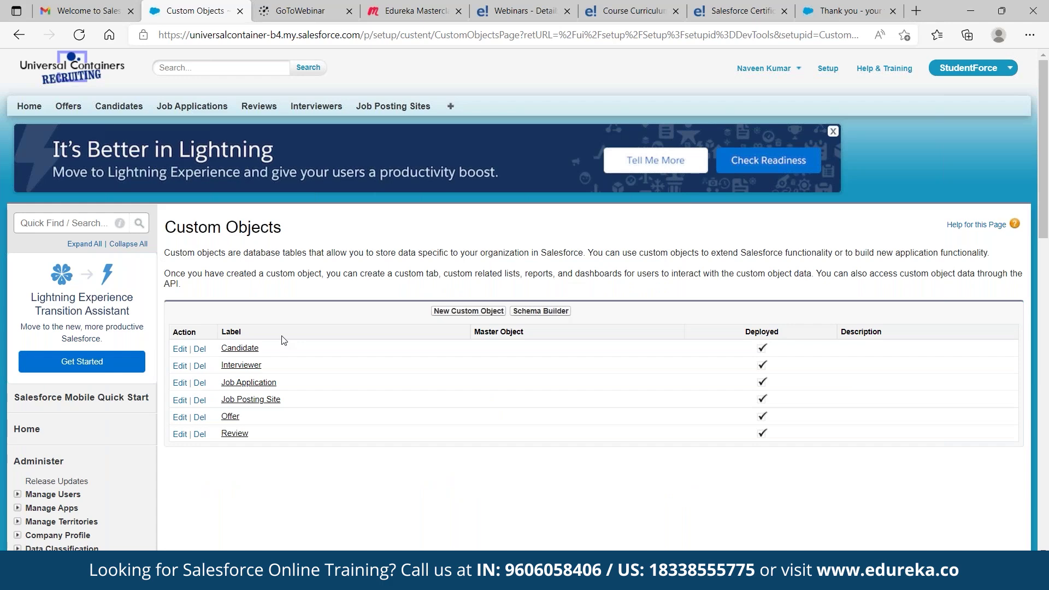
pyautogui.click(481, 313)
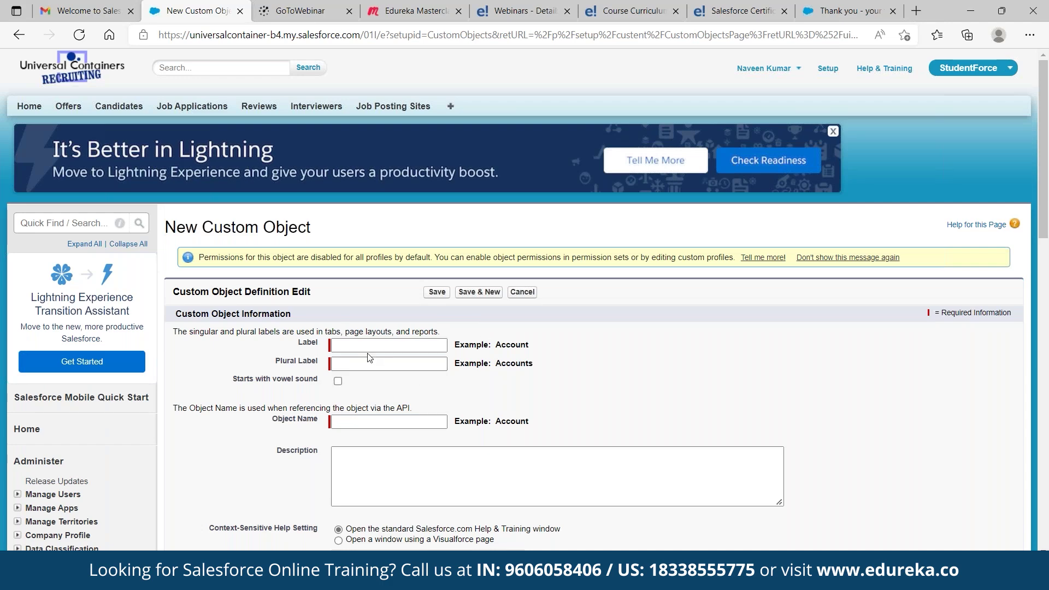
# Label the new object 'Student Data' with plural label 'Students Data'
pyautogui.click(369, 349)
pyautogui.write('S')
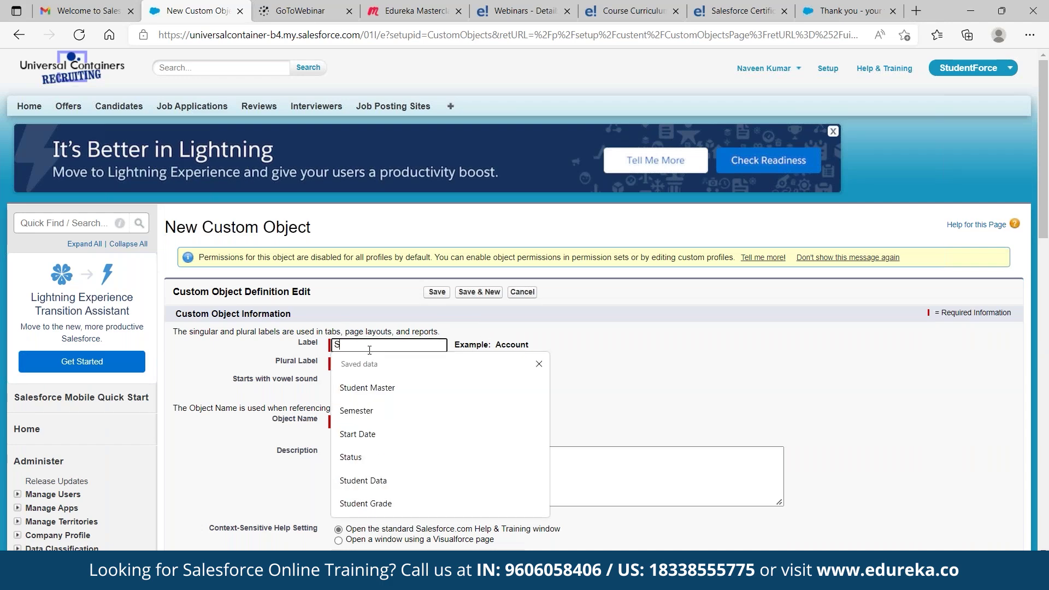
pyautogui.write('tudent Data')
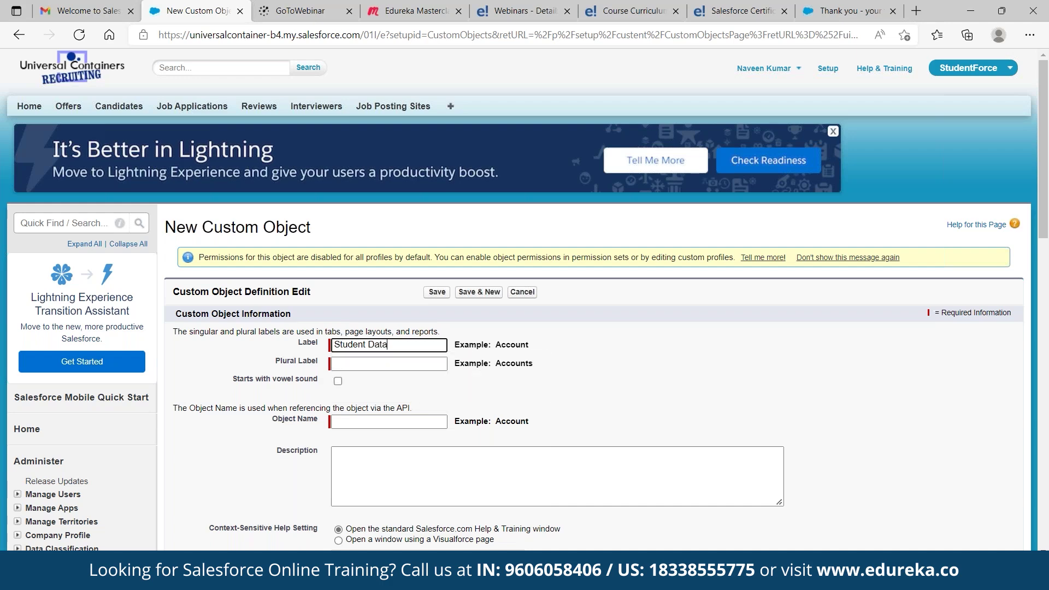
pyautogui.press('Tab')
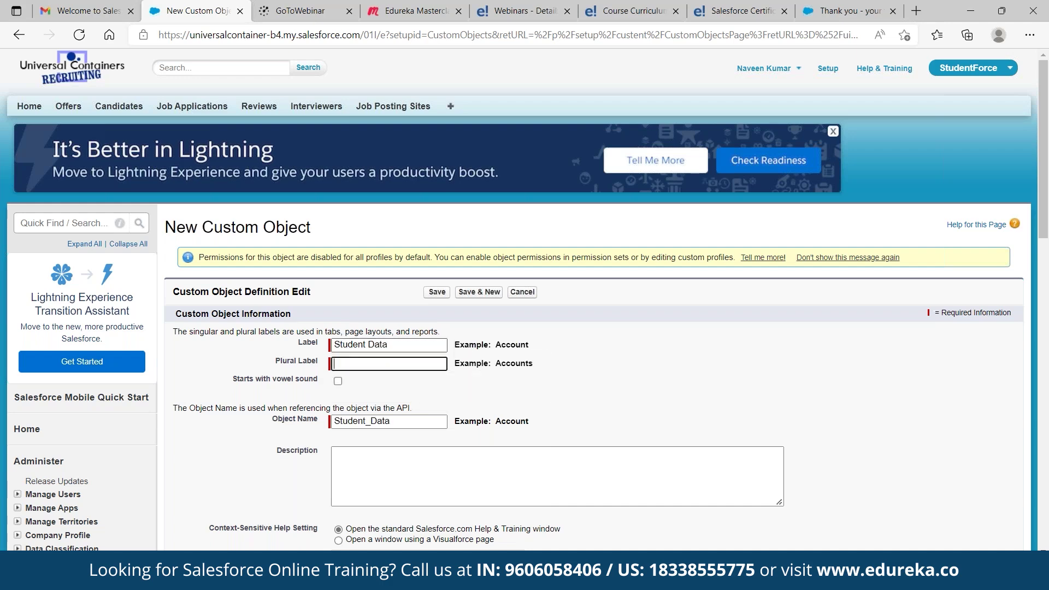
pyautogui.write('Studen')
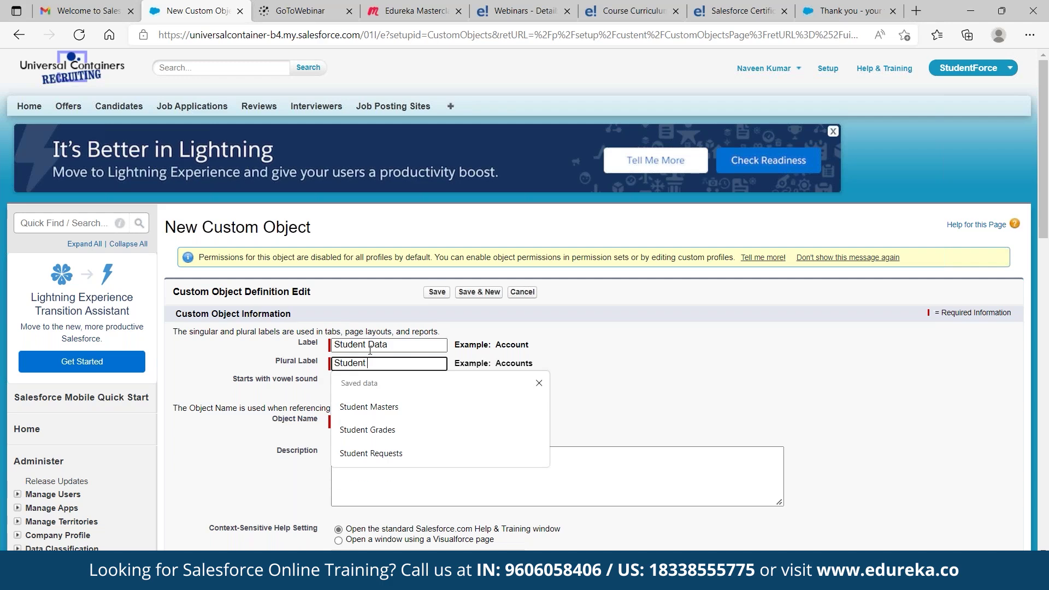
pyautogui.write('ts Data')
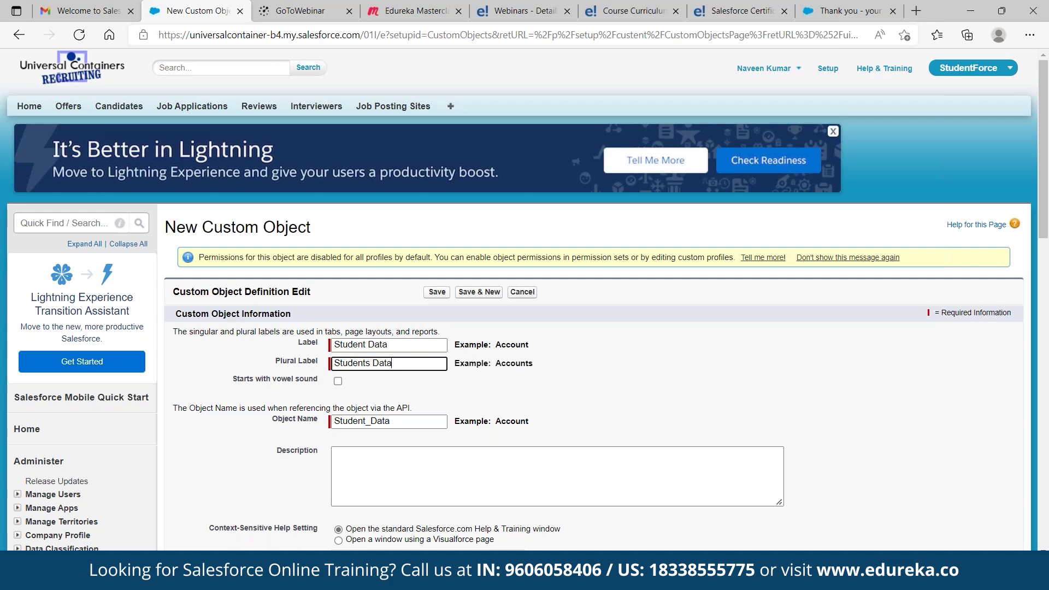
# Enable Reports, Activities, Field History, Notes and Attachments and the Tab Wizard, then save the object
pyautogui.scroll(-4, 525, 296)
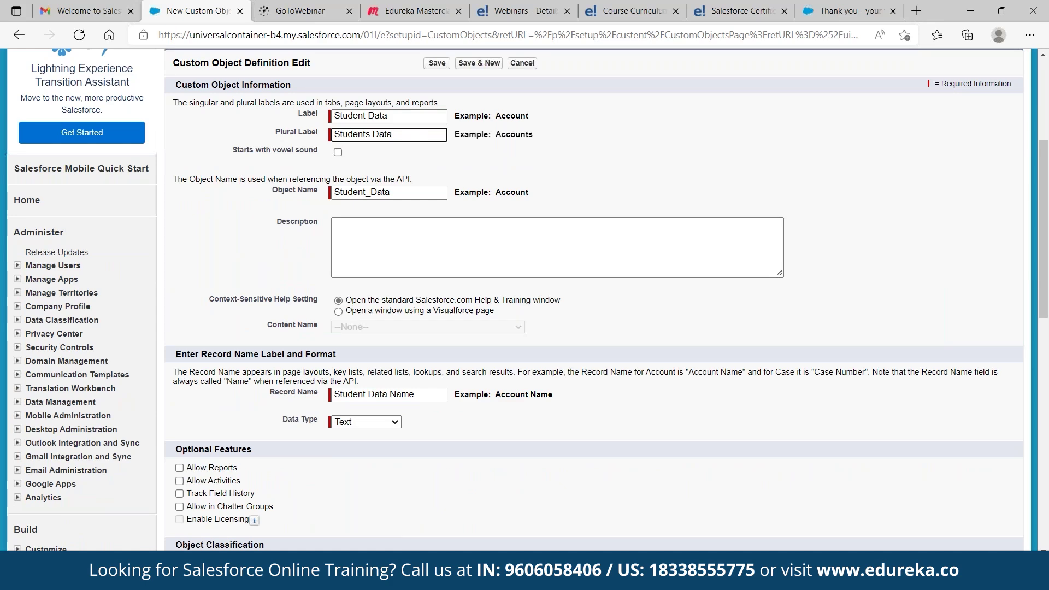
pyautogui.scroll(-2, 242, 459)
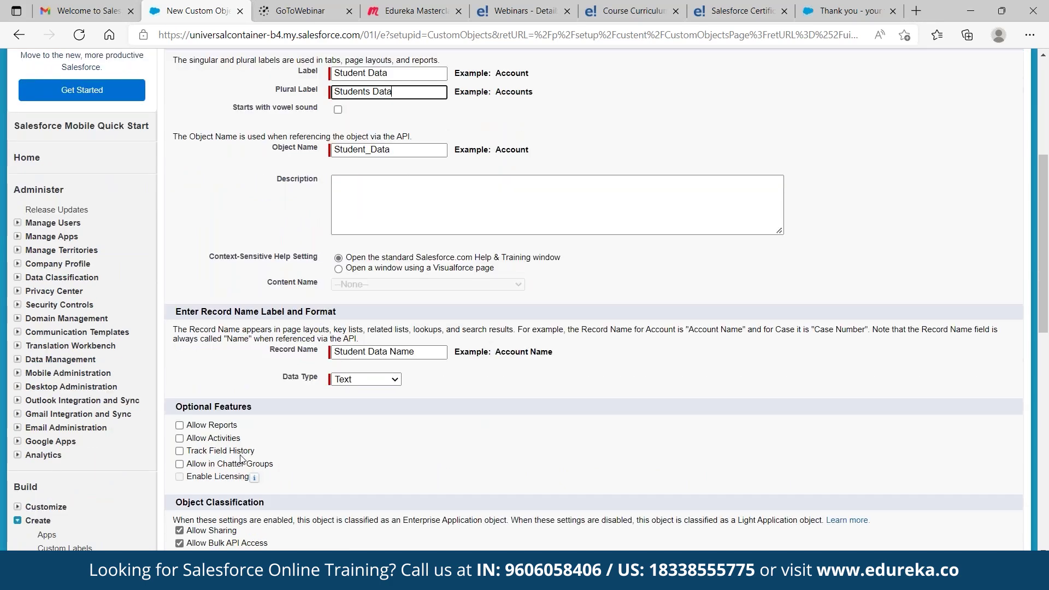
pyautogui.click(179, 391)
pyautogui.click(179, 404)
pyautogui.click(179, 417)
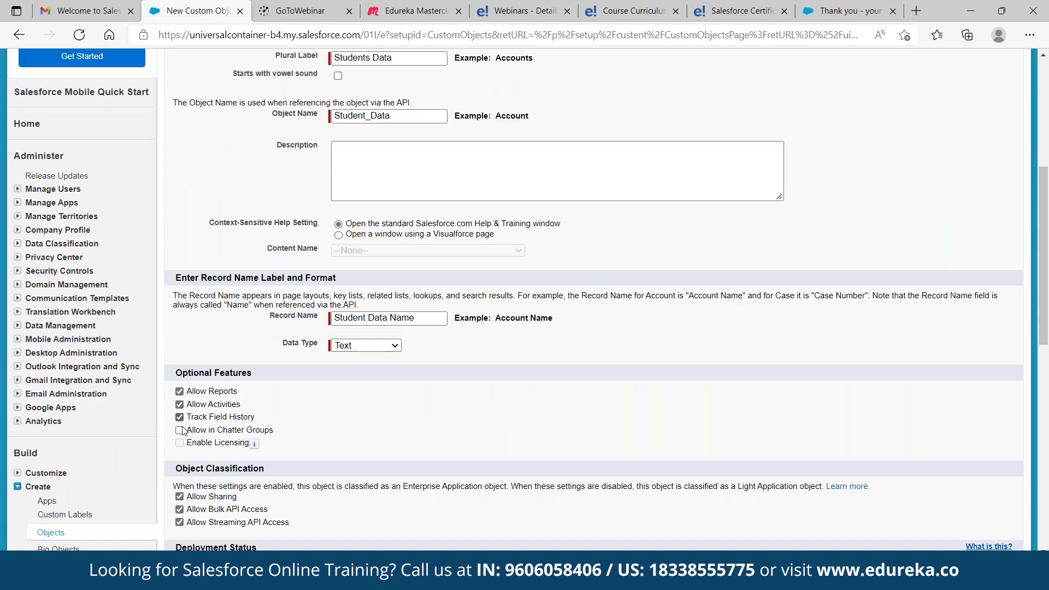
pyautogui.scroll(-1, 247, 429)
pyautogui.scroll(-4, 247, 430)
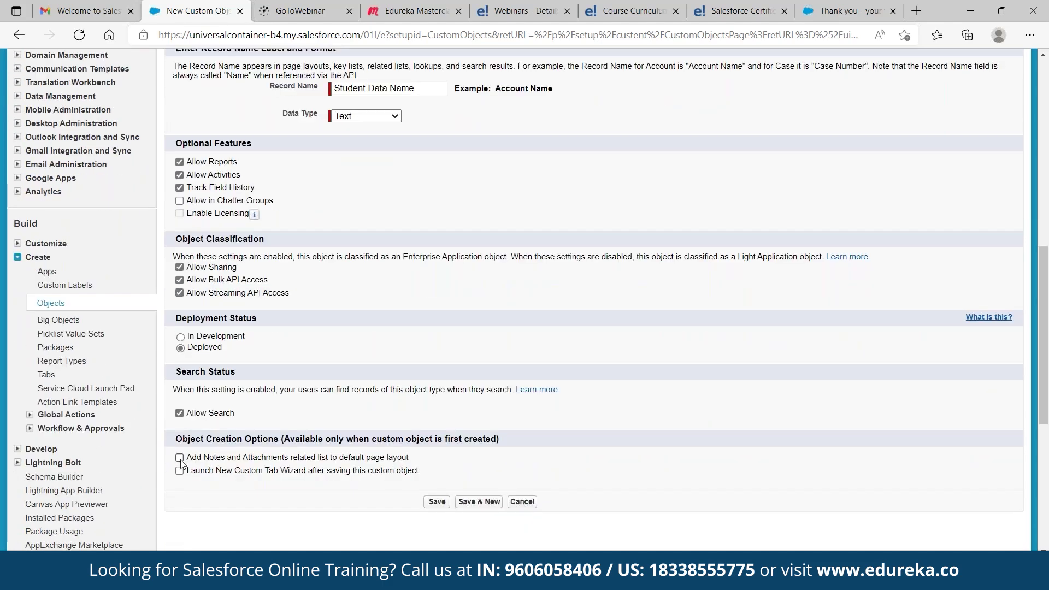
pyautogui.click(179, 457)
pyautogui.click(179, 470)
pyautogui.click(432, 505)
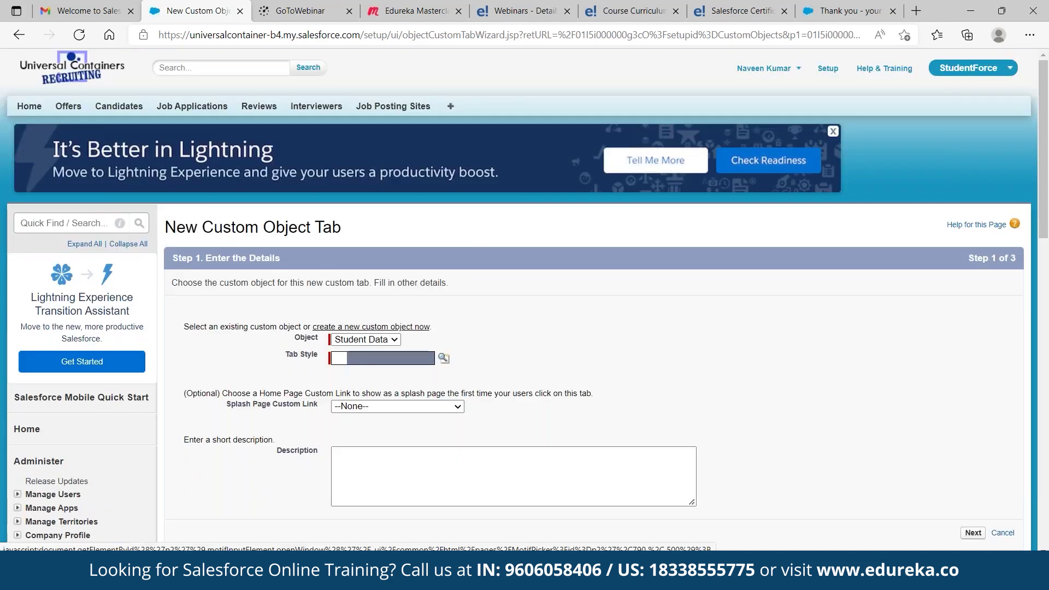
# Give the Student Data tab the Desk style and proceed to profile visibility
pyautogui.click(444, 358)
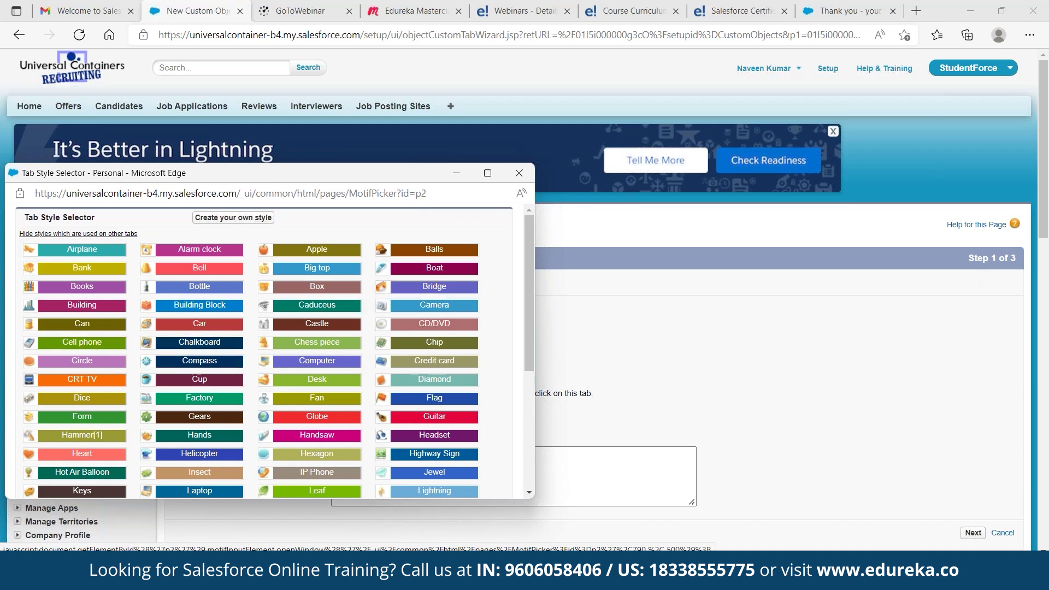
pyautogui.click(324, 384)
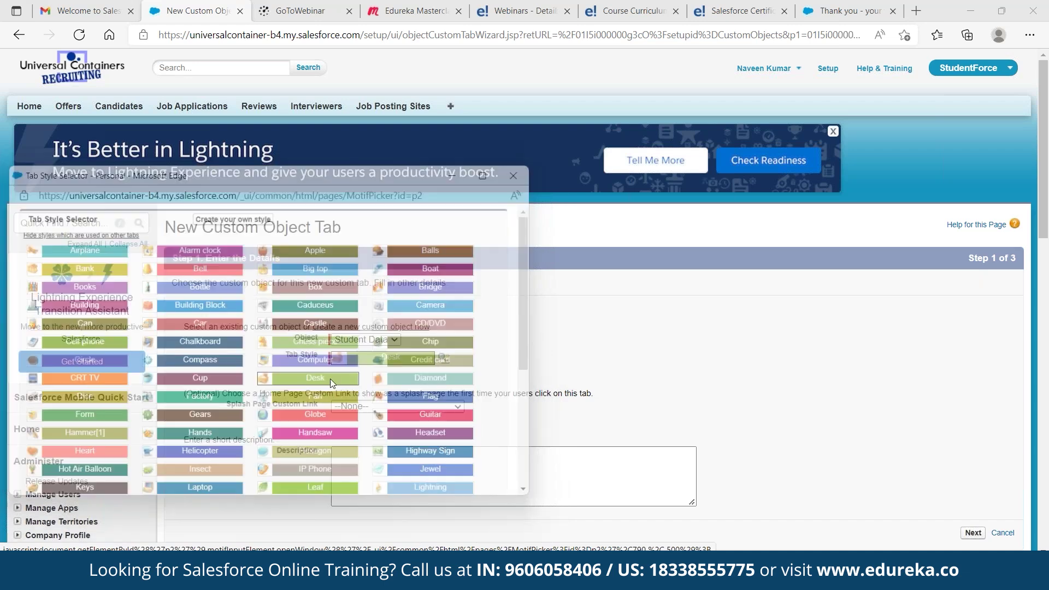
pyautogui.click(974, 532)
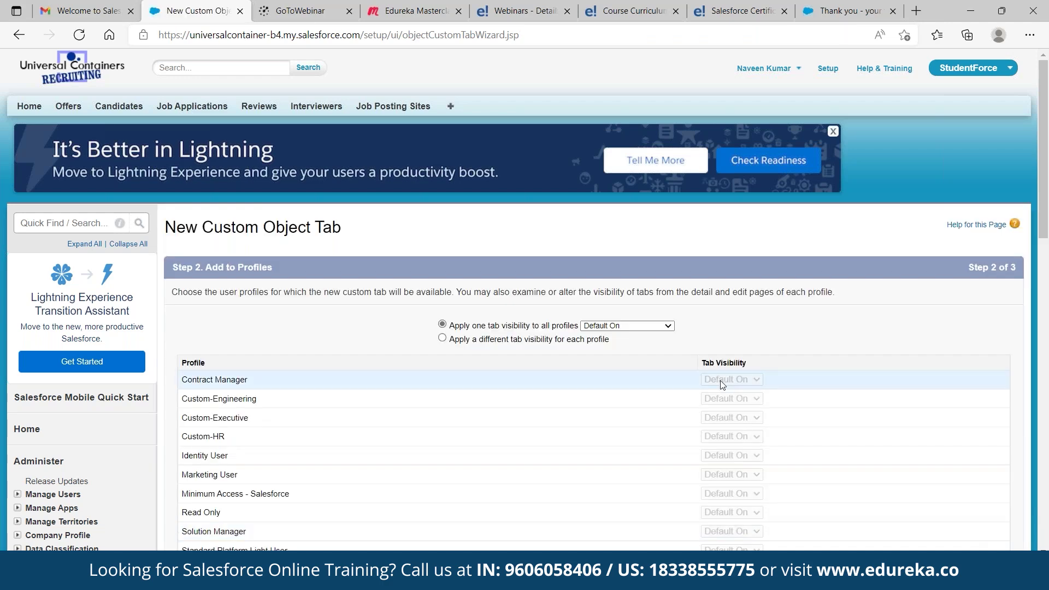
# Choose a separate tab visibility for each profile
pyautogui.scroll(-2, 721, 380)
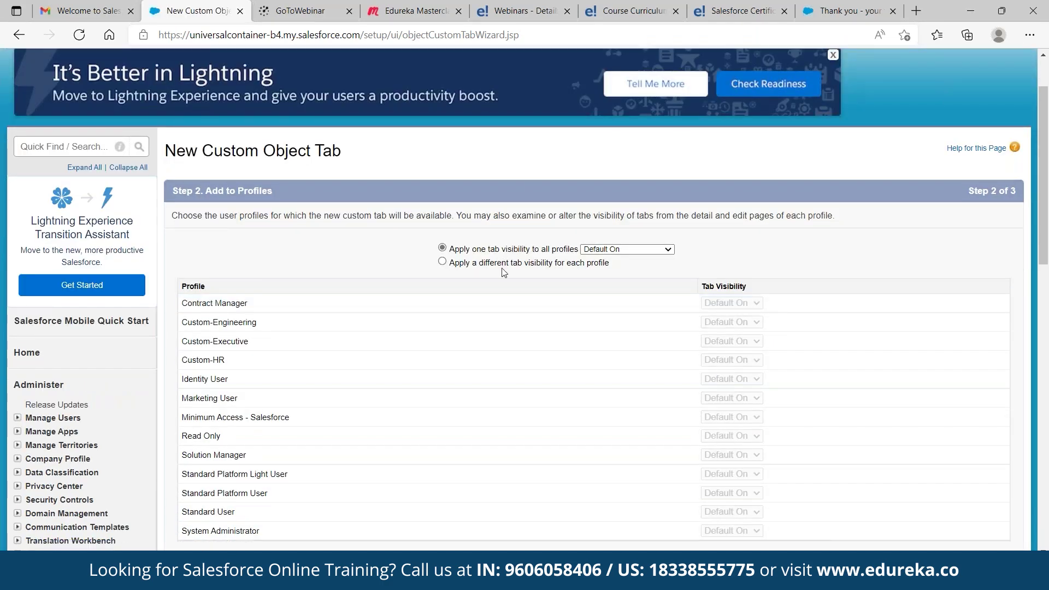
pyautogui.click(442, 261)
pyautogui.click(458, 251)
pyautogui.click(644, 249)
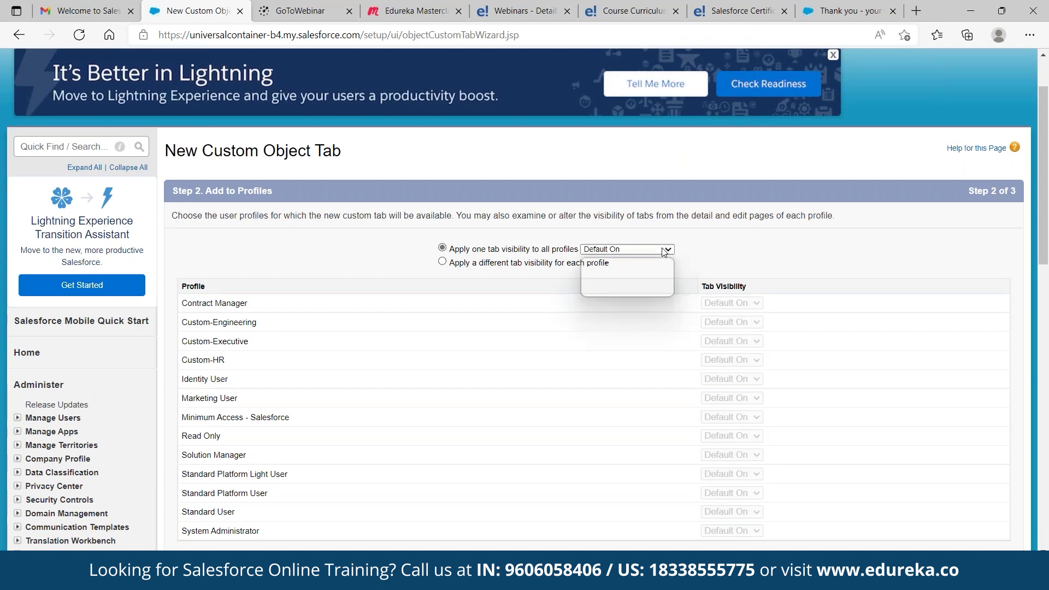
pyautogui.click(643, 282)
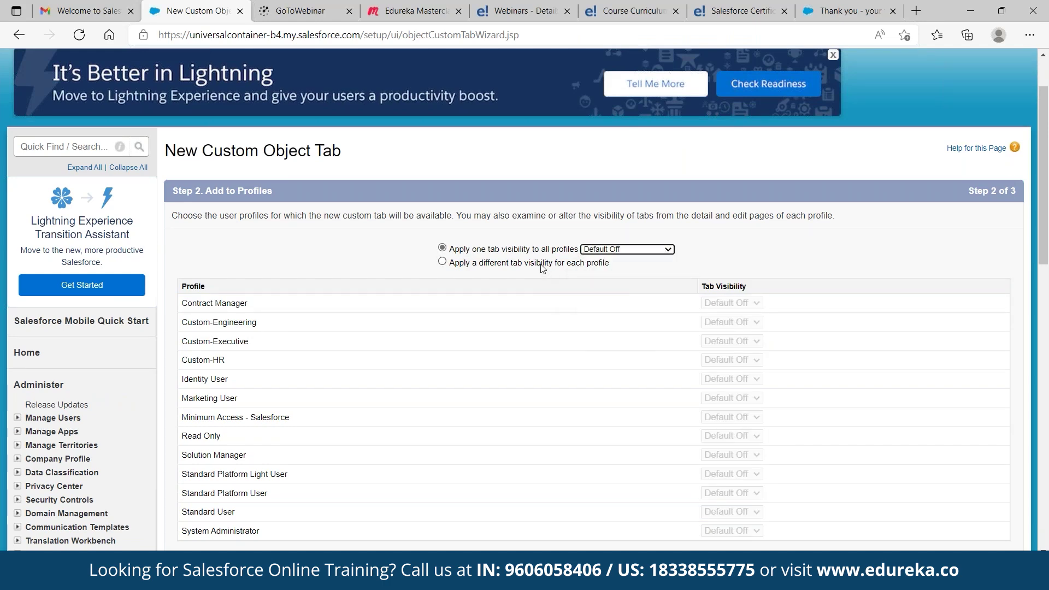
pyautogui.click(541, 264)
# Set the tab Default On for Custom-Executive, Custom-HR and System Administrator
pyautogui.scroll(-3, 718, 376)
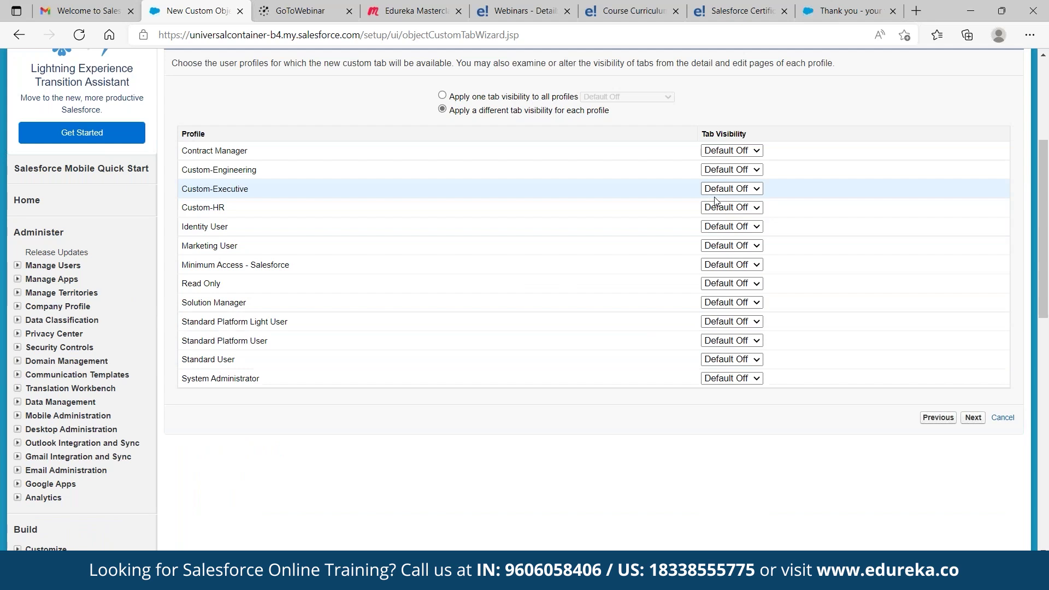
pyautogui.click(731, 189)
pyautogui.click(735, 204)
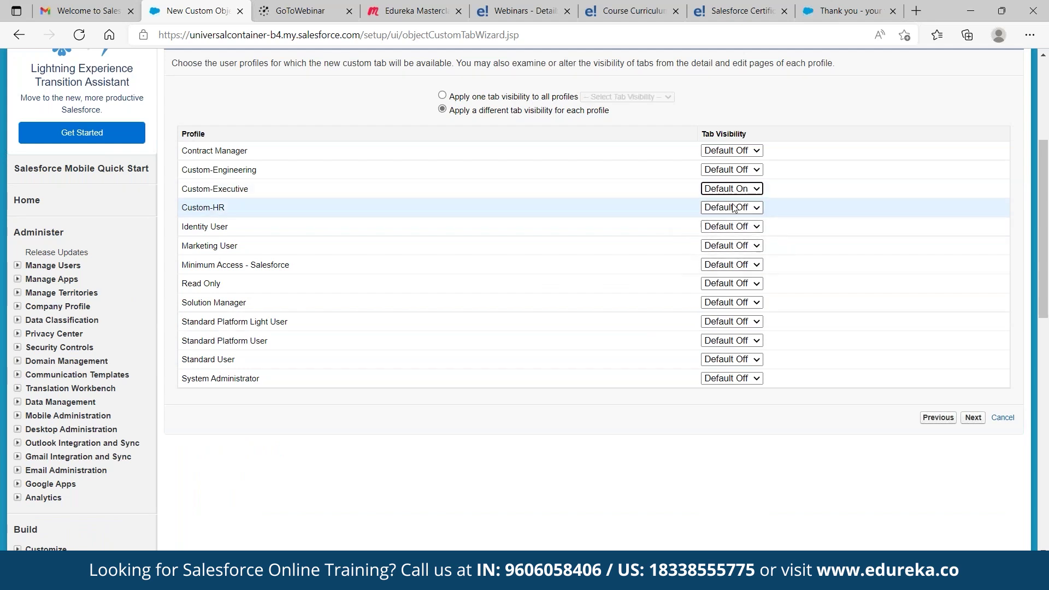
pyautogui.click(741, 210)
pyautogui.click(738, 224)
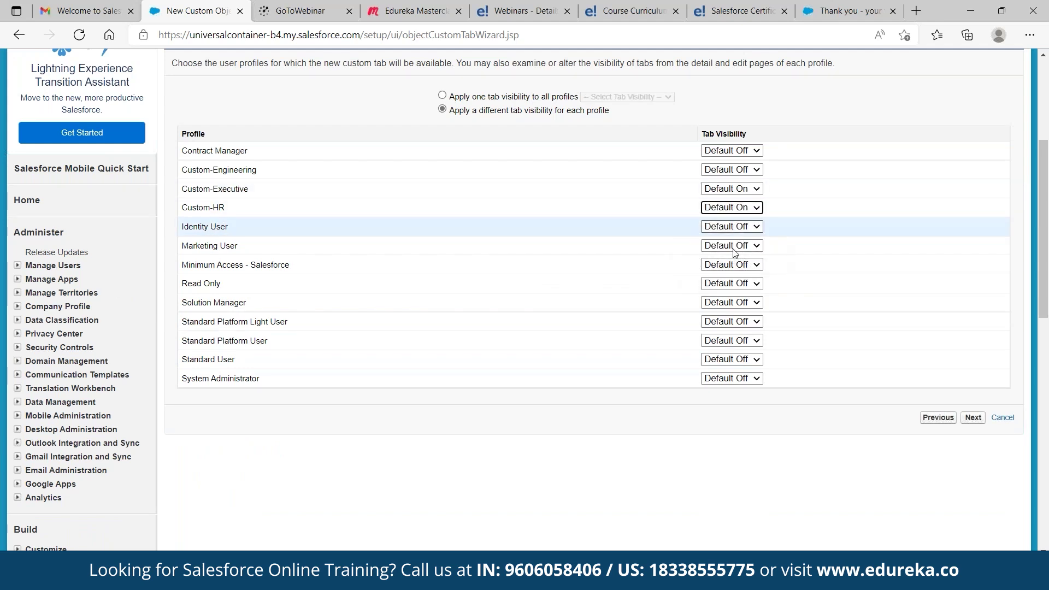
pyautogui.click(749, 381)
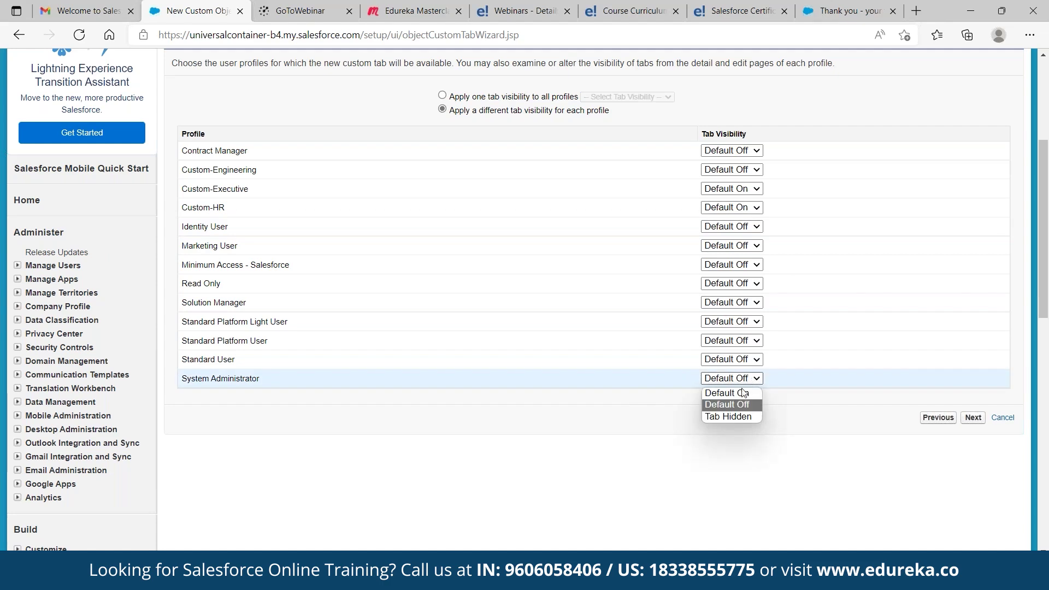
pyautogui.click(738, 393)
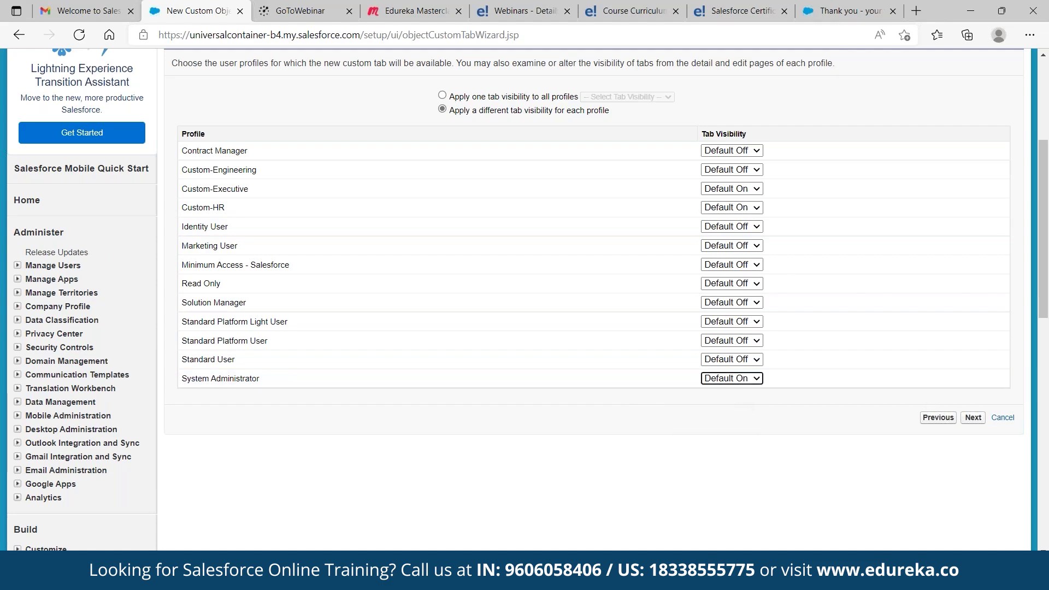
pyautogui.click(974, 419)
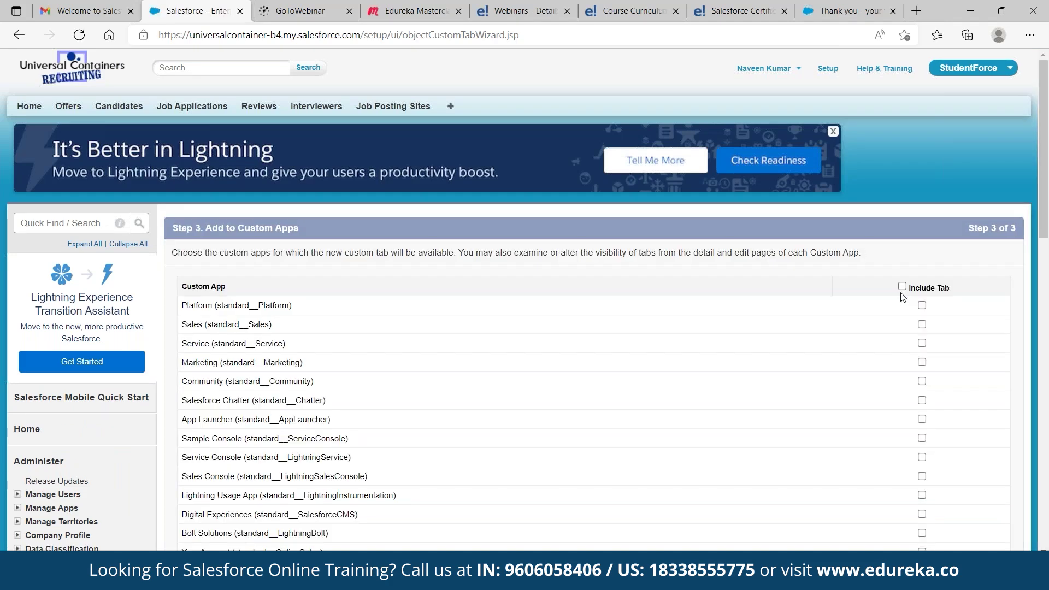
# Include the tab in the StudentForce app, save, and open the Students Data home page
pyautogui.scroll(-3, 910, 339)
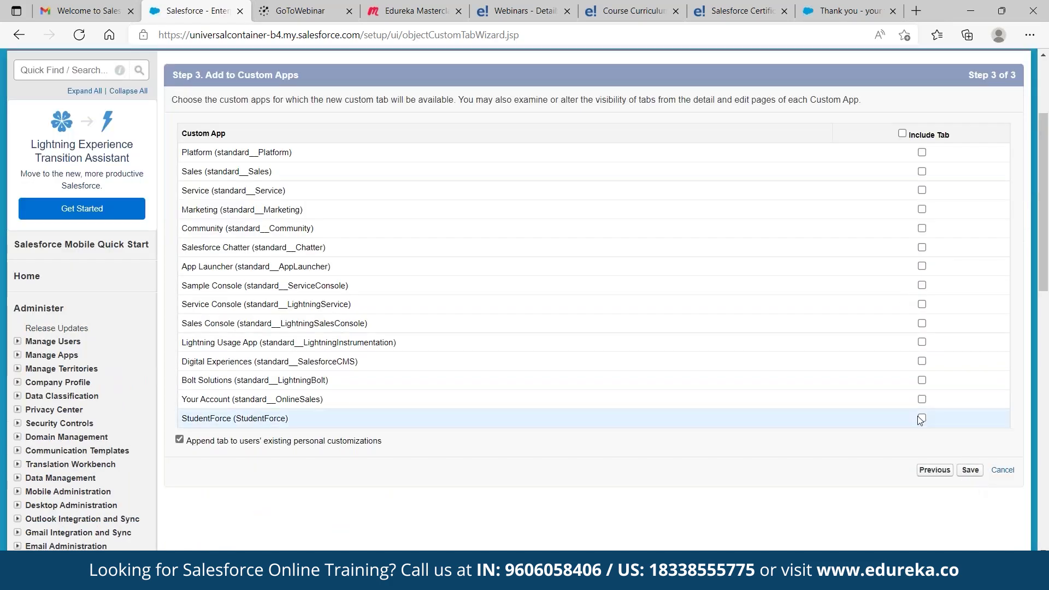
pyautogui.click(923, 418)
pyautogui.scroll(3, 625, 251)
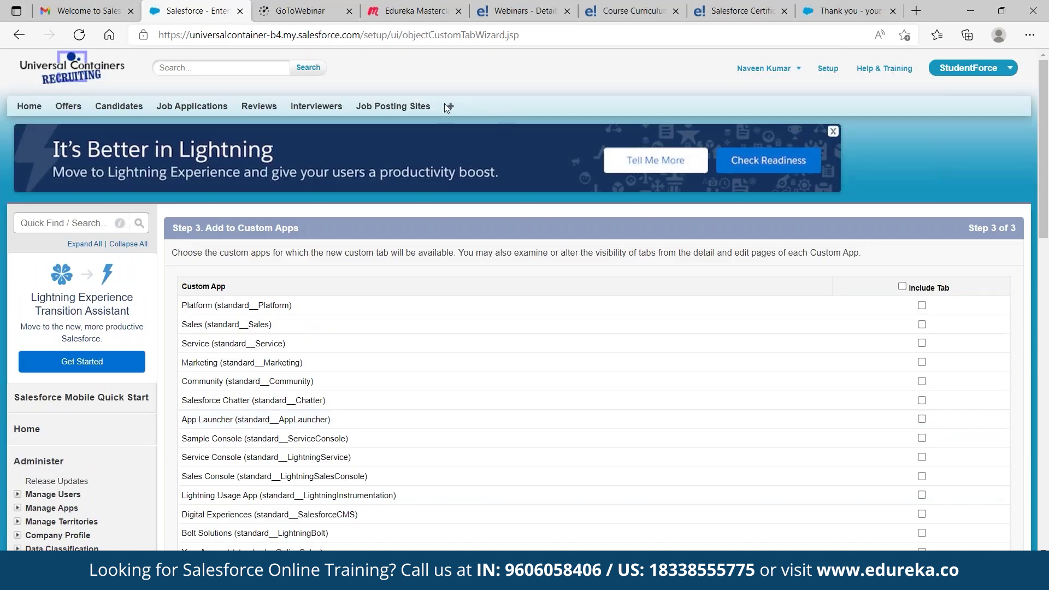
pyautogui.scroll(-4, 496, 134)
pyautogui.click(970, 394)
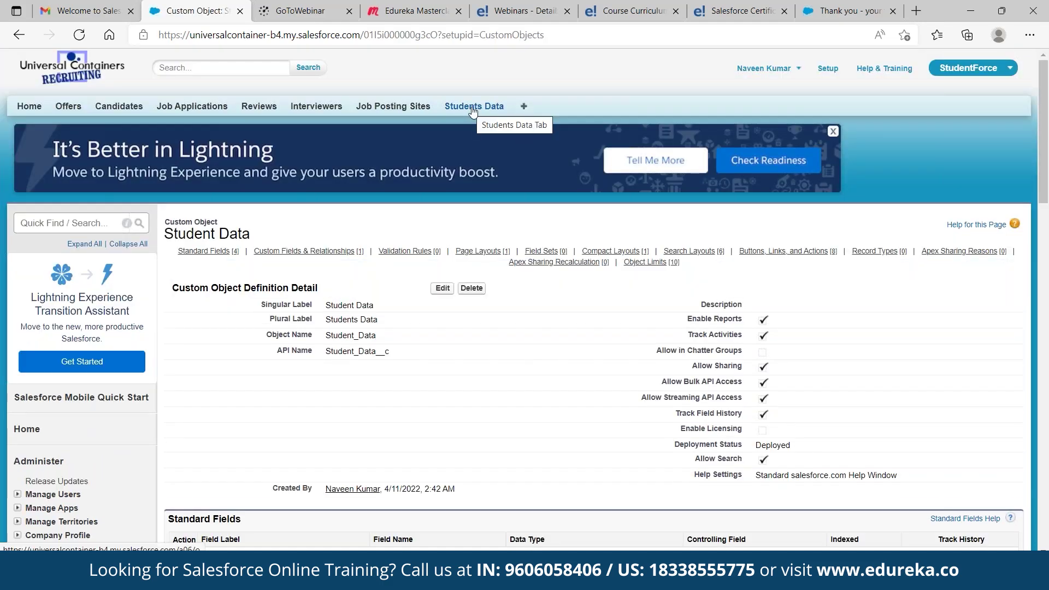
pyautogui.click(475, 108)
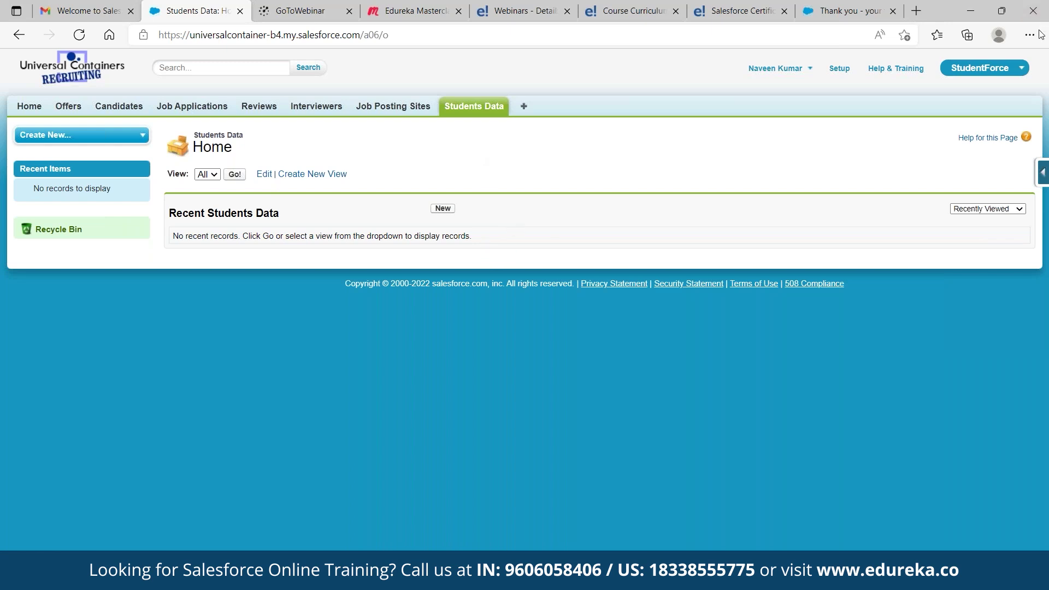
# Use the Quick Access Menu's View Fields to open Student Data's field setup page
pyautogui.click(1048, 138)
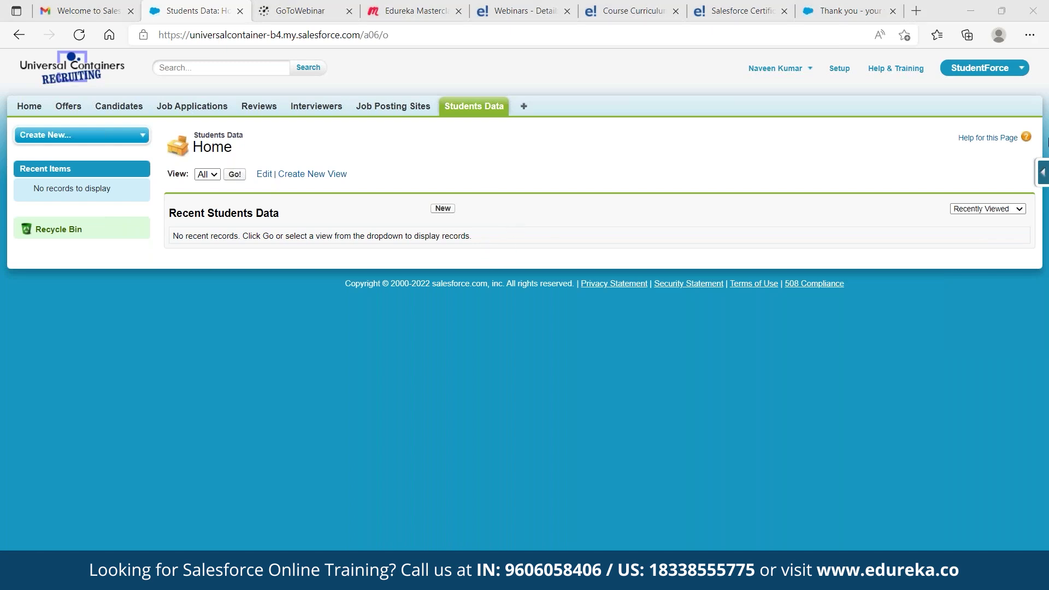
pyautogui.click(1044, 173)
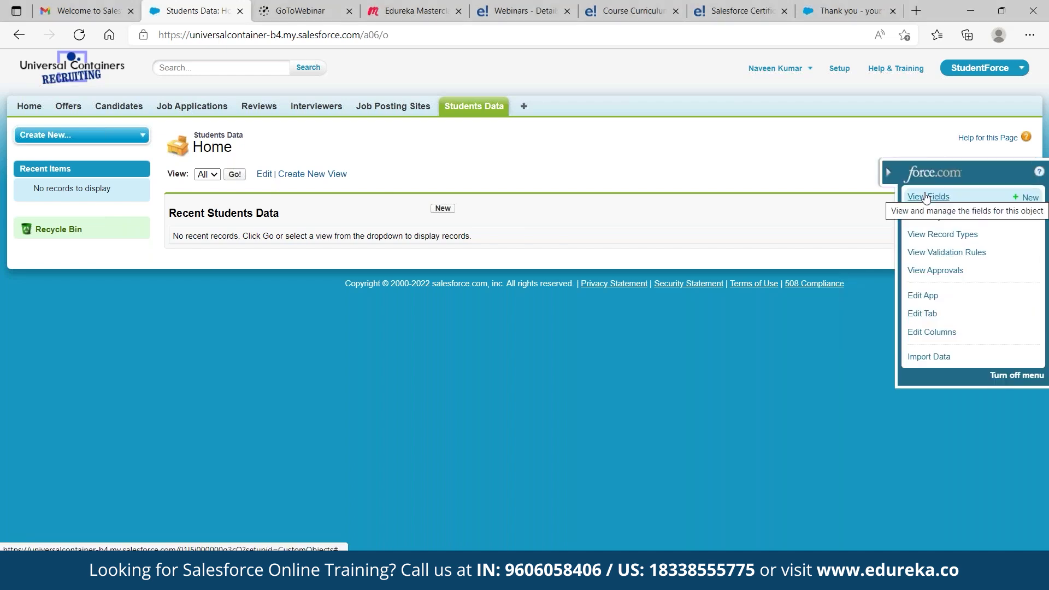
pyautogui.click(927, 197)
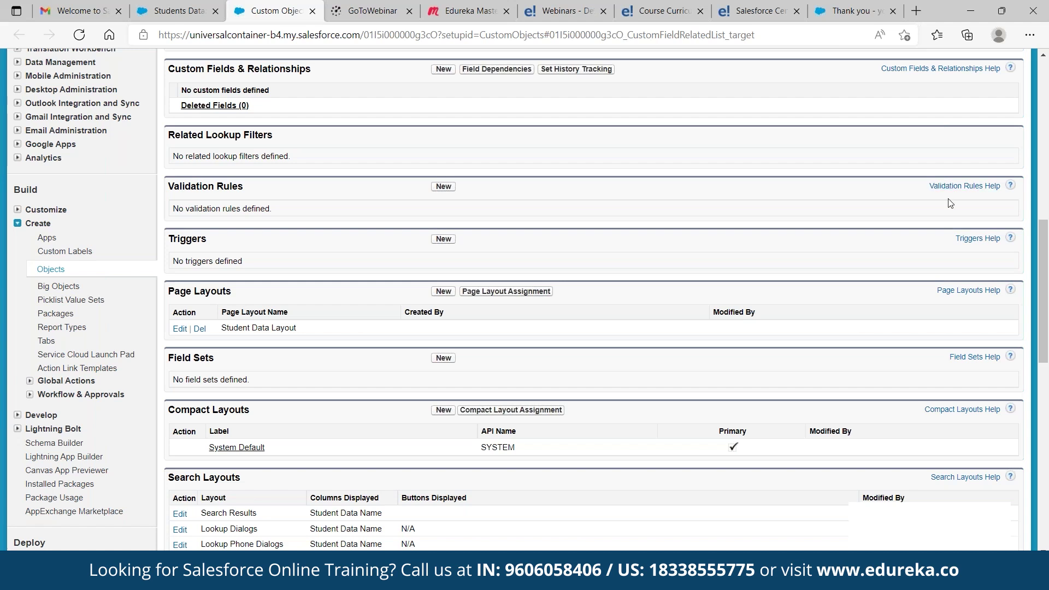
# Launch Notepad and list Student Name, Email ID, PhoneNumber, Country, City and Department
pyautogui.press('super+r')
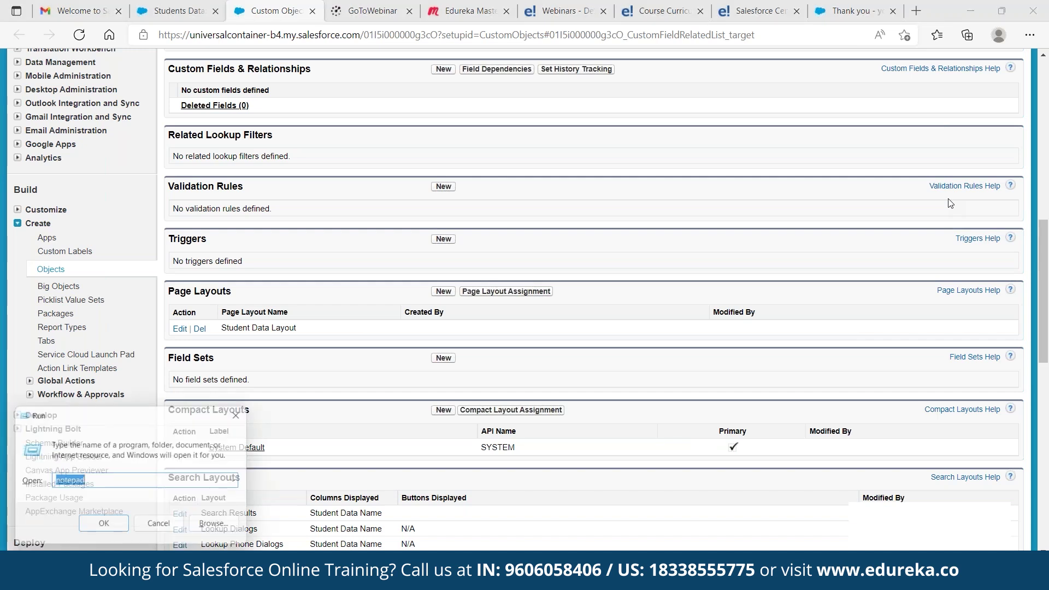
pyautogui.press('Return')
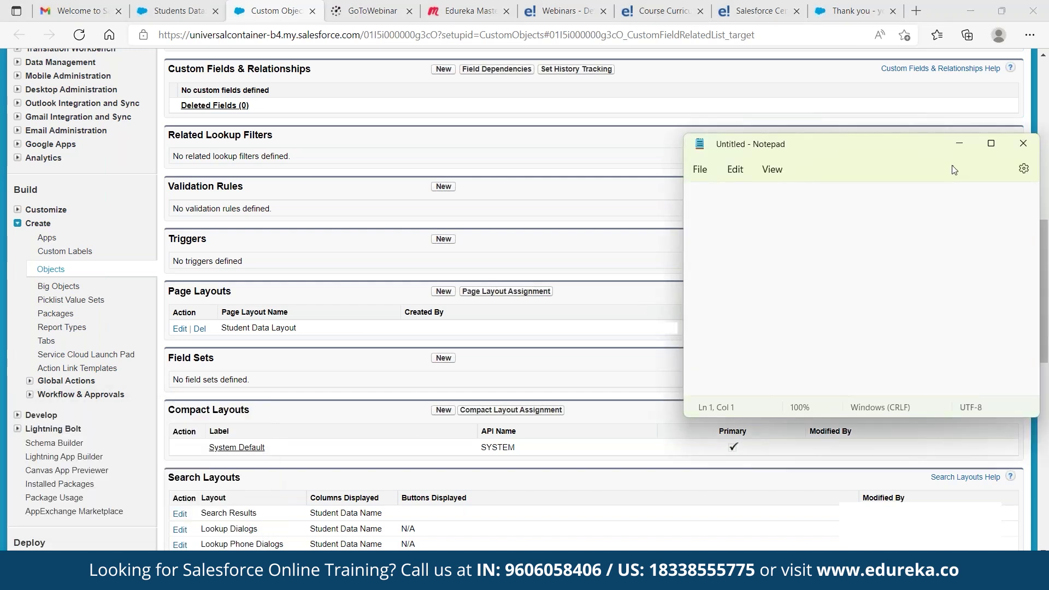
pyautogui.write('Stu')
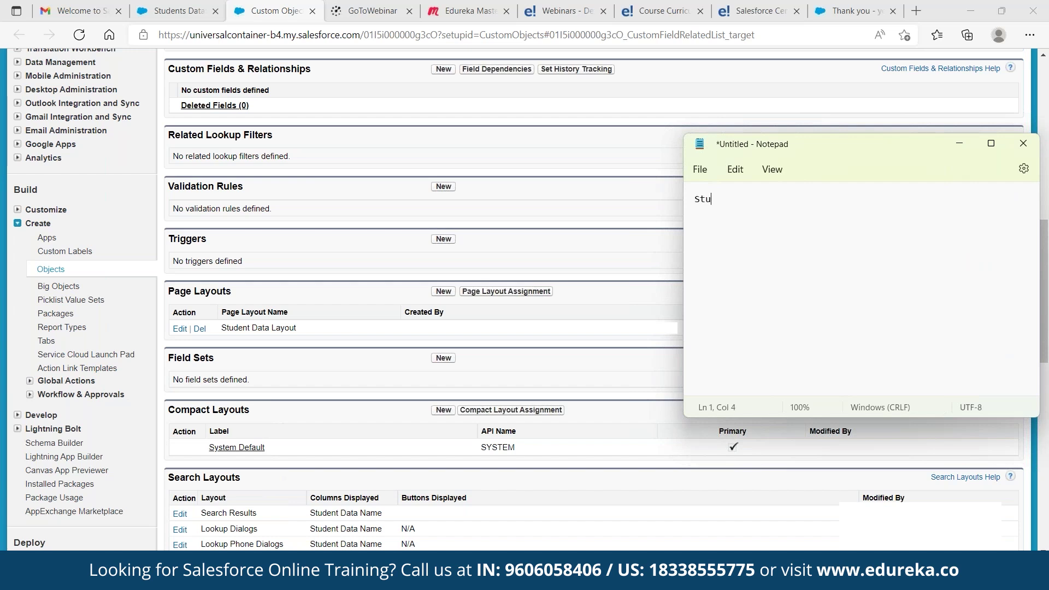
pyautogui.write('dent Name Email ID PhioneNum')
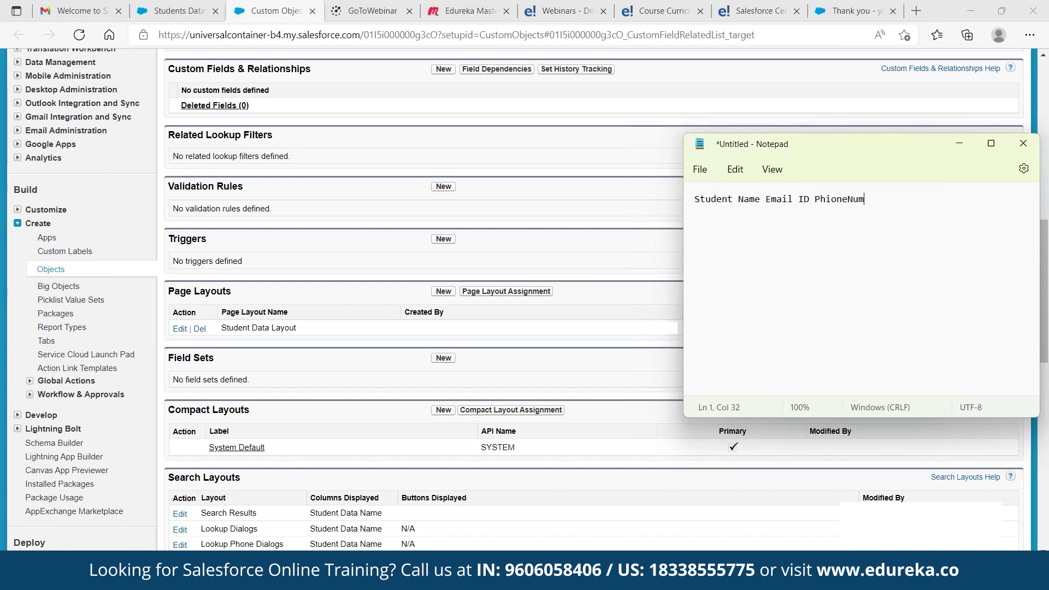
pyautogui.write('ber Country')
pyautogui.press('BackSpace')
pyautogui.write('City Dep')
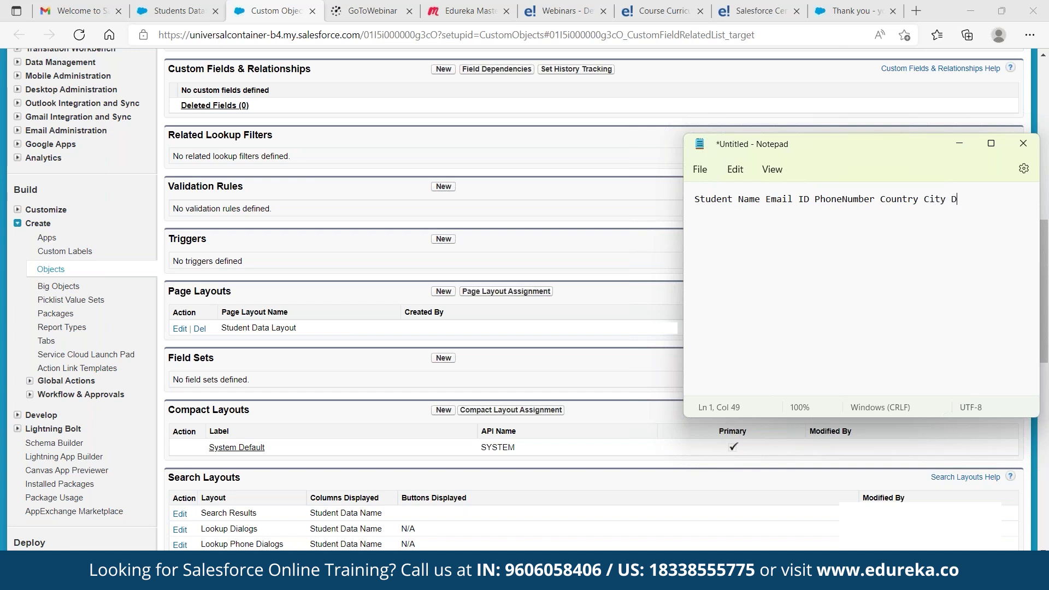
pyautogui.write('rt')
pyautogui.write('ent')
pyautogui.click(967, 200)
pyautogui.write('a')
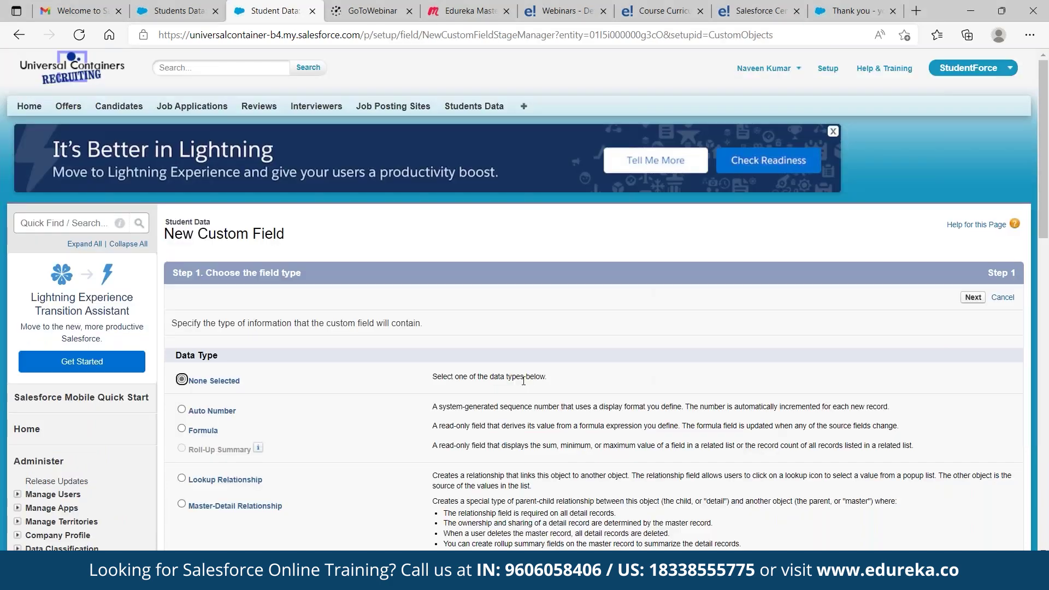
# Define a Text field labelled City with length 20
pyautogui.scroll(-1, 524, 381)
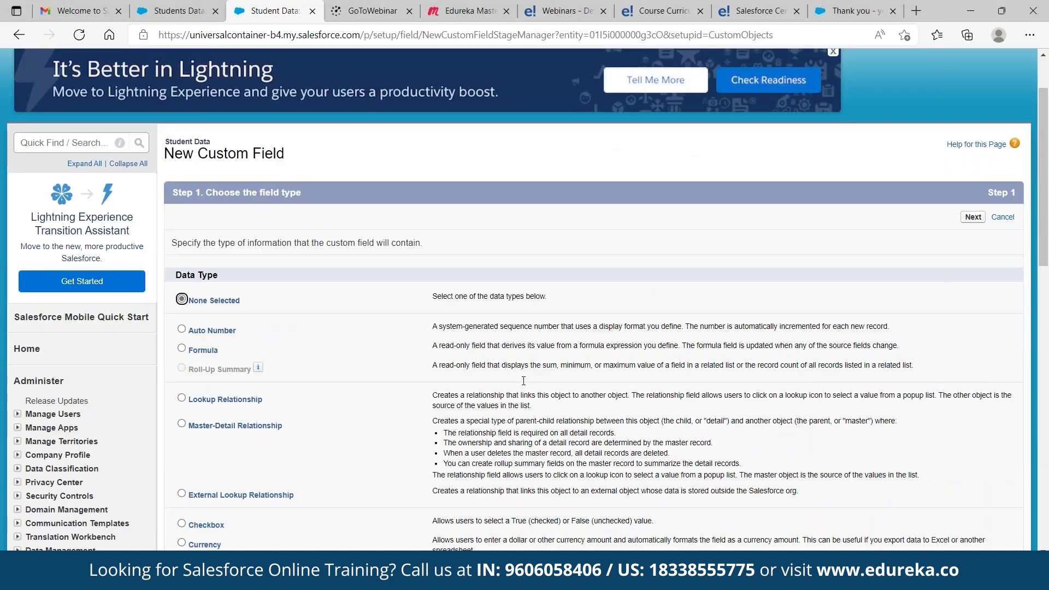
pyautogui.scroll(-5, 523, 381)
pyautogui.click(181, 455)
pyautogui.scroll(6, 431, 444)
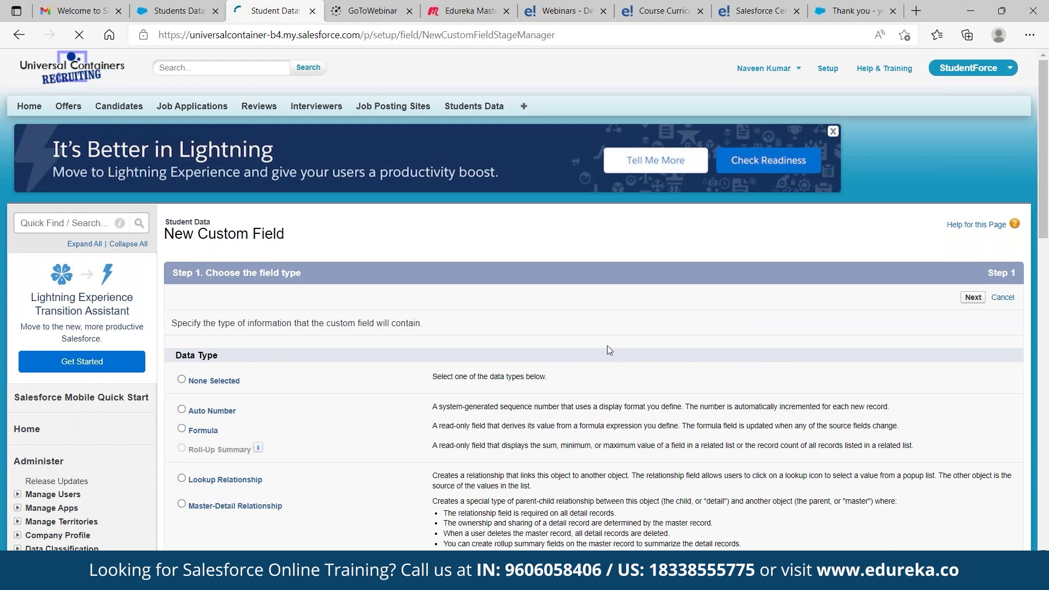
pyautogui.click(385, 372)
pyautogui.write('20')
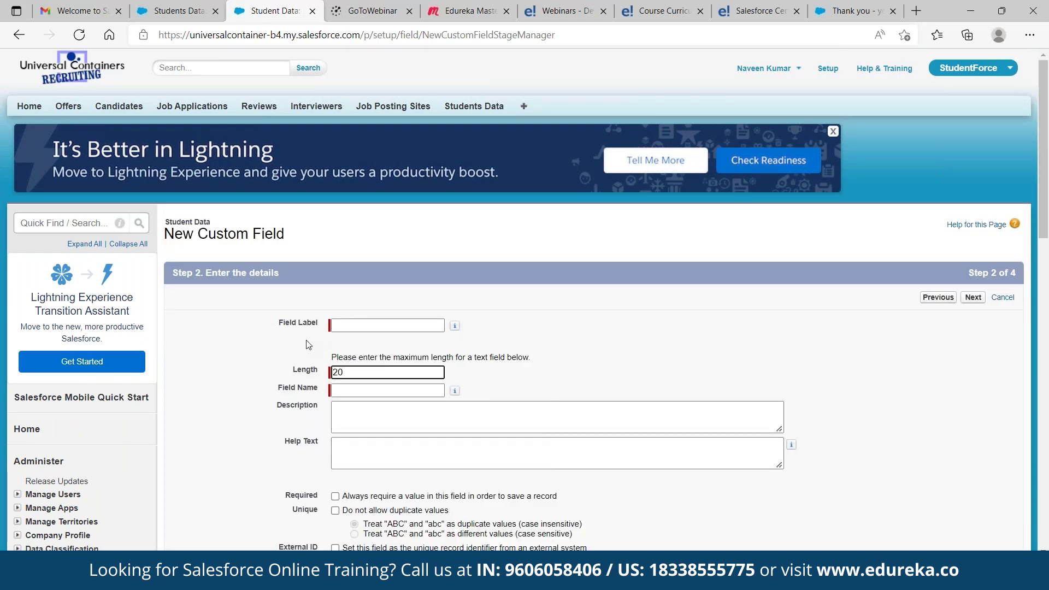
pyautogui.click(345, 325)
pyautogui.write('City')
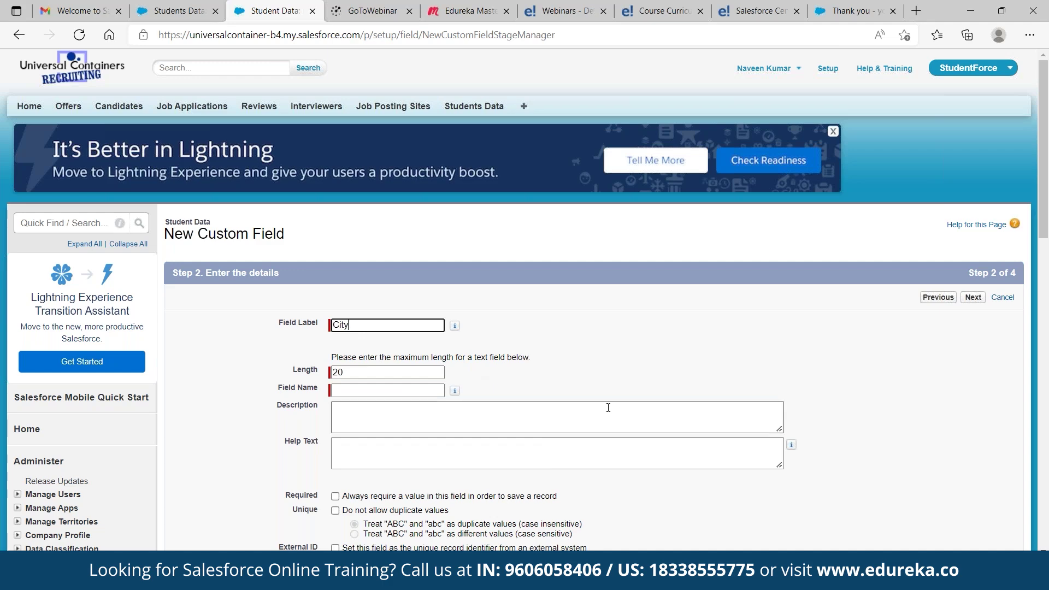
pyautogui.scroll(-3, 608, 408)
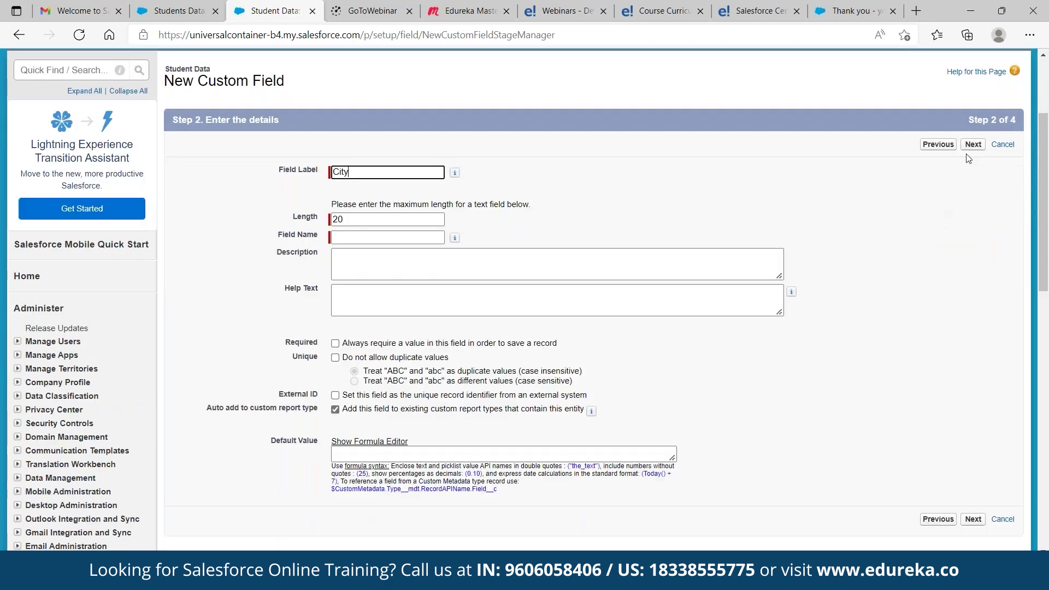
pyautogui.click(970, 146)
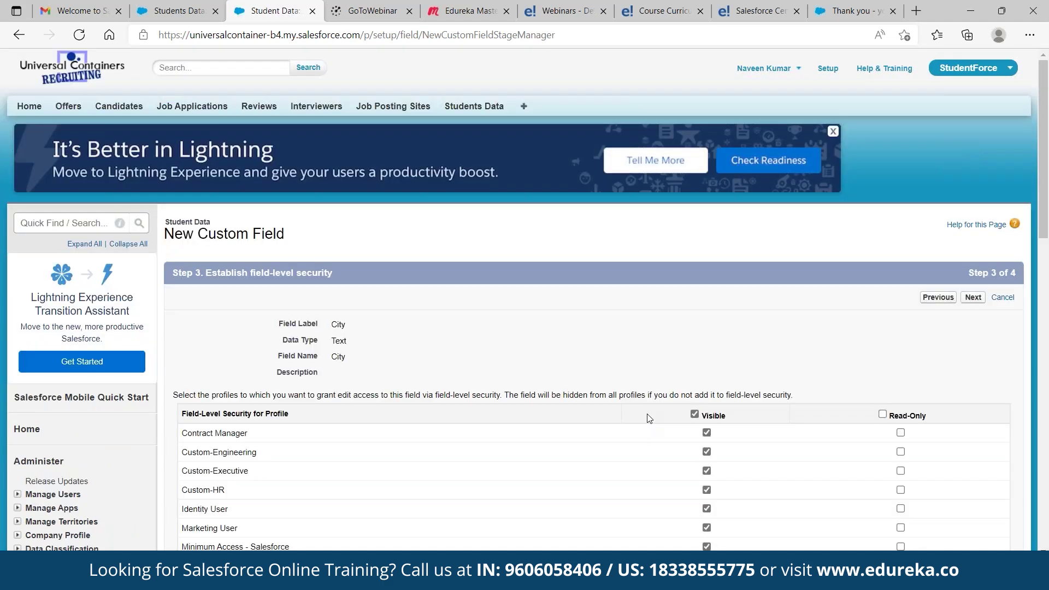
# Make City visible only to Custom-Engineering, Custom-Executive, Custom-HR and System Administrator
pyautogui.scroll(-5, 646, 417)
pyautogui.click(696, 186)
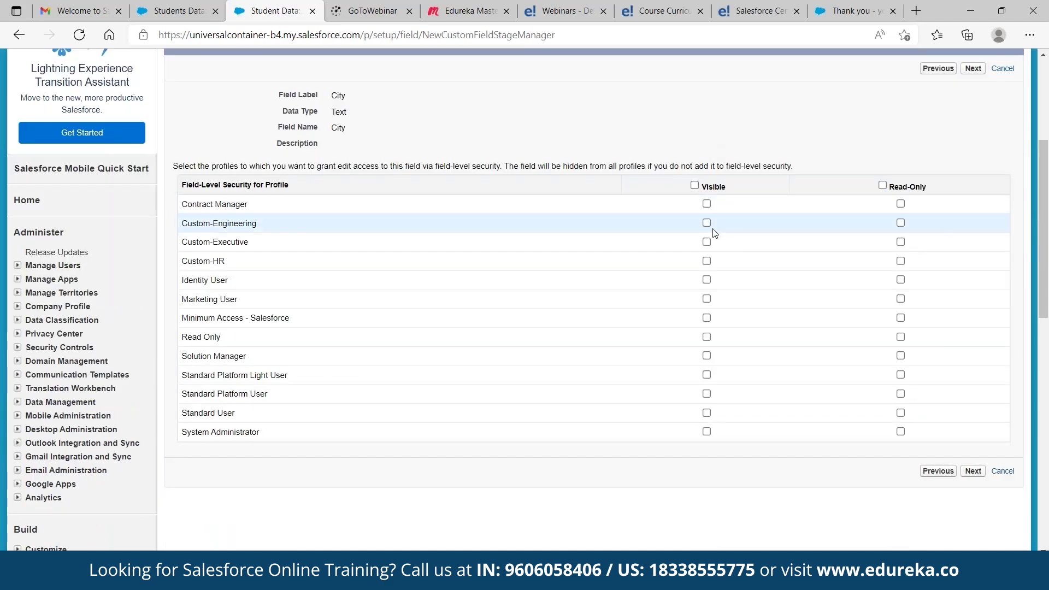
pyautogui.click(707, 224)
pyautogui.click(707, 242)
pyautogui.click(707, 261)
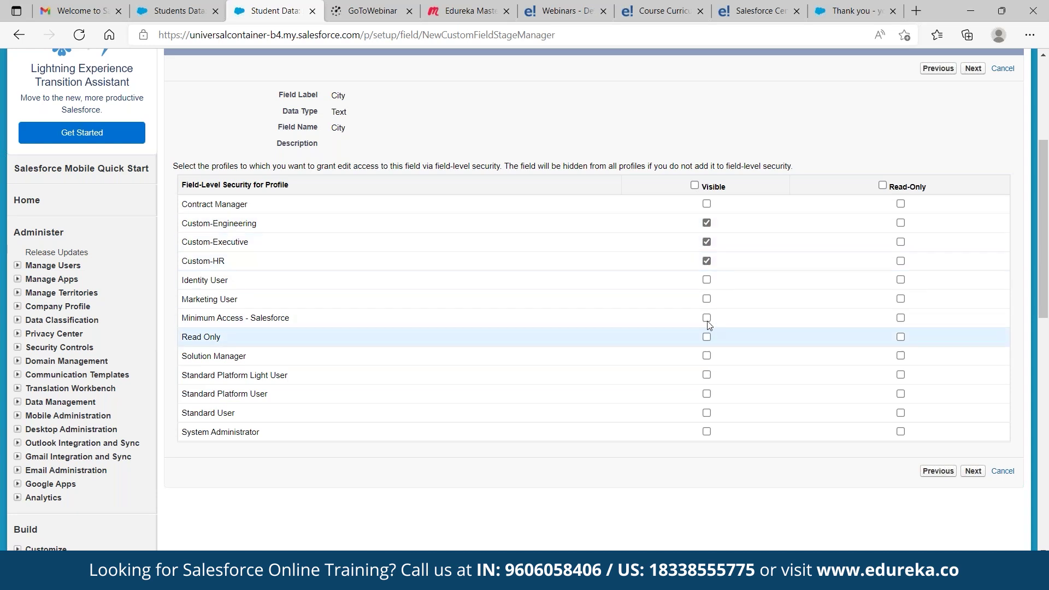
pyautogui.click(707, 432)
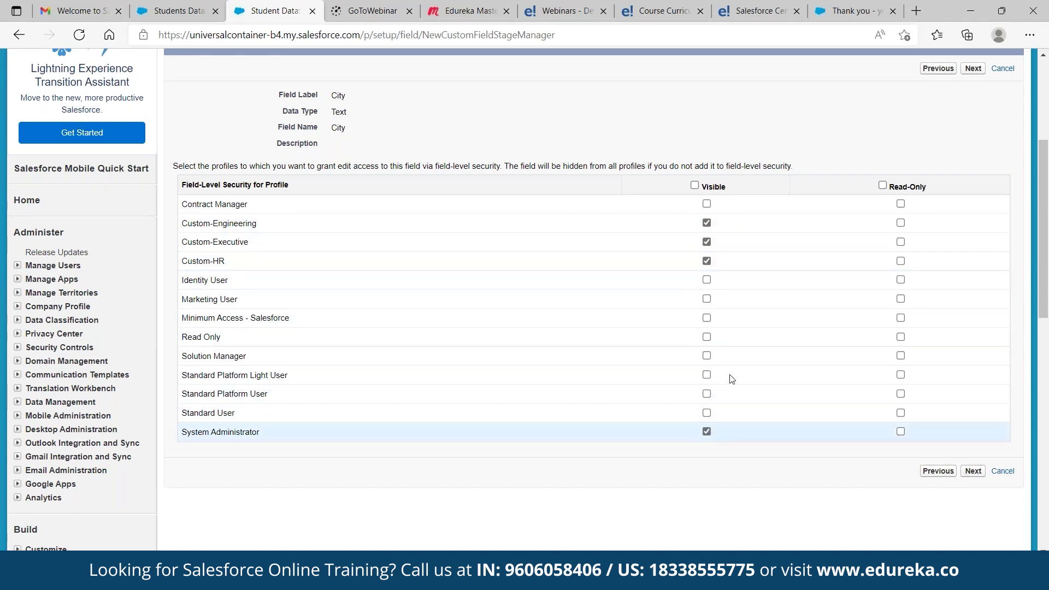
pyautogui.click(970, 73)
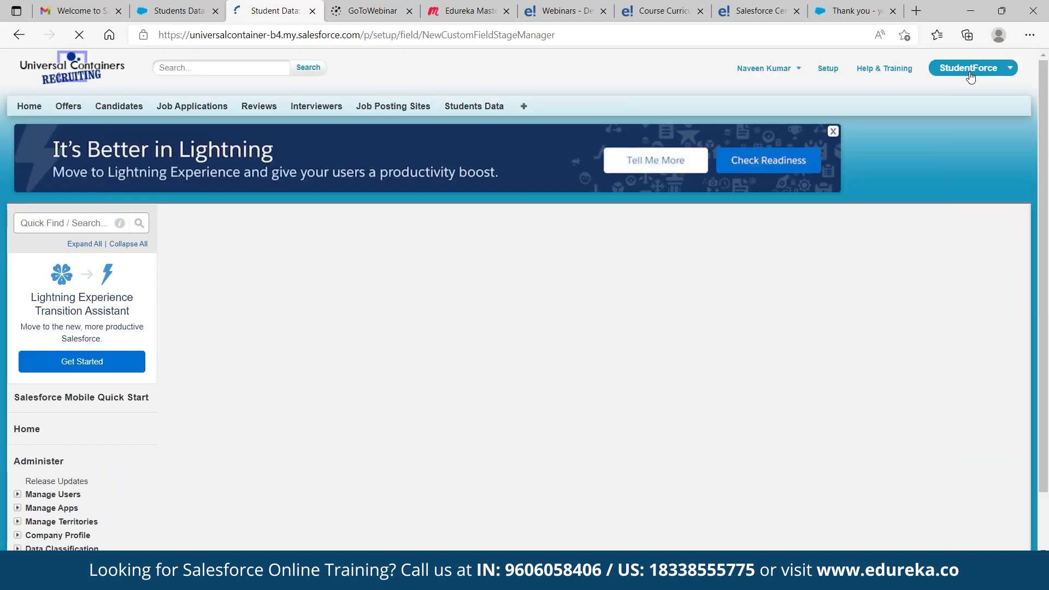
# Save City, then define a new Text field labelled Department with length 20
pyautogui.click(929, 298)
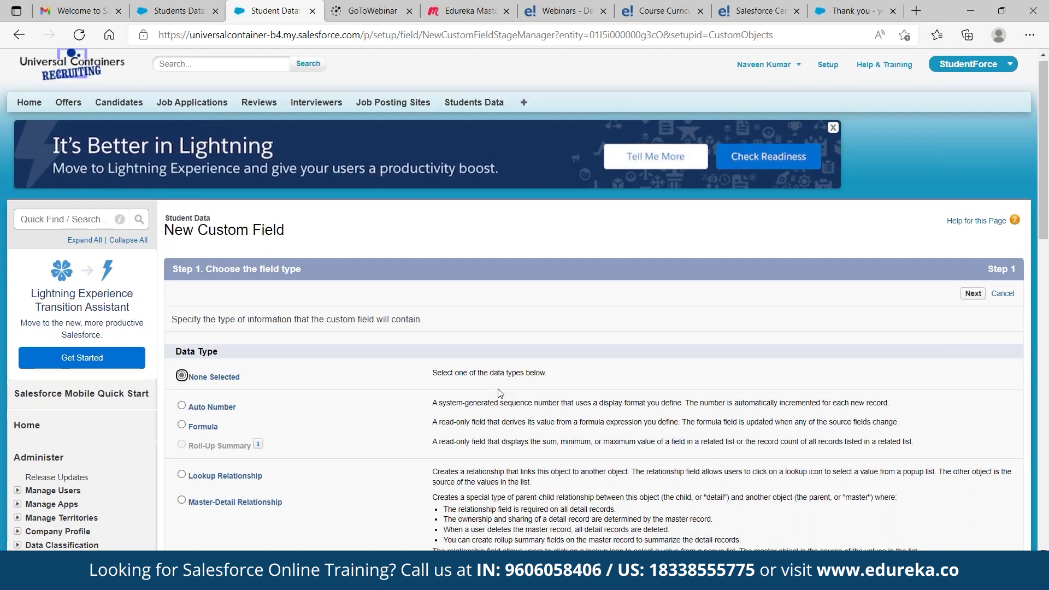
pyautogui.scroll(-8, 498, 393)
pyautogui.click(181, 377)
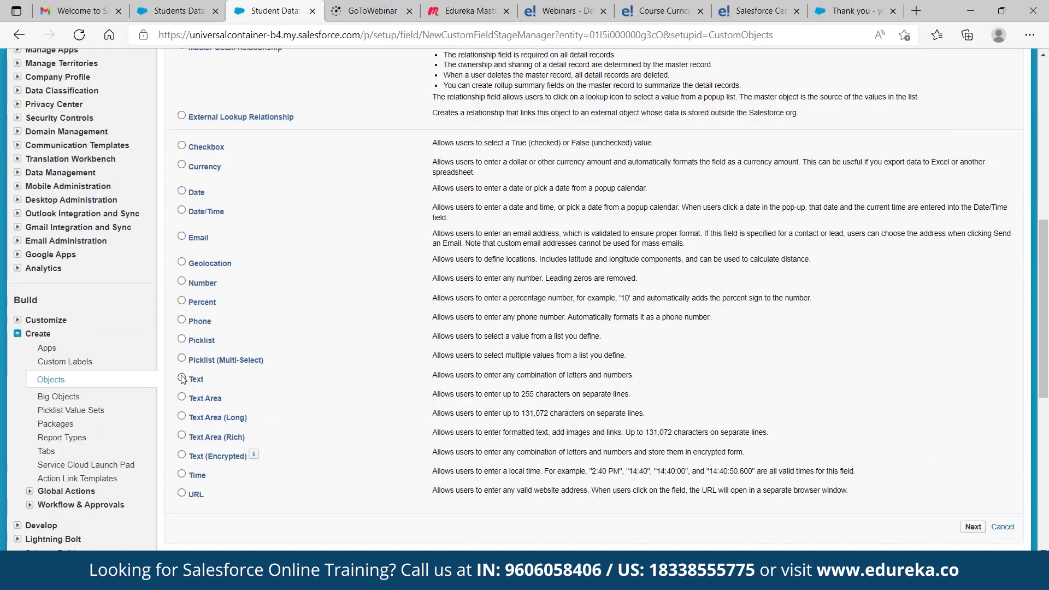
pyautogui.click(970, 528)
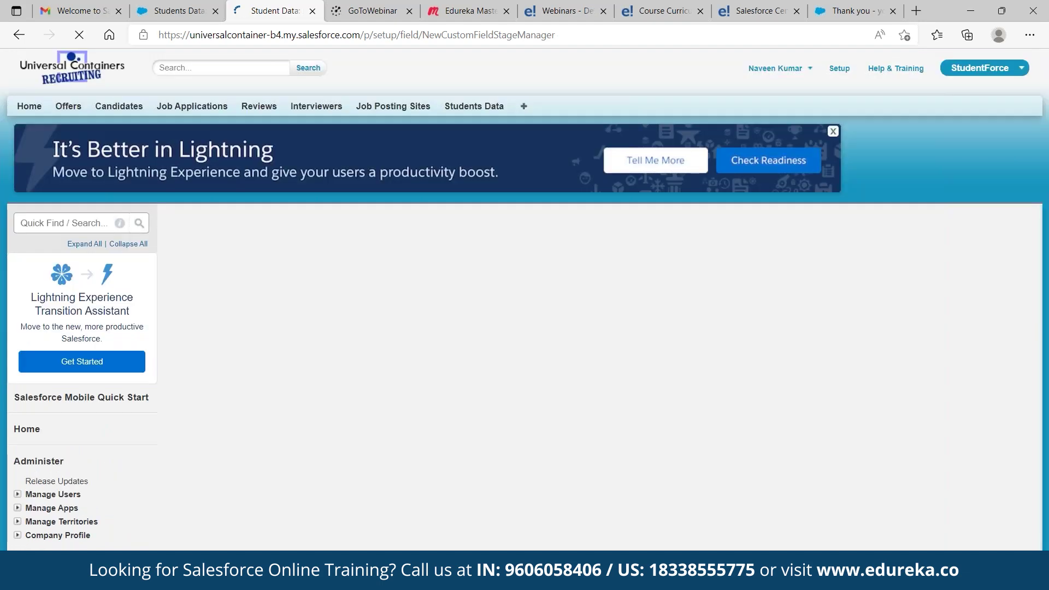
pyautogui.click(350, 325)
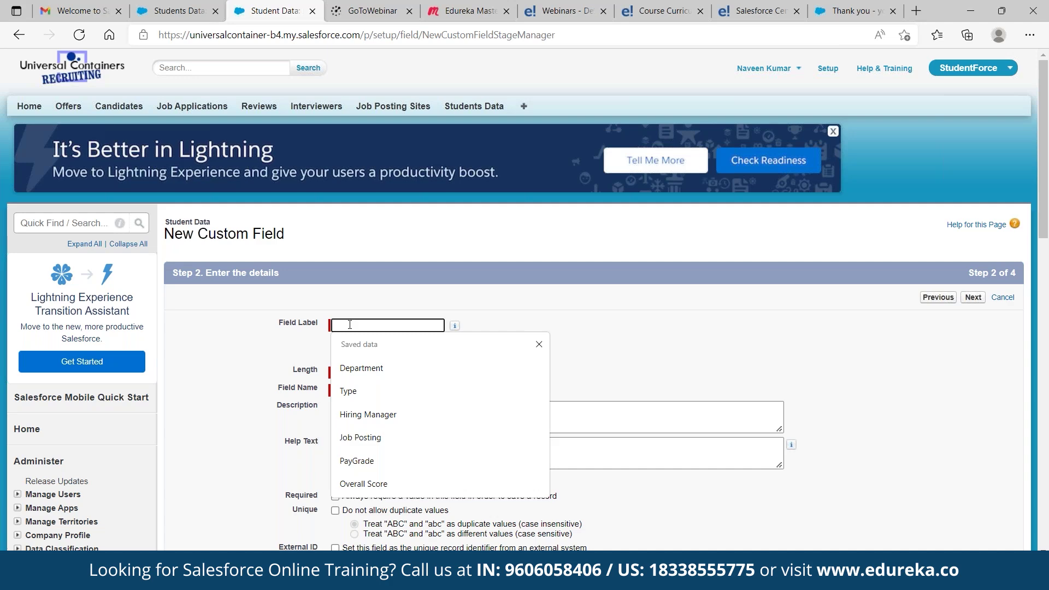
pyautogui.write('Depar')
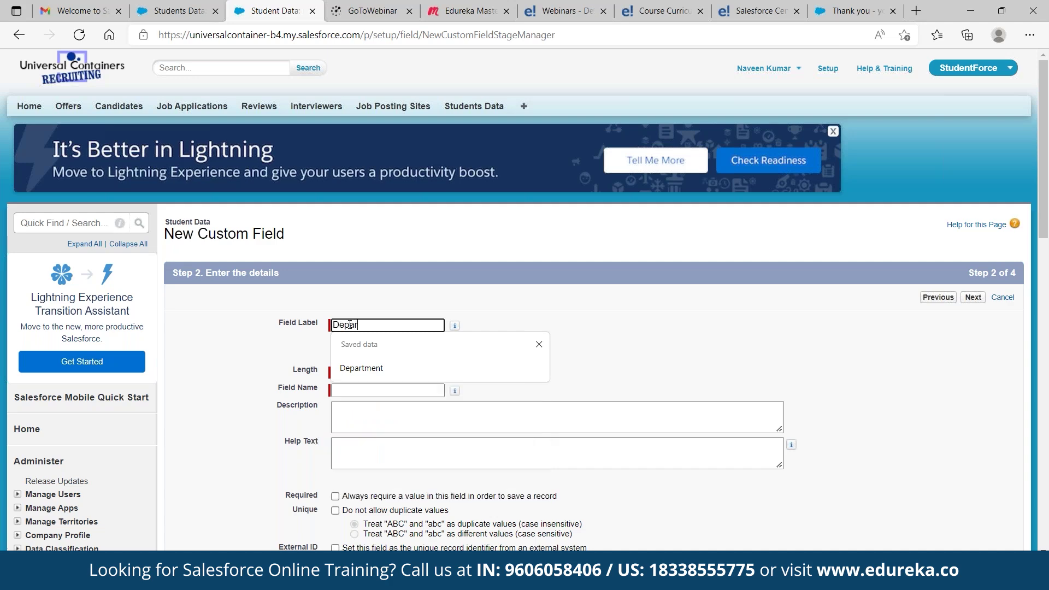
pyautogui.write('tment')
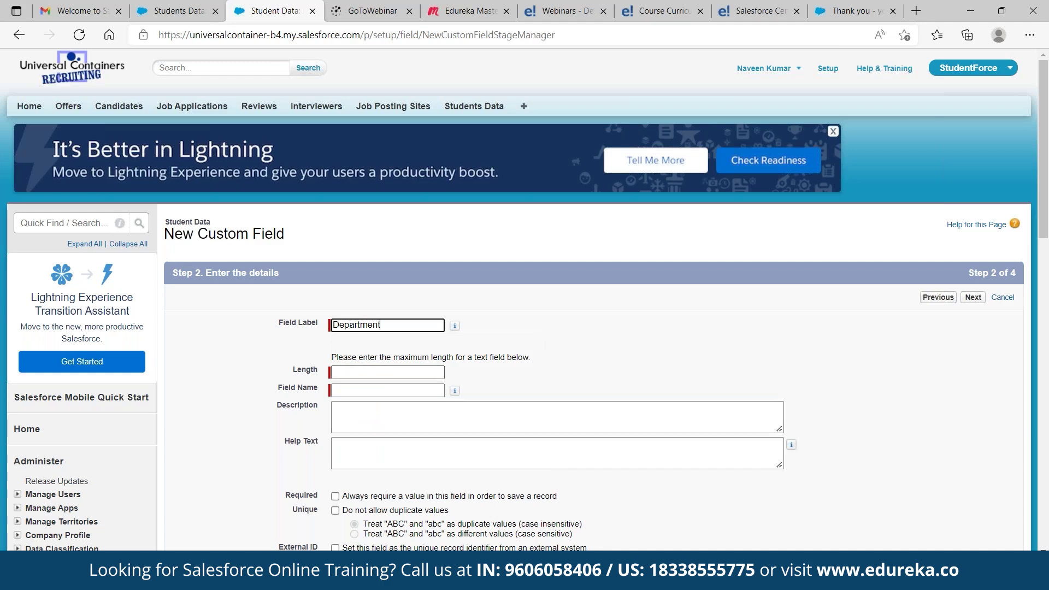
pyautogui.click(365, 374)
pyautogui.write('20')
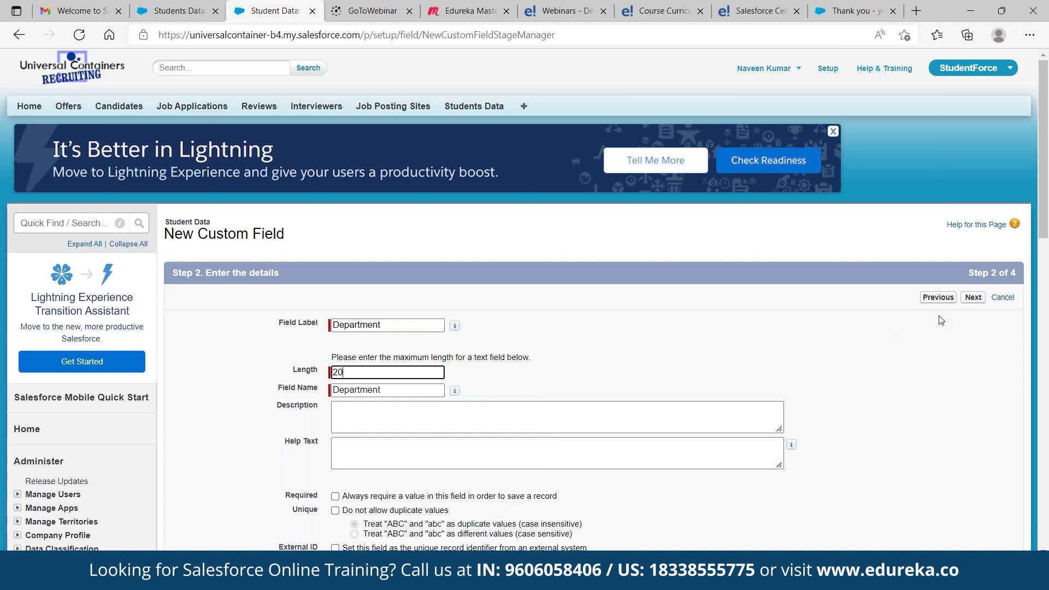
# Make Department visible to Custom-Executive, Custom-HR and System Administrator, then save it
pyautogui.click(973, 297)
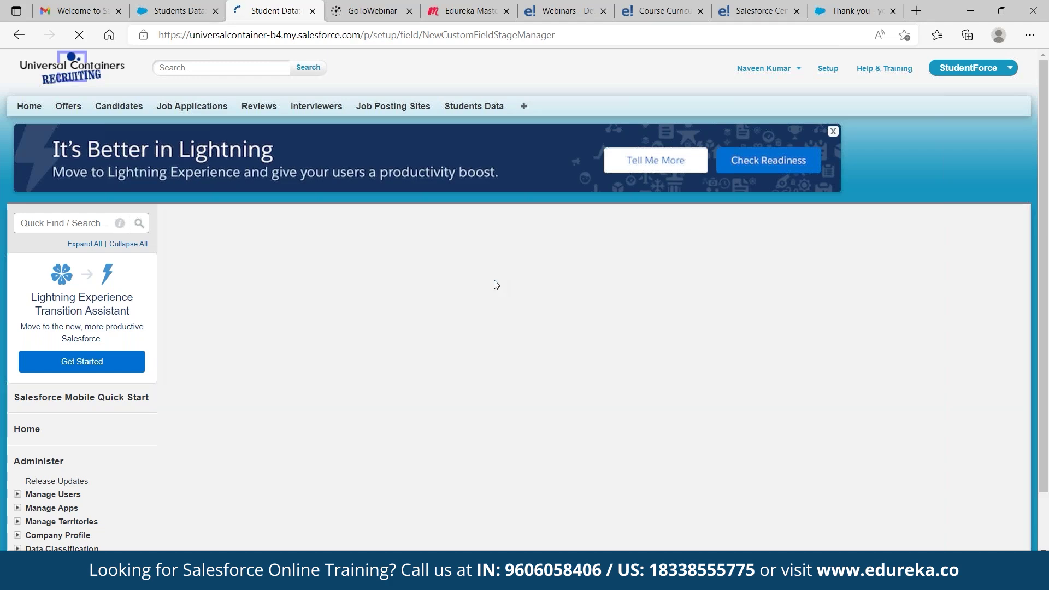
pyautogui.scroll(-3, 586, 312)
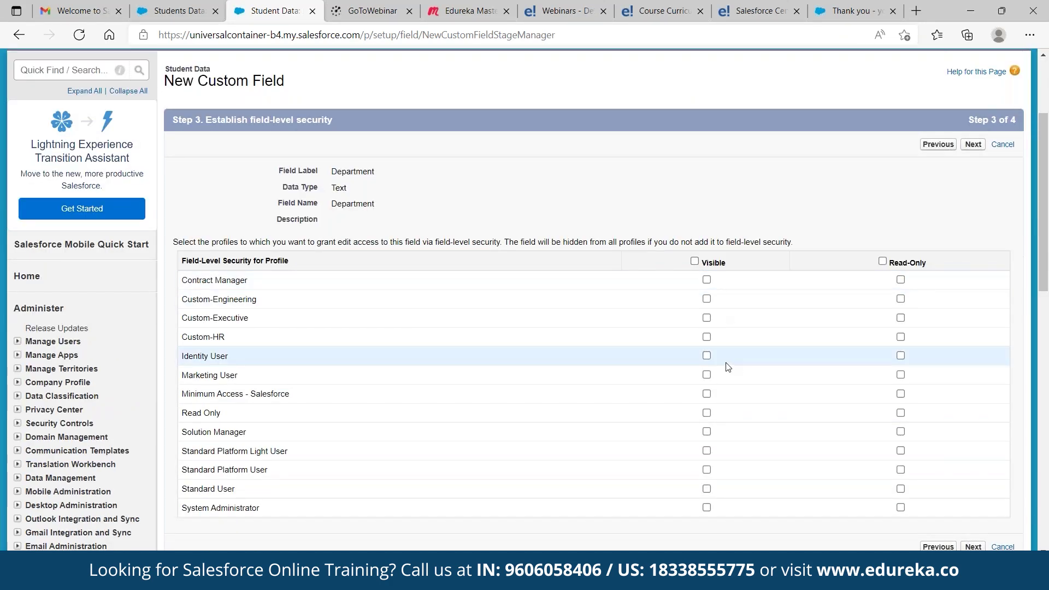
pyautogui.click(707, 318)
pyautogui.click(706, 337)
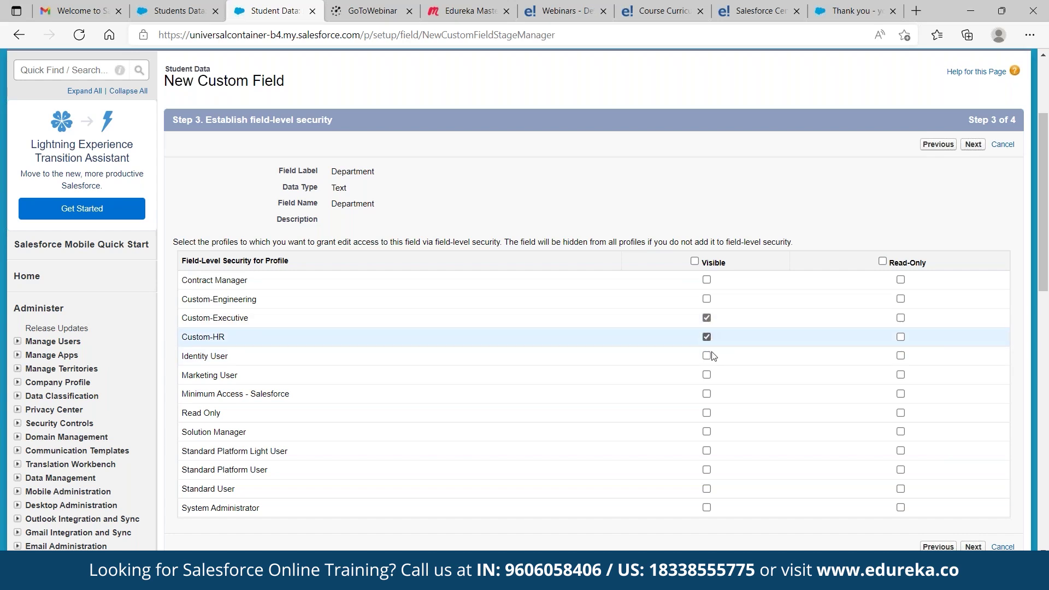
pyautogui.click(706, 507)
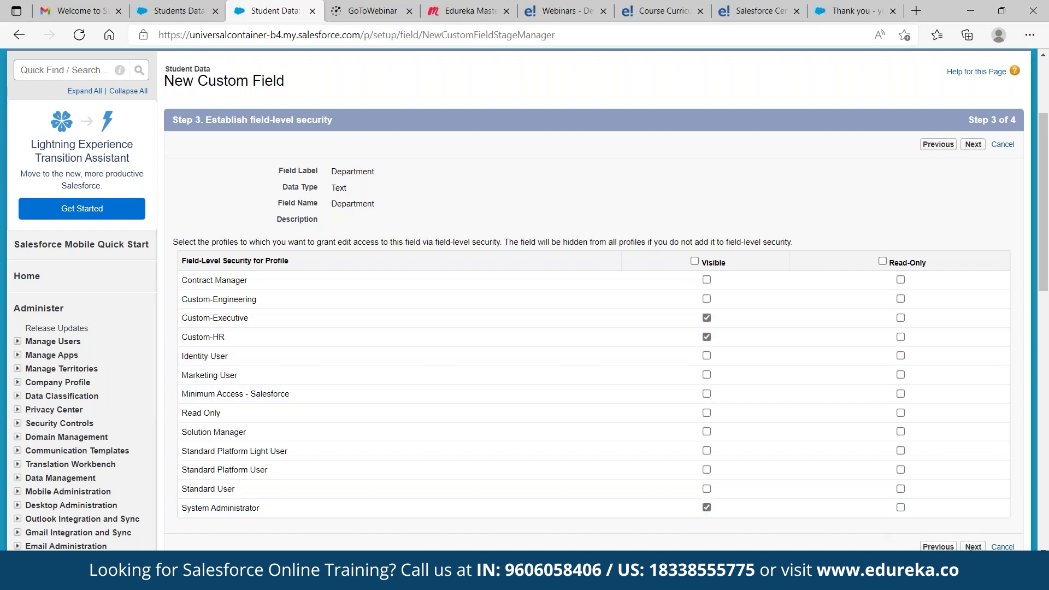
pyautogui.click(973, 546)
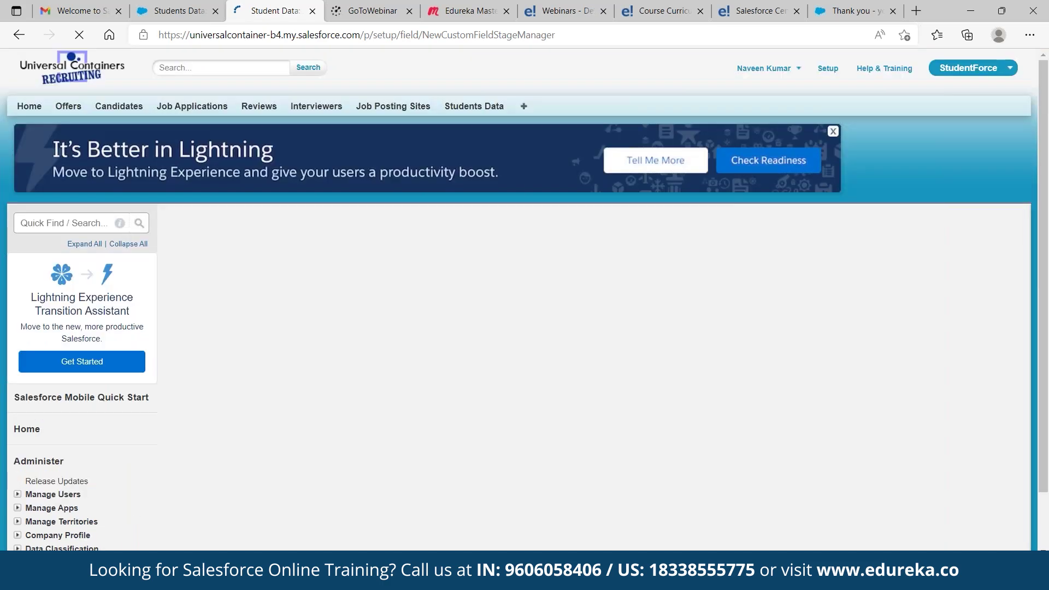
pyautogui.click(927, 298)
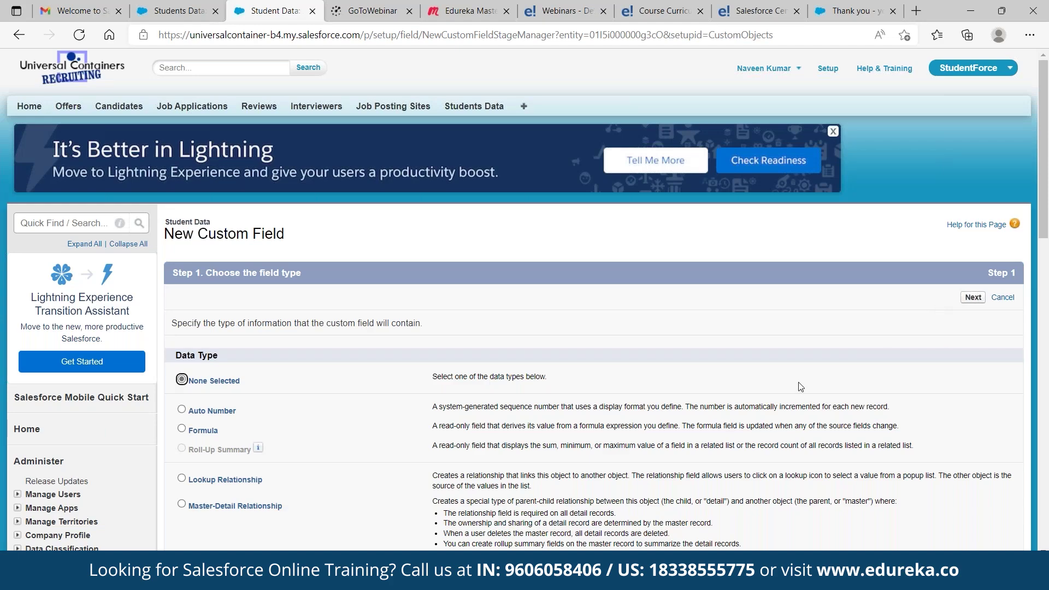
# Start a new Email-type field on Student Data labelled 'Email'
pyautogui.scroll(-8, 801, 387)
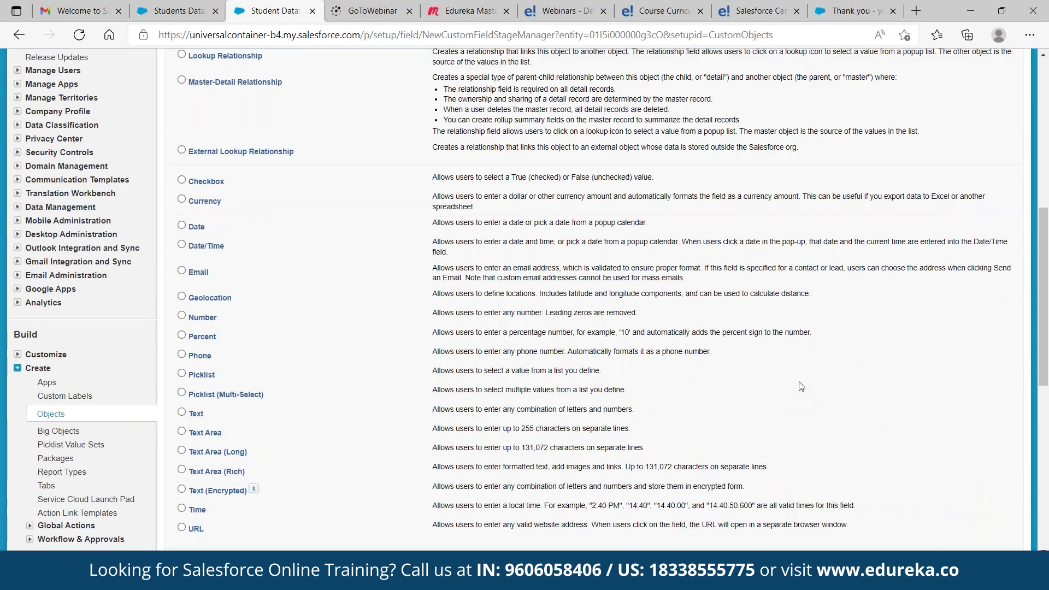
pyautogui.scroll(-2, 801, 387)
pyautogui.click(181, 160)
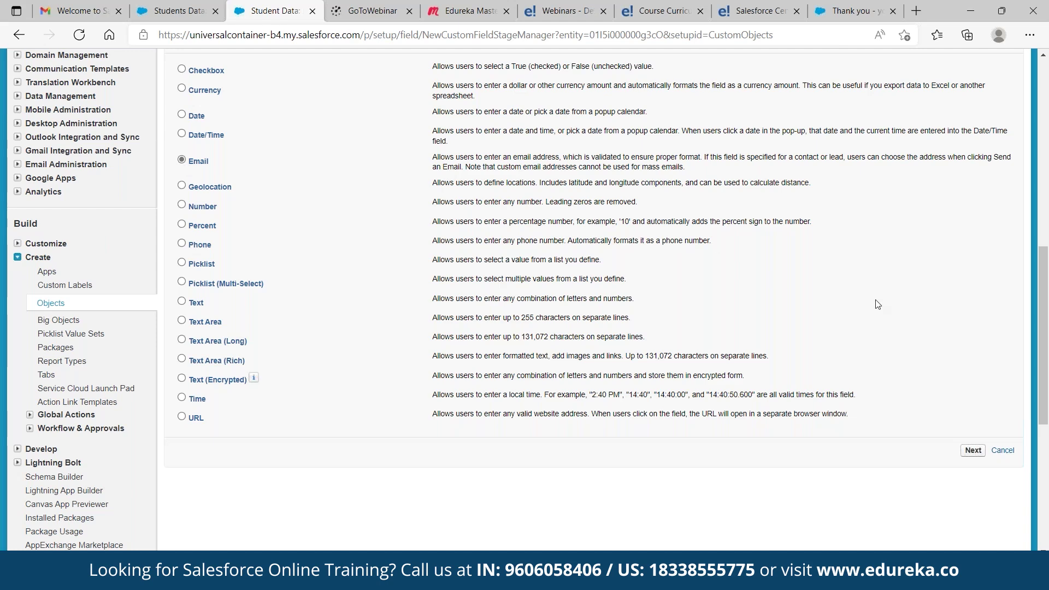
pyautogui.scroll(4, 877, 304)
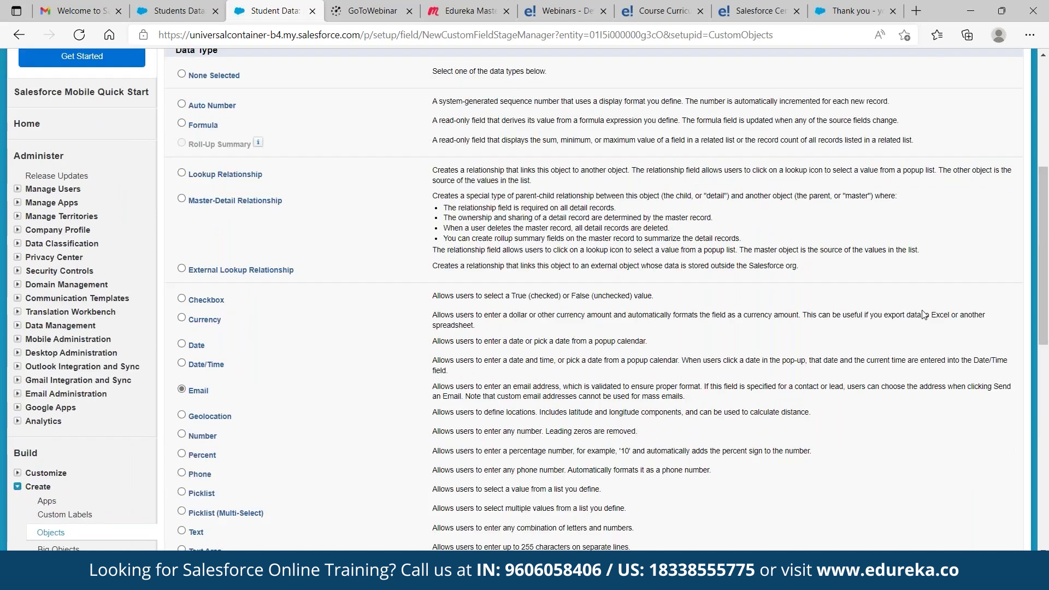
pyautogui.scroll(5, 923, 315)
pyautogui.click(973, 297)
pyautogui.click(387, 325)
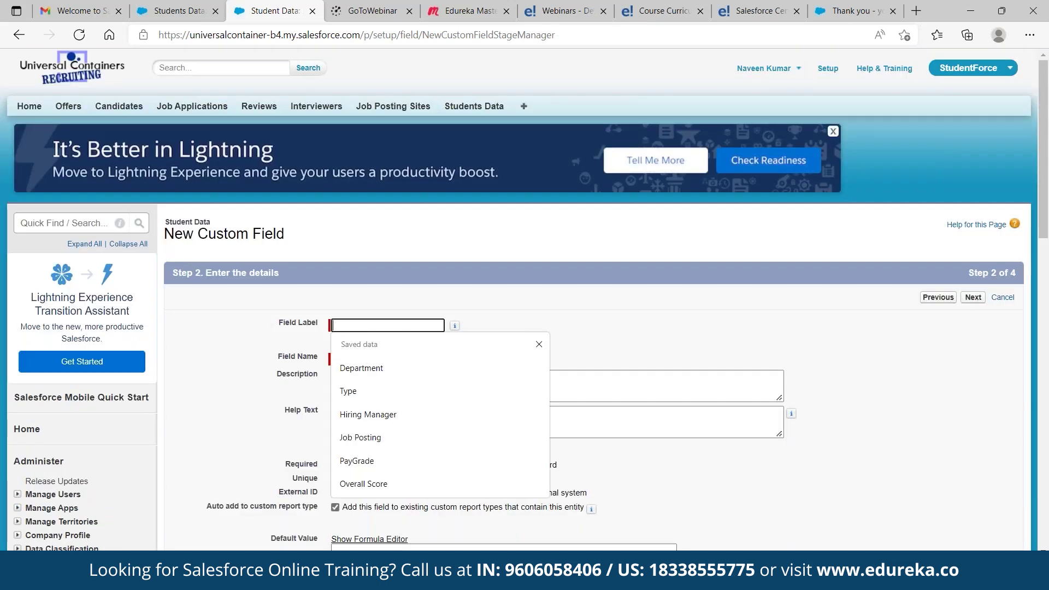
pyautogui.write('Email')
pyautogui.click(500, 322)
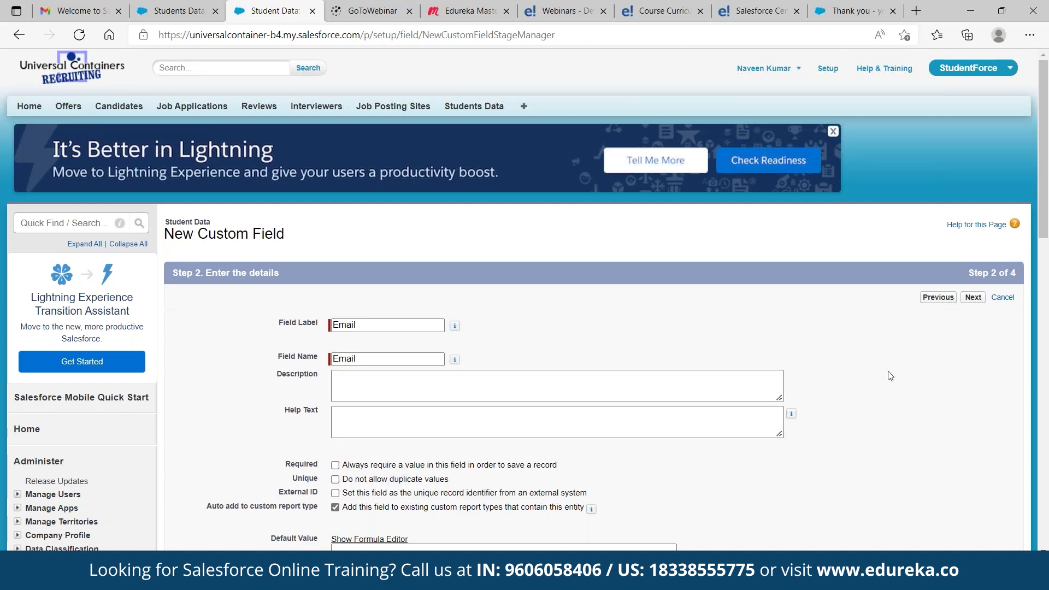
# Restrict Email field visibility to Custom-Executive, Custom-HR and System Administrator
pyautogui.click(971, 299)
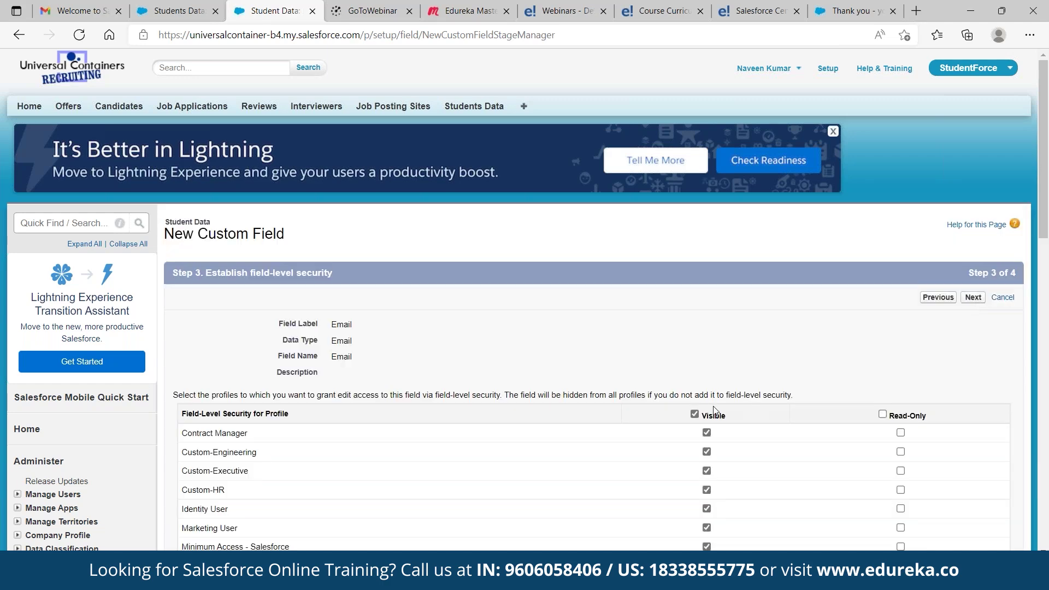
pyautogui.click(695, 413)
pyautogui.scroll(-2, 709, 407)
pyautogui.click(707, 396)
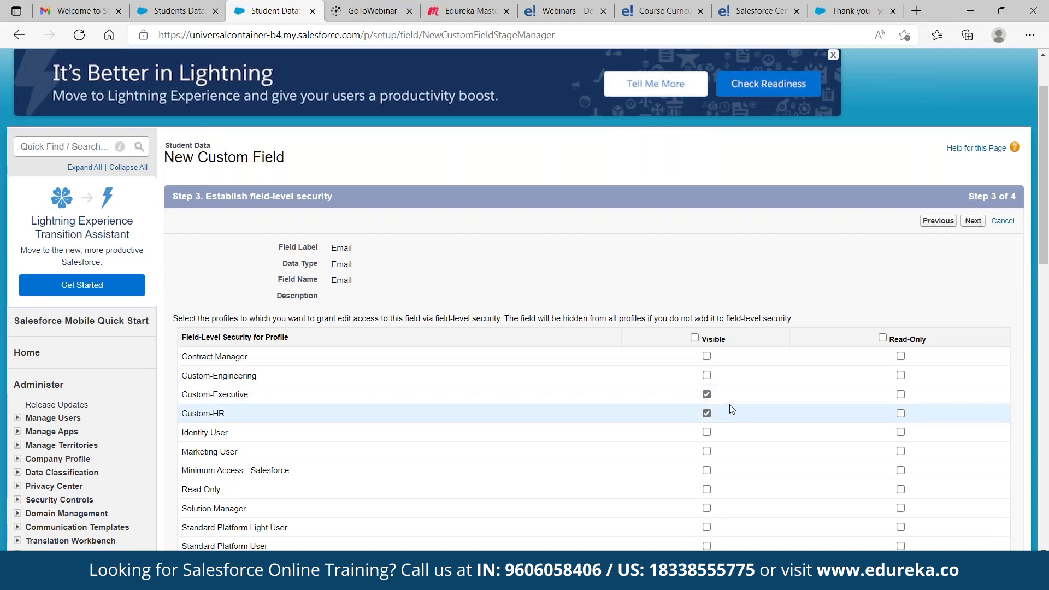
pyautogui.scroll(-3, 730, 408)
pyautogui.click(708, 432)
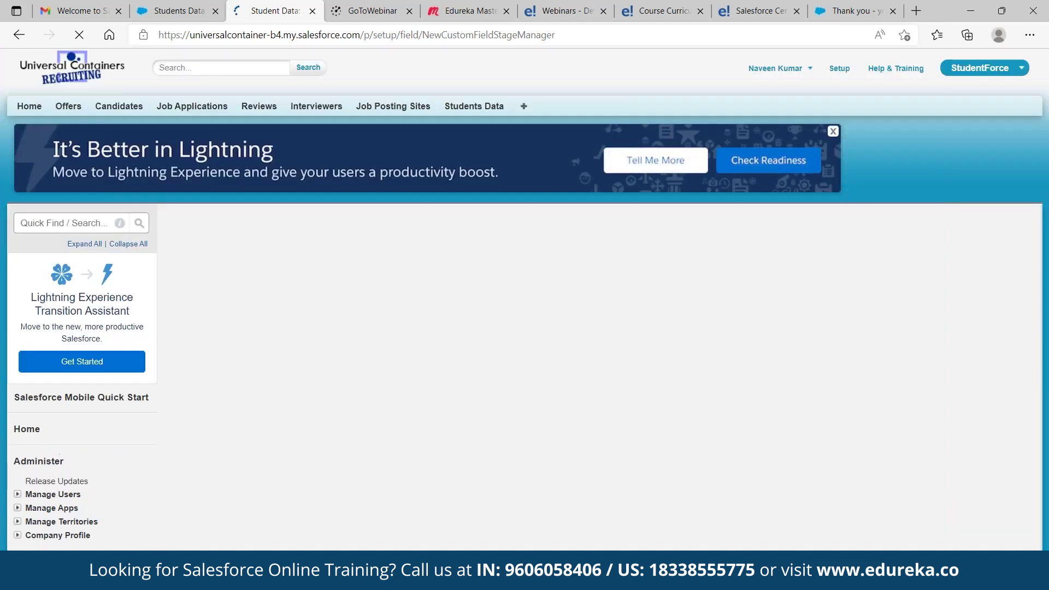
# Save the Email field and start a new Phone-type field labelled 'Phone'
pyautogui.click(914, 298)
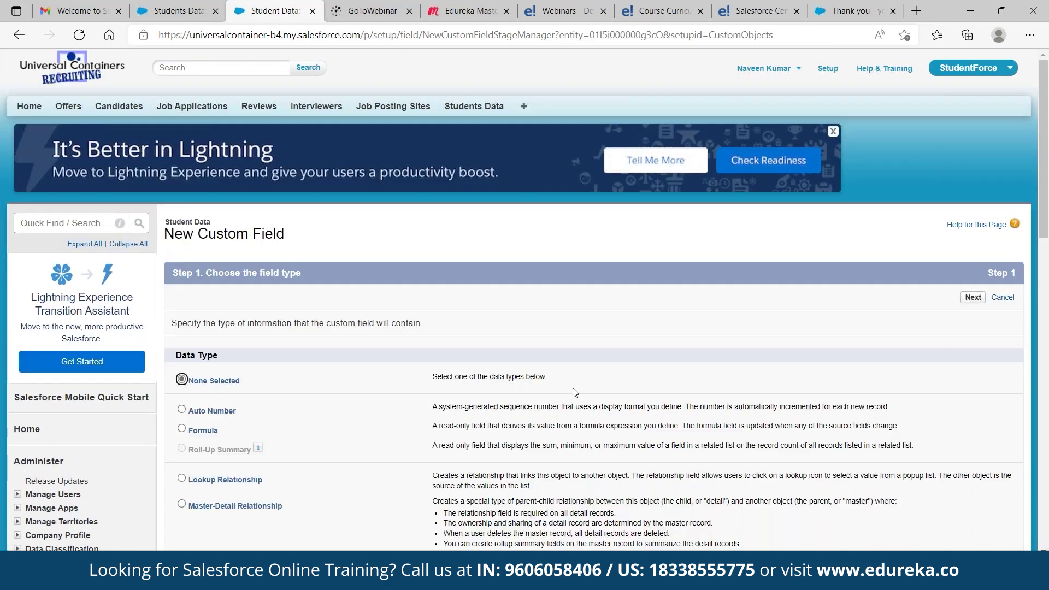
pyautogui.scroll(-2, 525, 406)
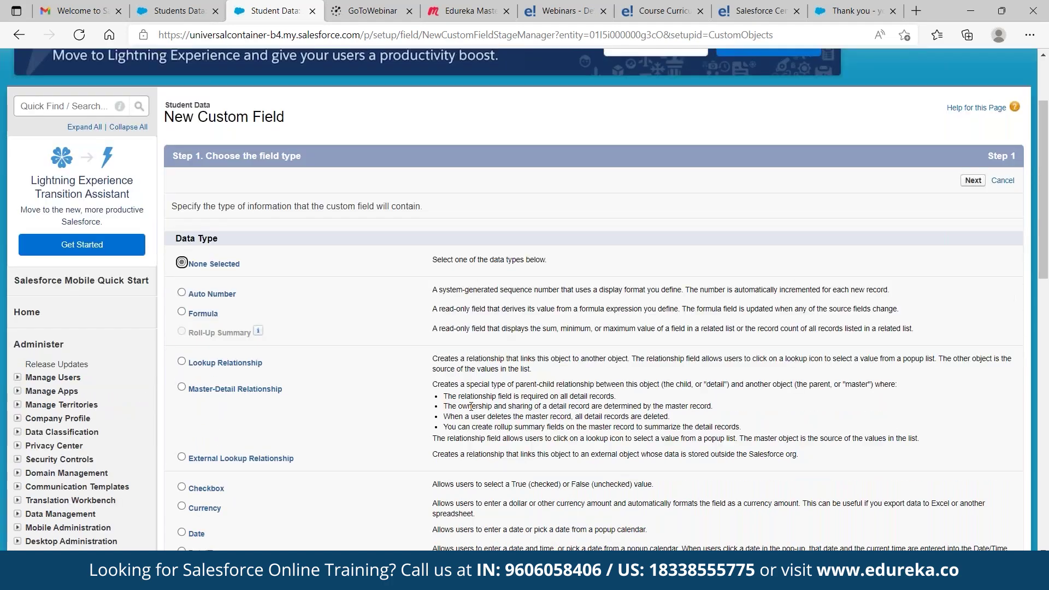
pyautogui.scroll(-5, 471, 406)
pyautogui.click(181, 396)
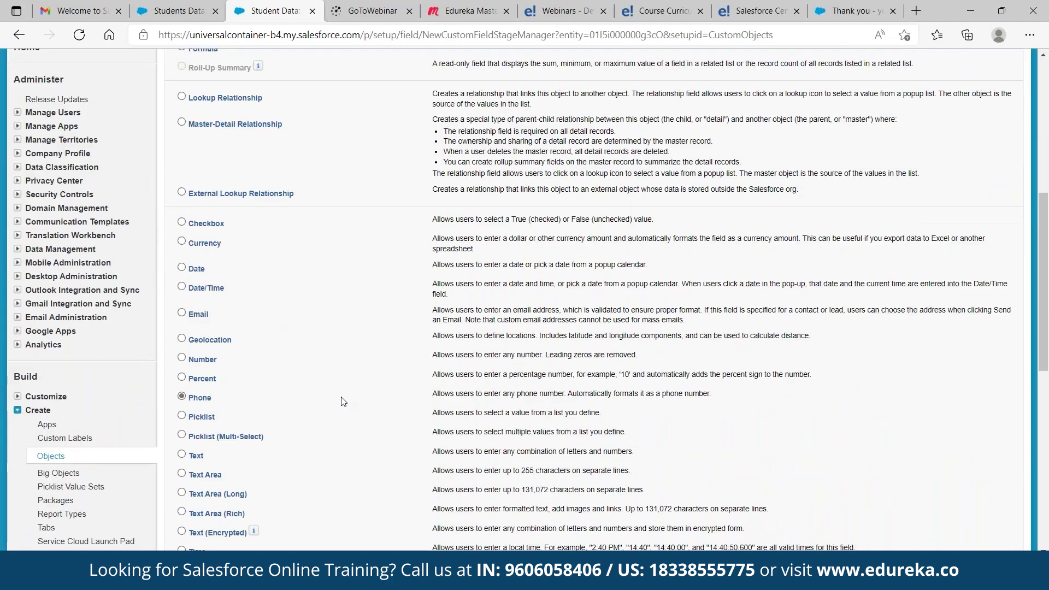
pyautogui.scroll(1, 343, 402)
pyautogui.scroll(6, 343, 402)
pyautogui.click(973, 297)
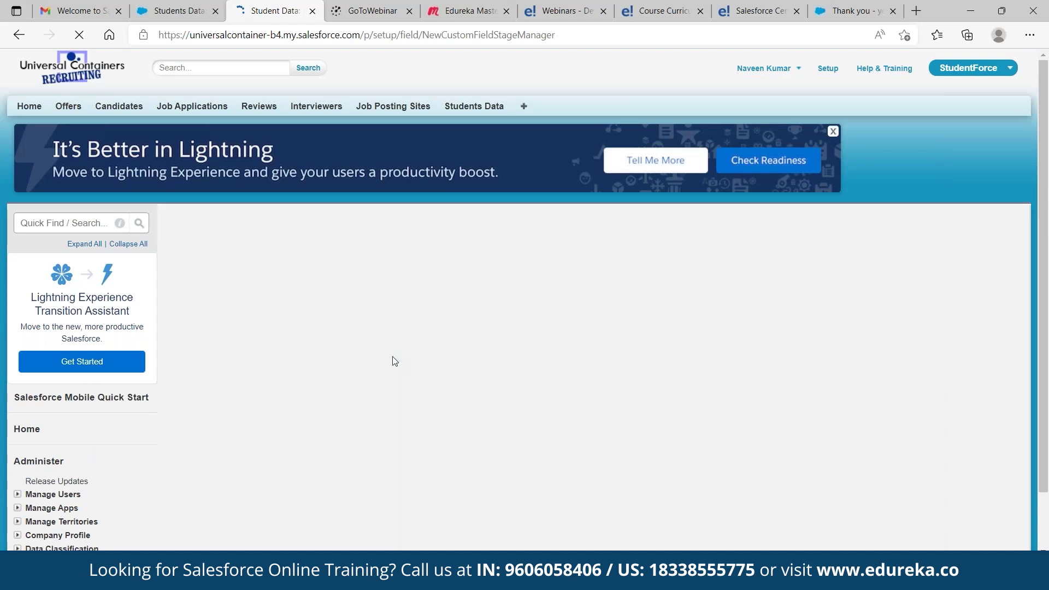
pyautogui.click(369, 325)
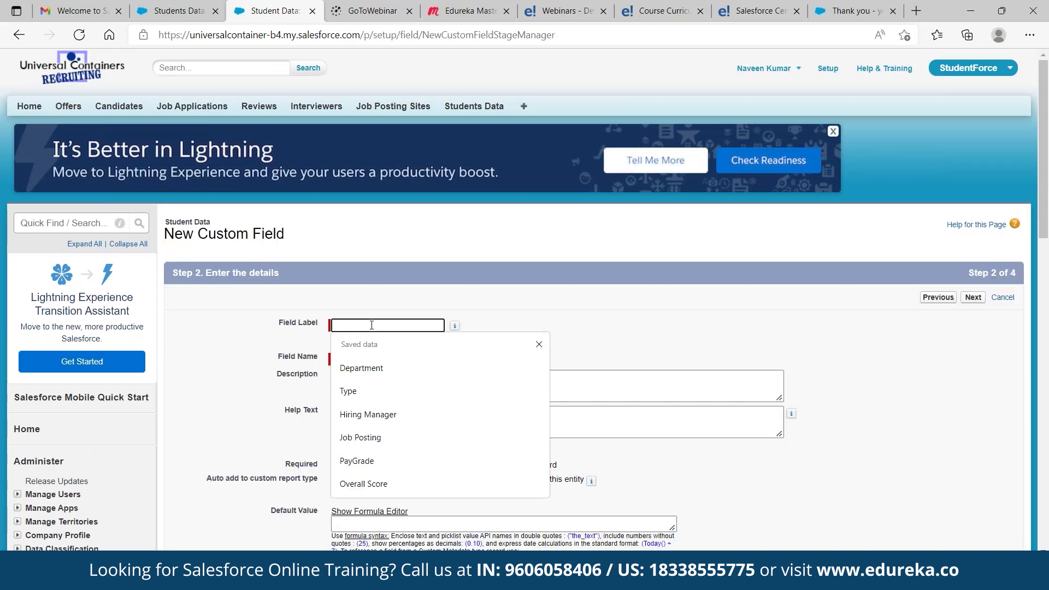
pyautogui.write('Phone')
pyautogui.press('Tab')
# Make Phone visible only to Custom-Executive, Custom-HR and System Administrator, keep the Student Data Layout, and save
pyautogui.scroll(-2, 542, 393)
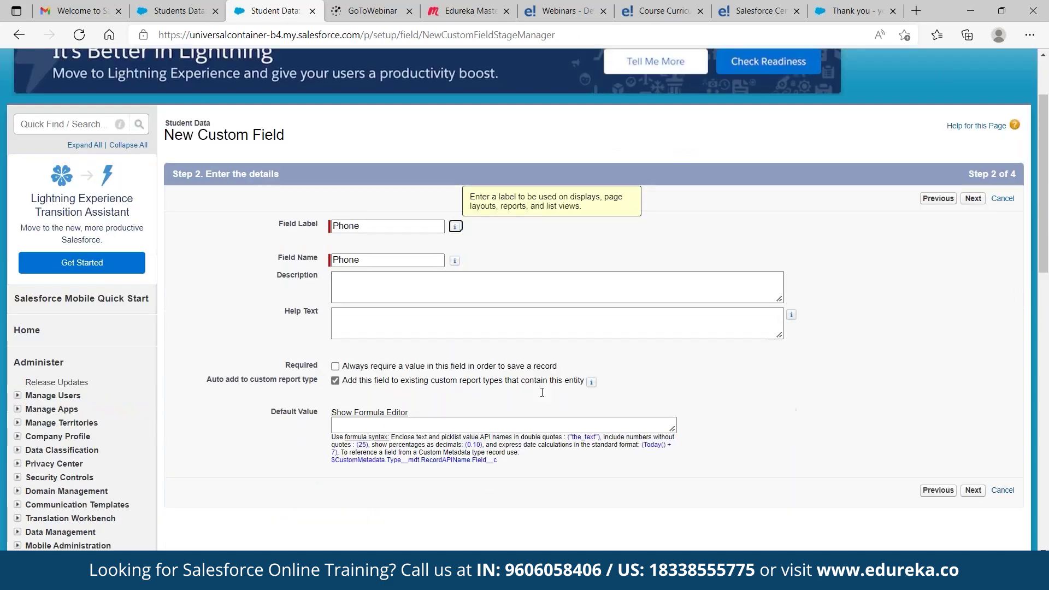
pyautogui.scroll(-2, 542, 392)
pyautogui.click(973, 69)
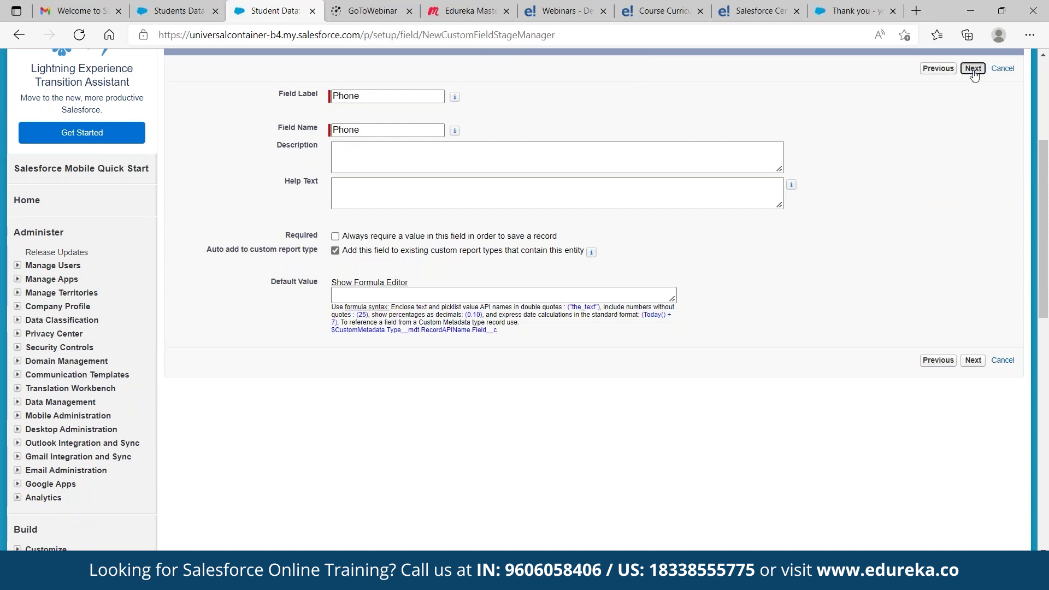
pyautogui.click(974, 70)
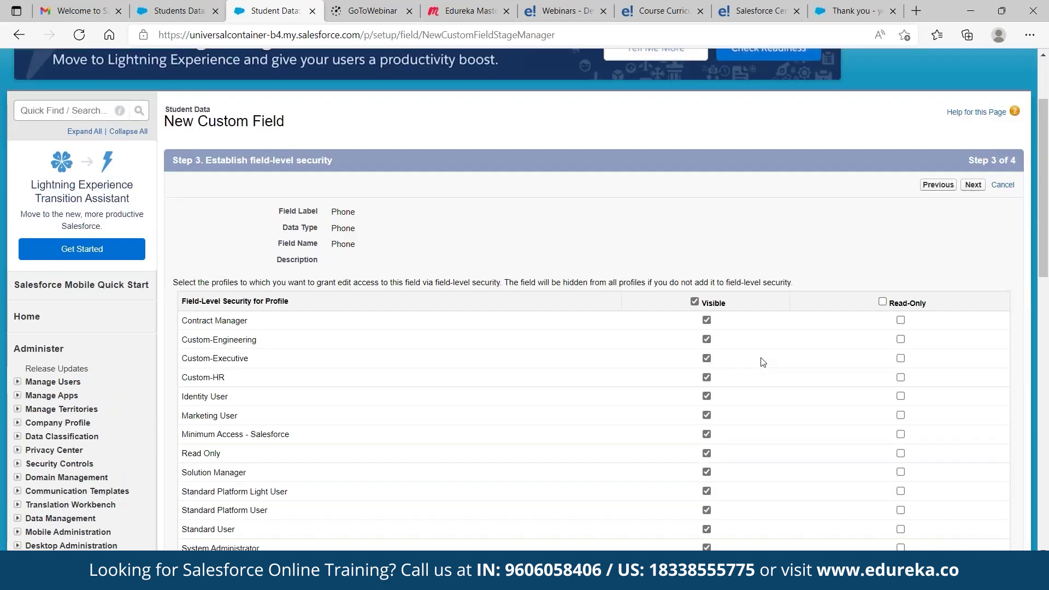
pyautogui.scroll(-2, 764, 363)
pyautogui.click(694, 185)
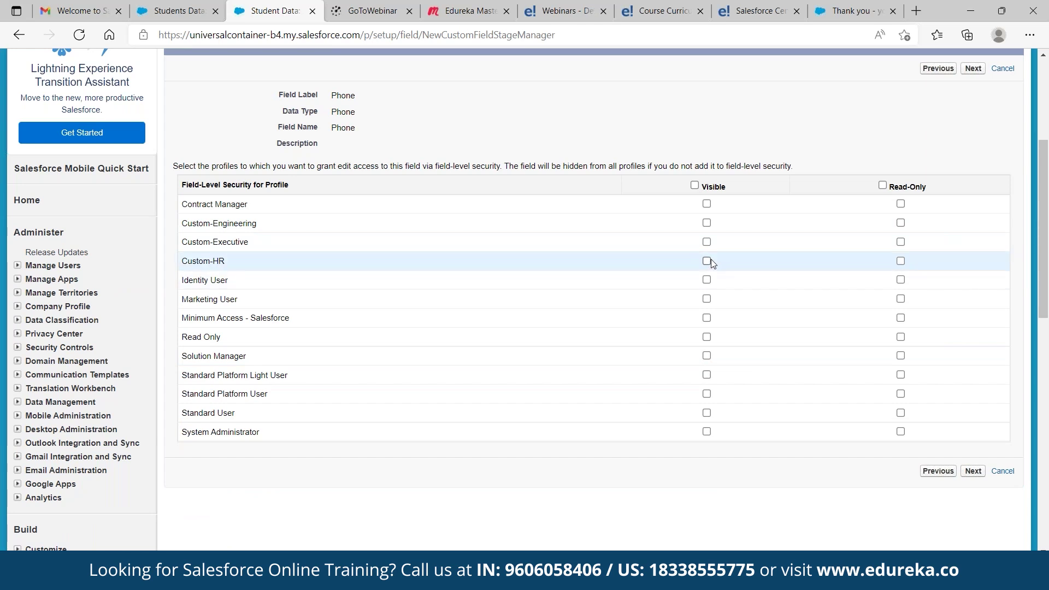
pyautogui.click(707, 242)
pyautogui.click(707, 261)
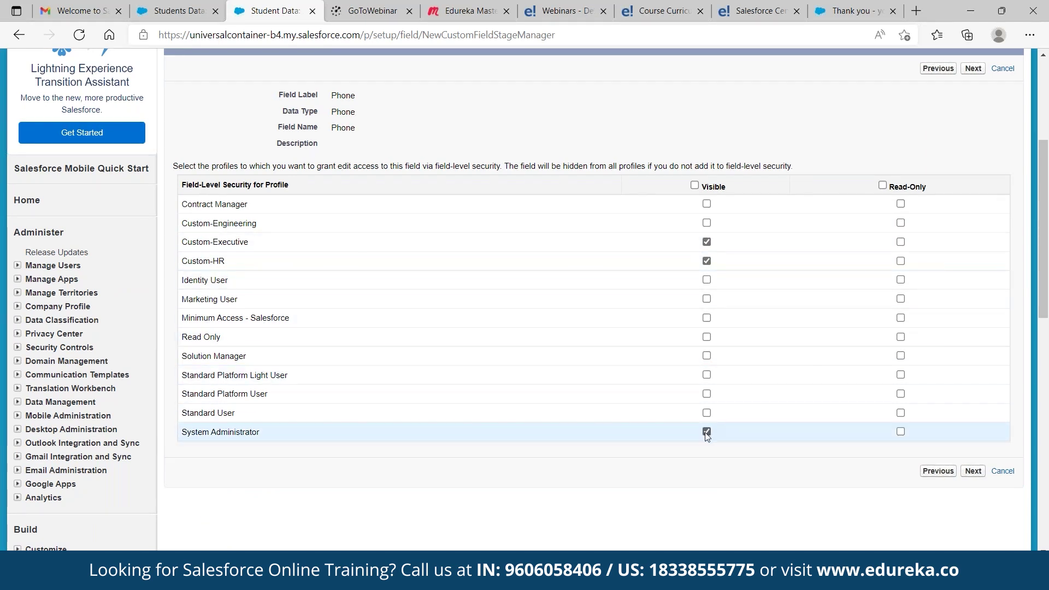
pyautogui.click(971, 473)
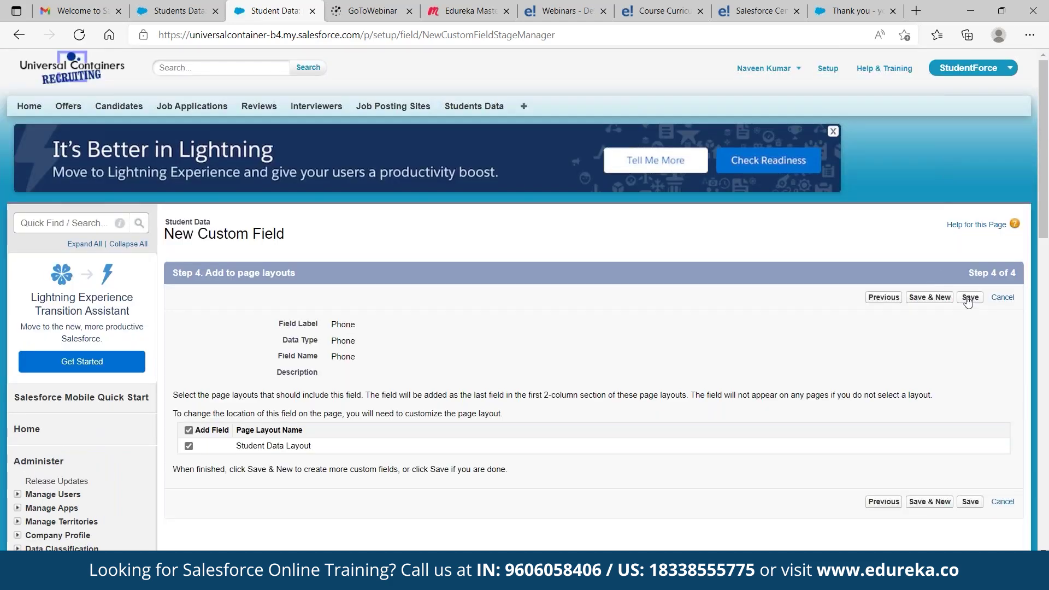
pyautogui.click(968, 298)
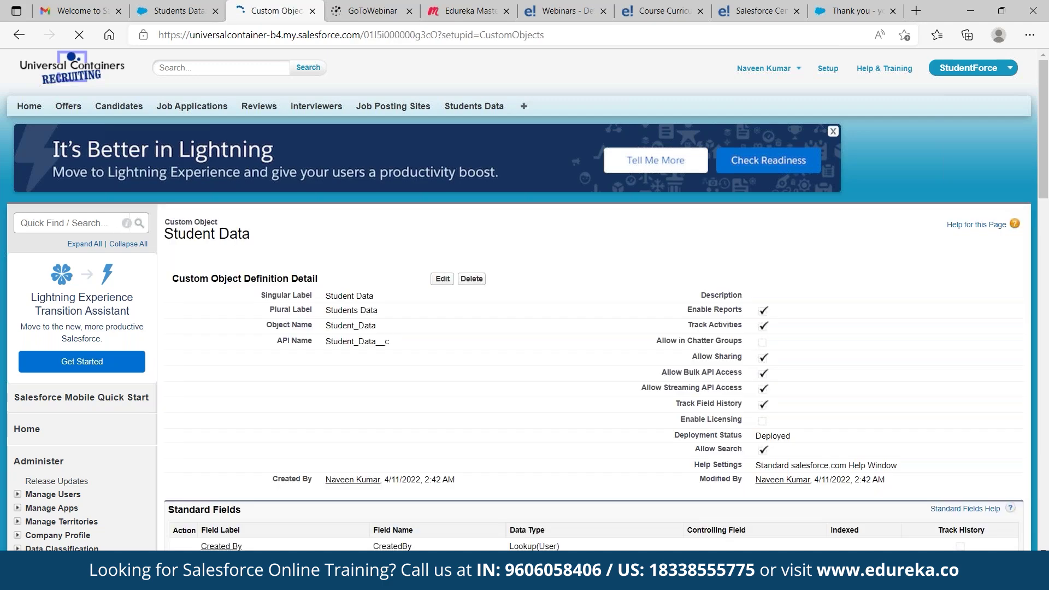
# Start a new Student Data record and autofill the student's name, email and phone
pyautogui.click(465, 107)
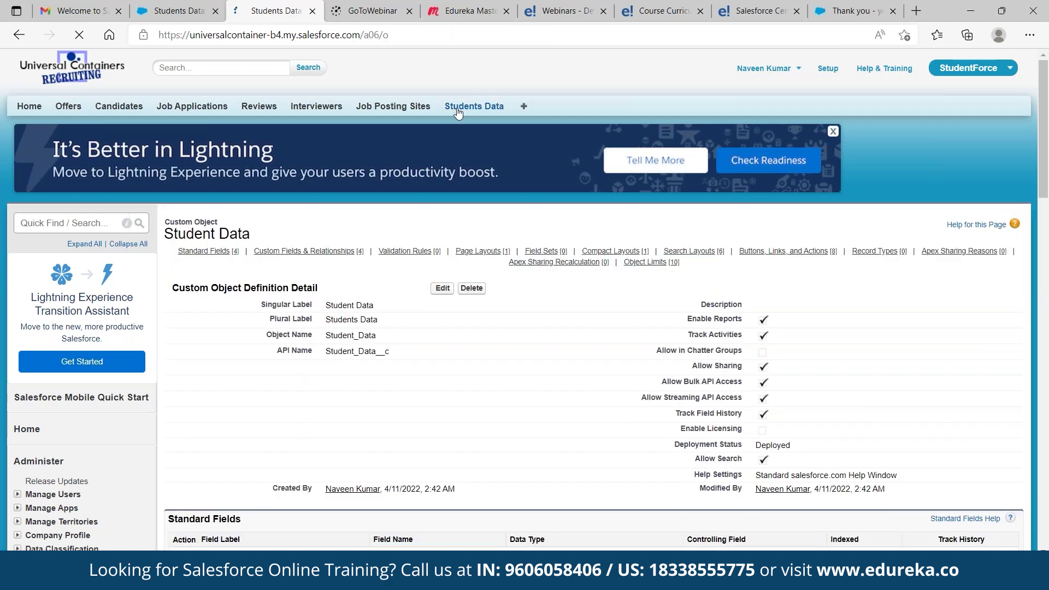
pyautogui.click(443, 210)
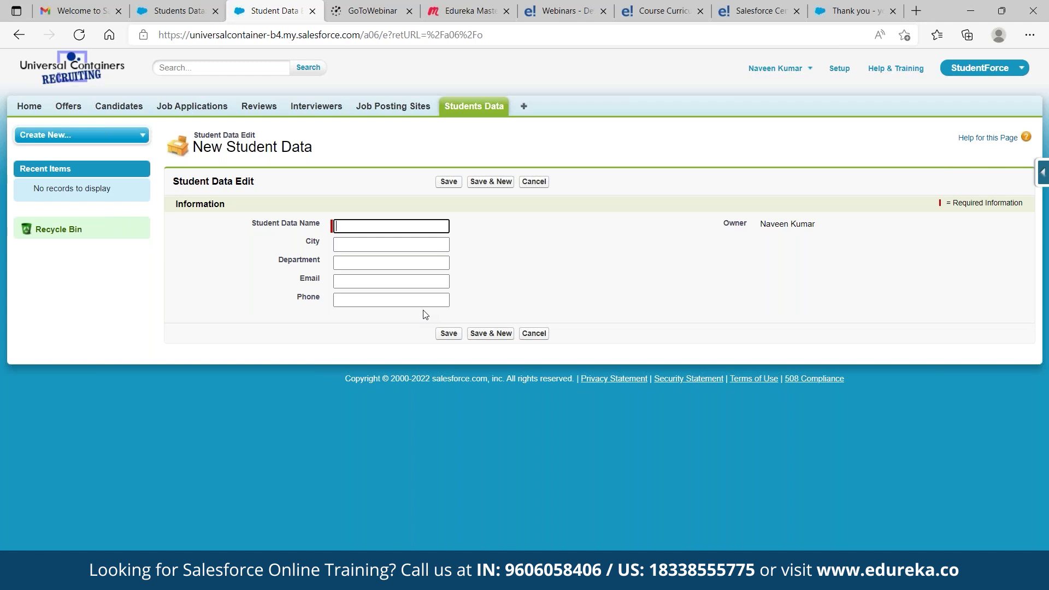
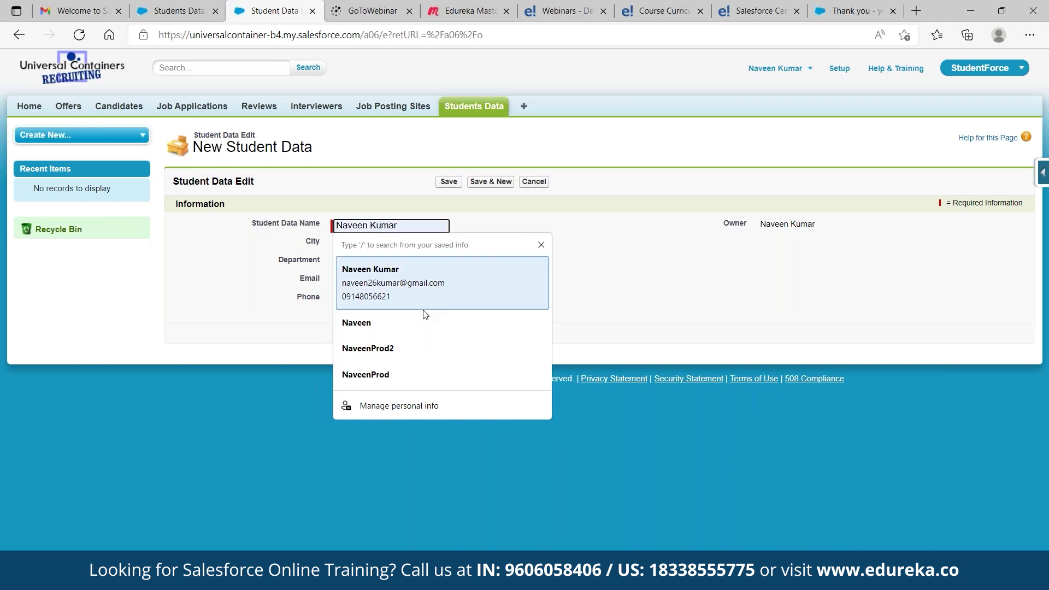
pyautogui.click(425, 309)
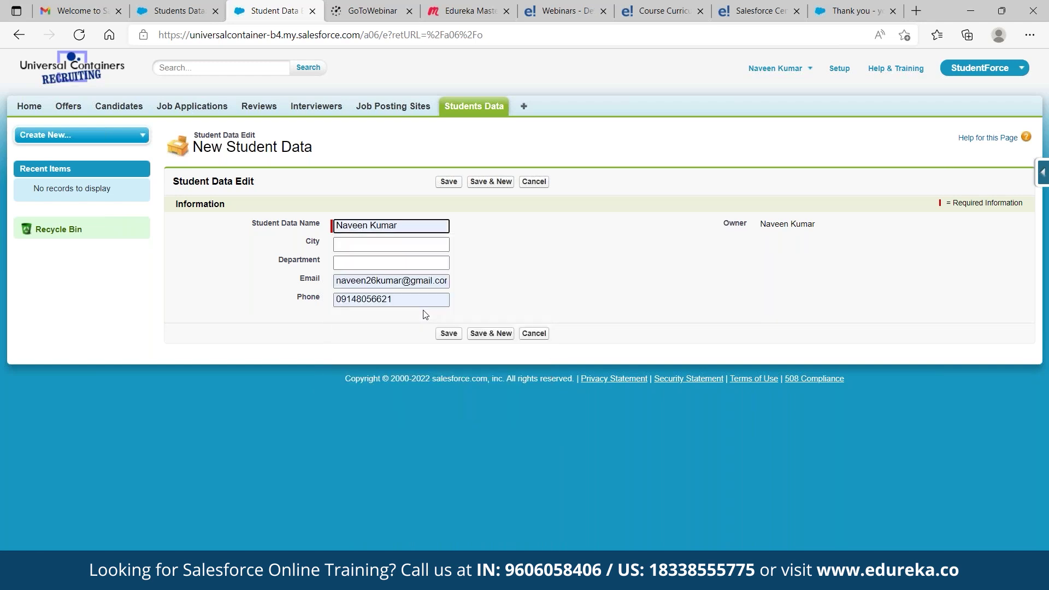
# Enter City 'Bangalore' and Department 'Engineering', then save the record
pyautogui.click(364, 247)
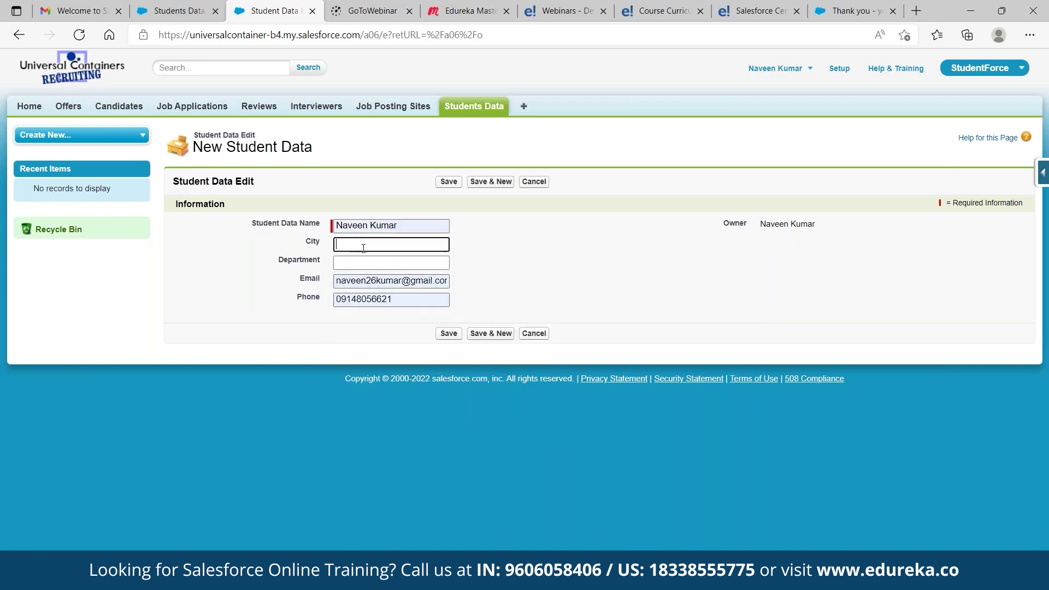
pyautogui.write('Bangalore')
pyautogui.click(360, 263)
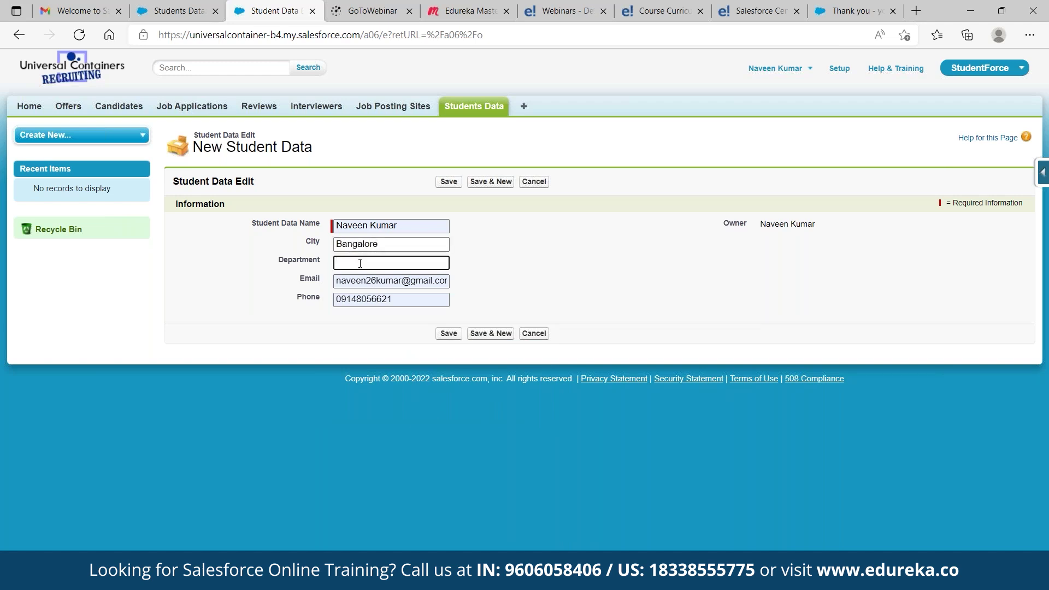
pyautogui.write('SOf')
pyautogui.write('Engi')
pyautogui.write('ring')
pyautogui.click(449, 183)
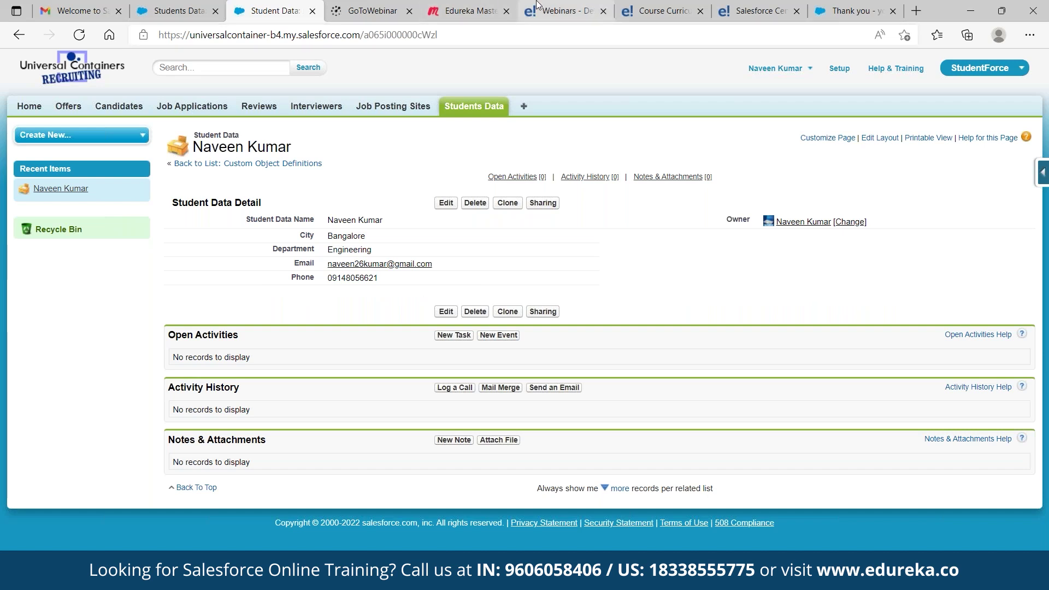
# Find 'Profiles' in Setup Quick Find and browse the list of 16 profiles
pyautogui.click(839, 69)
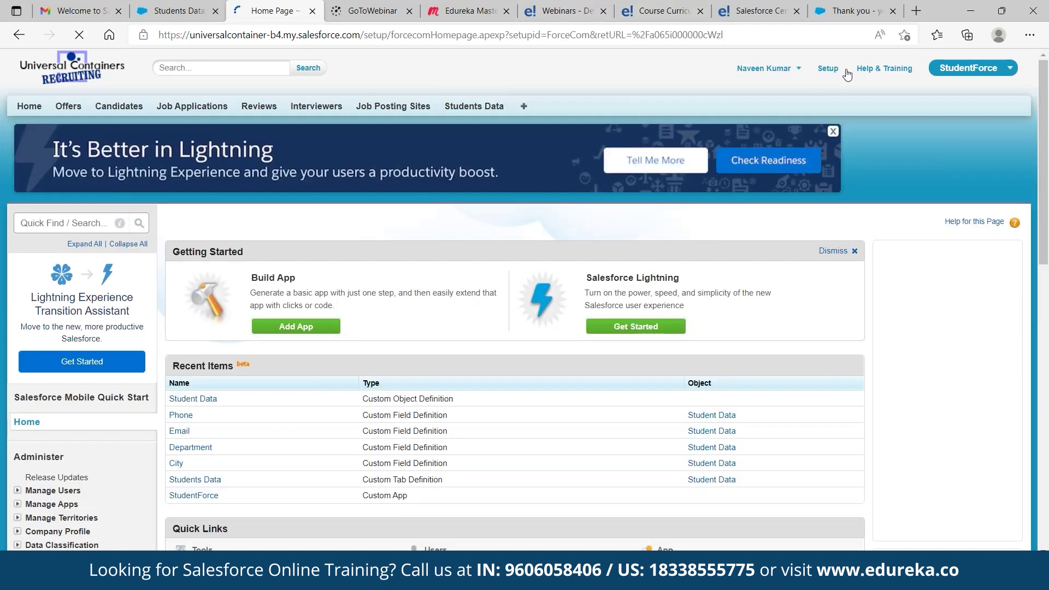
pyautogui.click(66, 223)
pyautogui.write('P')
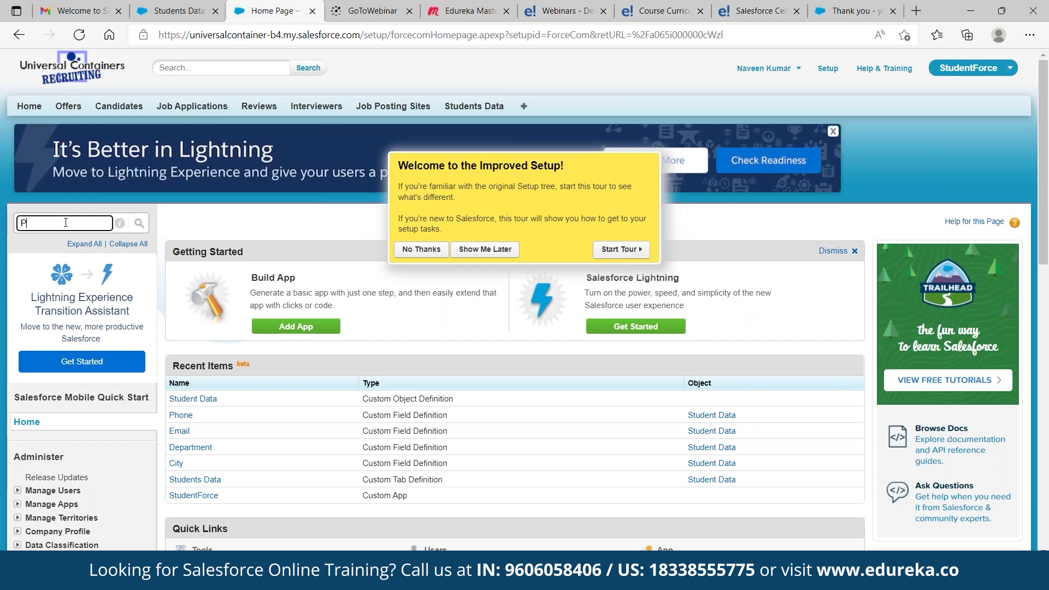
pyautogui.write('rofiles')
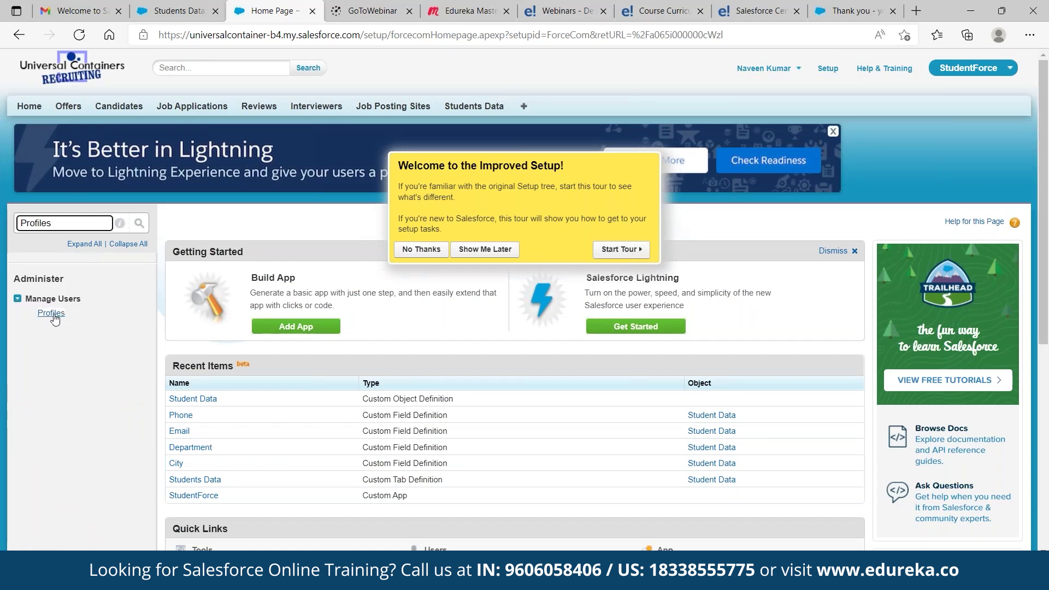
pyautogui.click(51, 313)
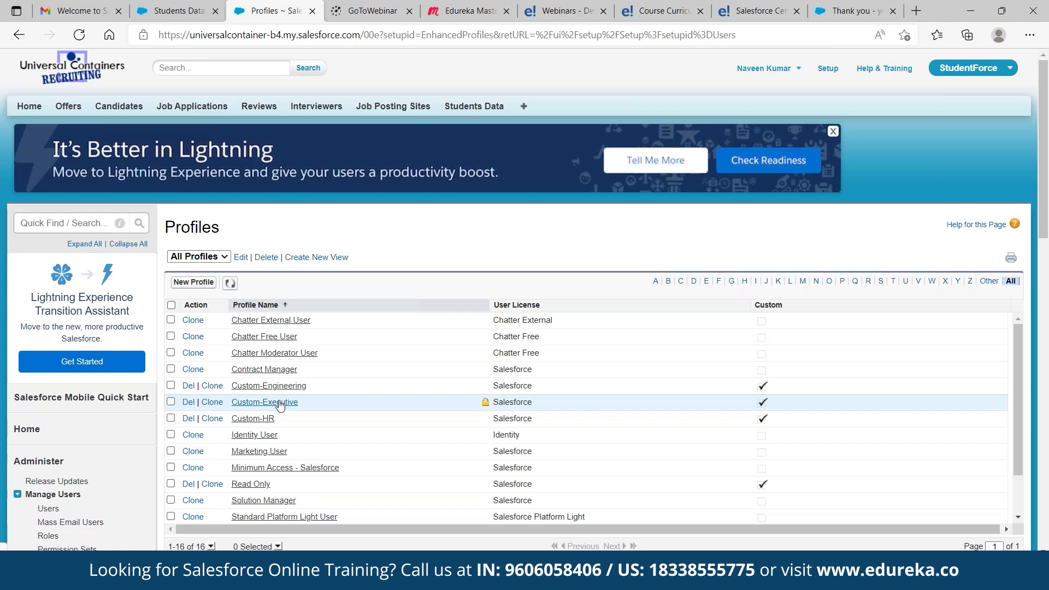
pyautogui.scroll(-1, 280, 407)
pyautogui.scroll(-1, 282, 416)
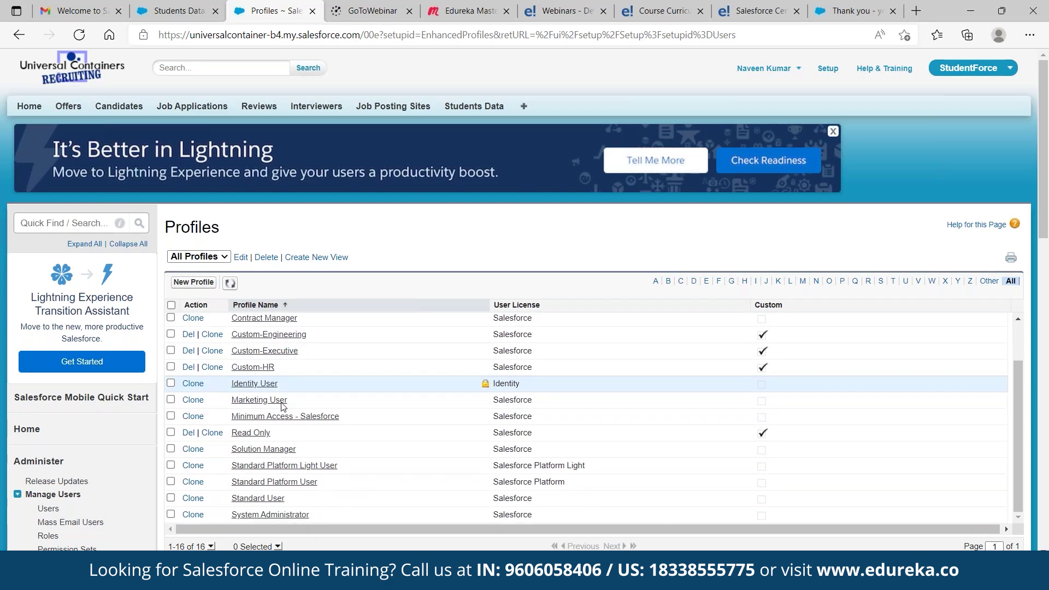
pyautogui.click(285, 515)
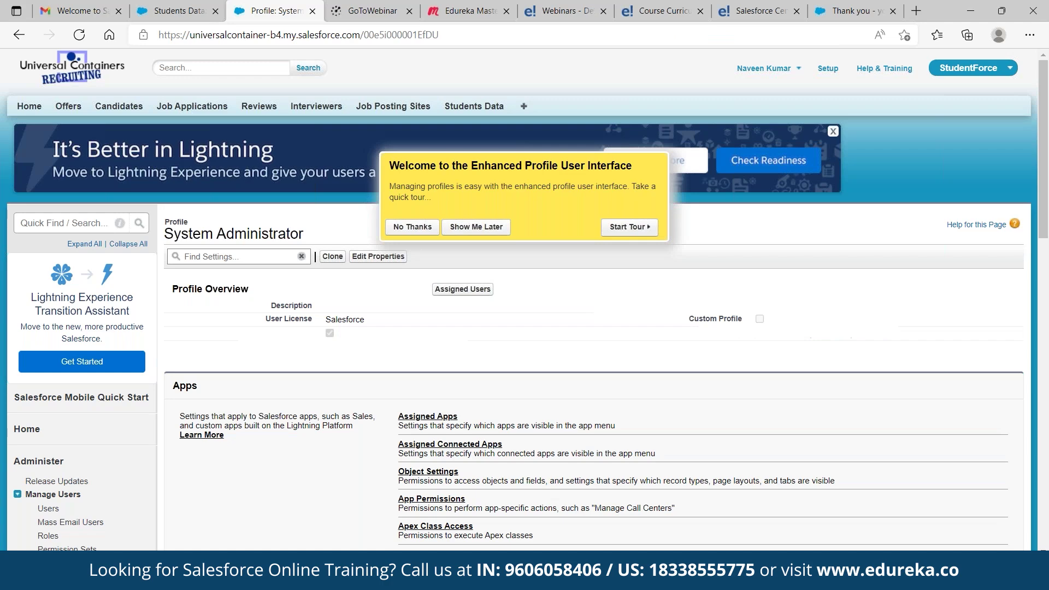
pyautogui.scroll(-8, 451, 336)
pyautogui.scroll(1, 451, 336)
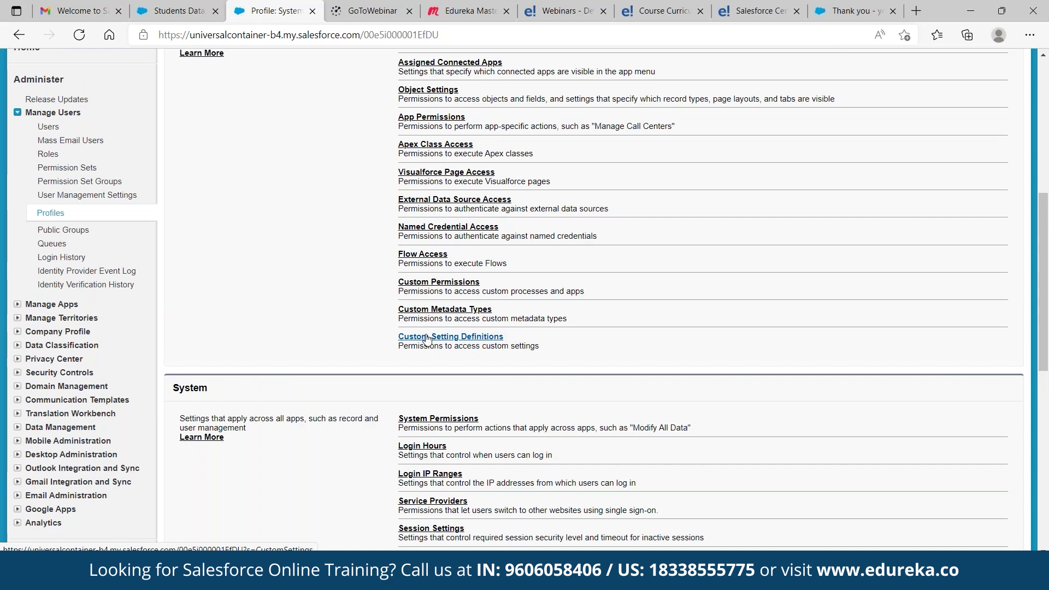
pyautogui.scroll(2, 428, 339)
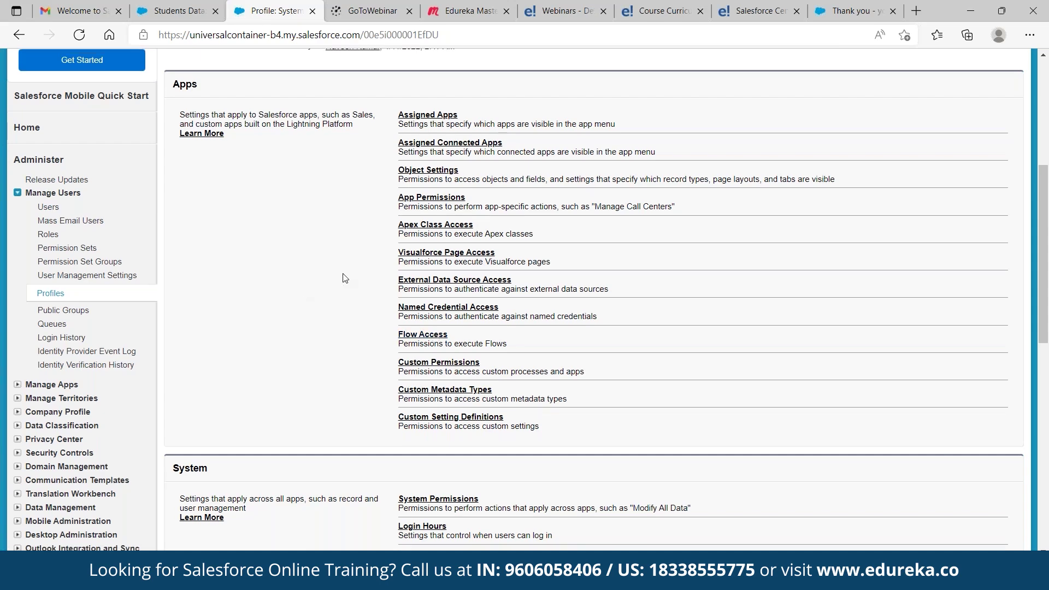
pyautogui.scroll(1, 346, 277)
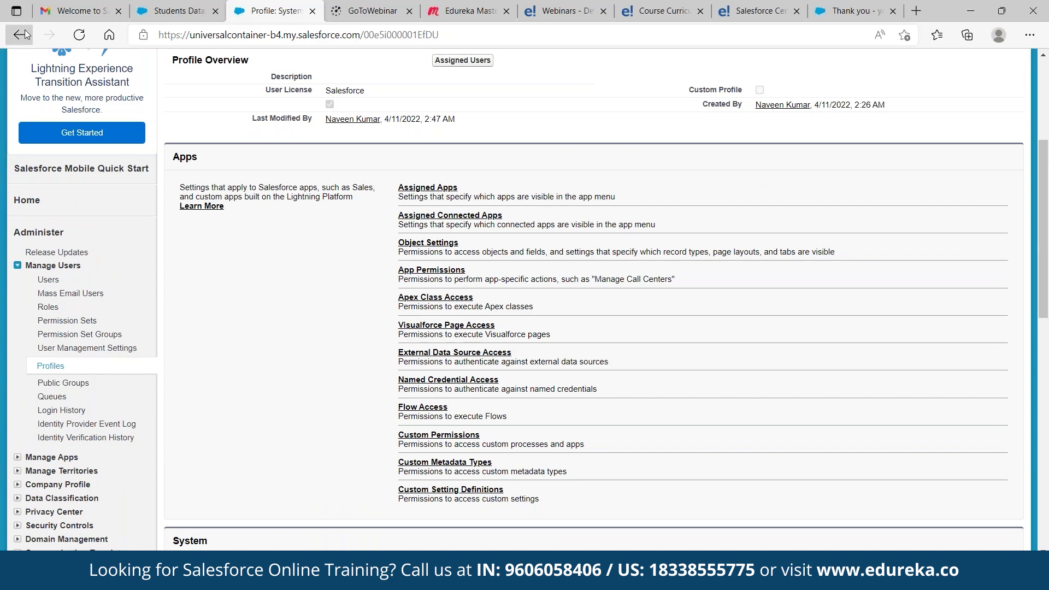
pyautogui.rightClick(24, 36)
pyautogui.rightClick(25, 36)
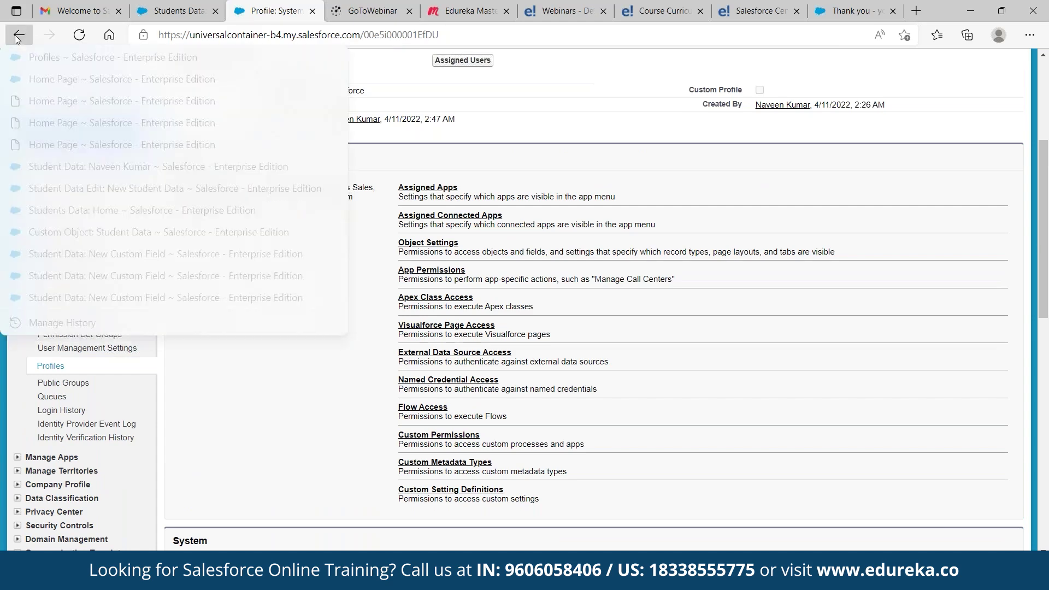
pyautogui.click(23, 34)
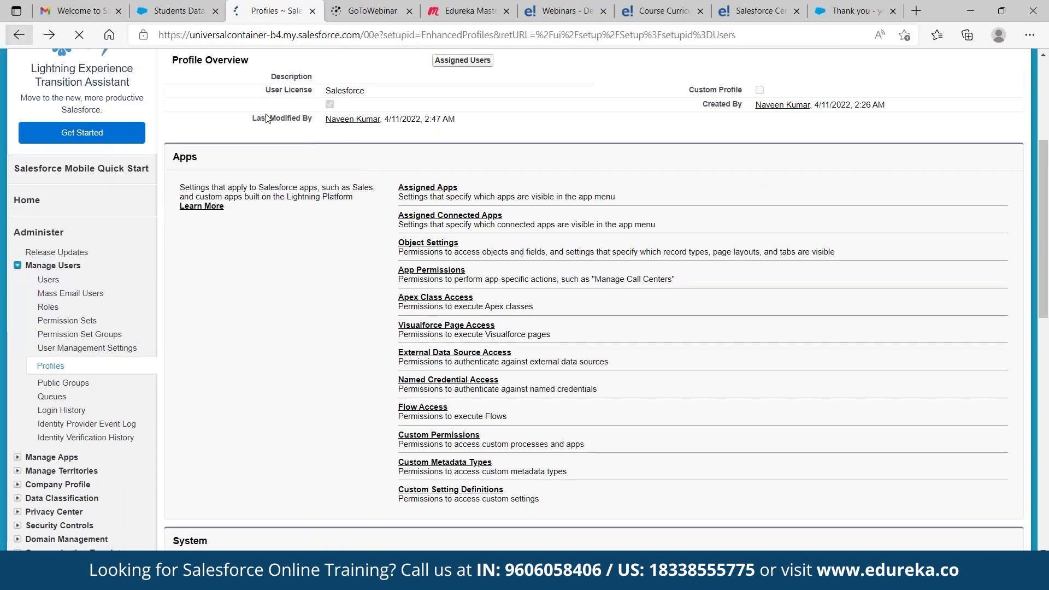
# Start a new profile from the Profiles list to reach the Clone Profile form
pyautogui.scroll(-3, 306, 119)
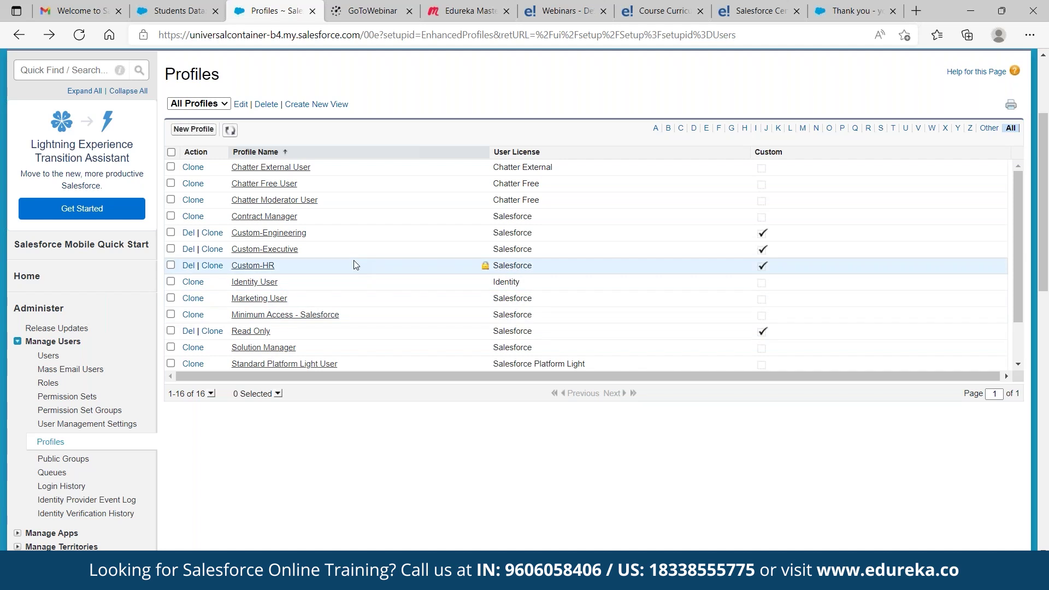
pyautogui.click(195, 131)
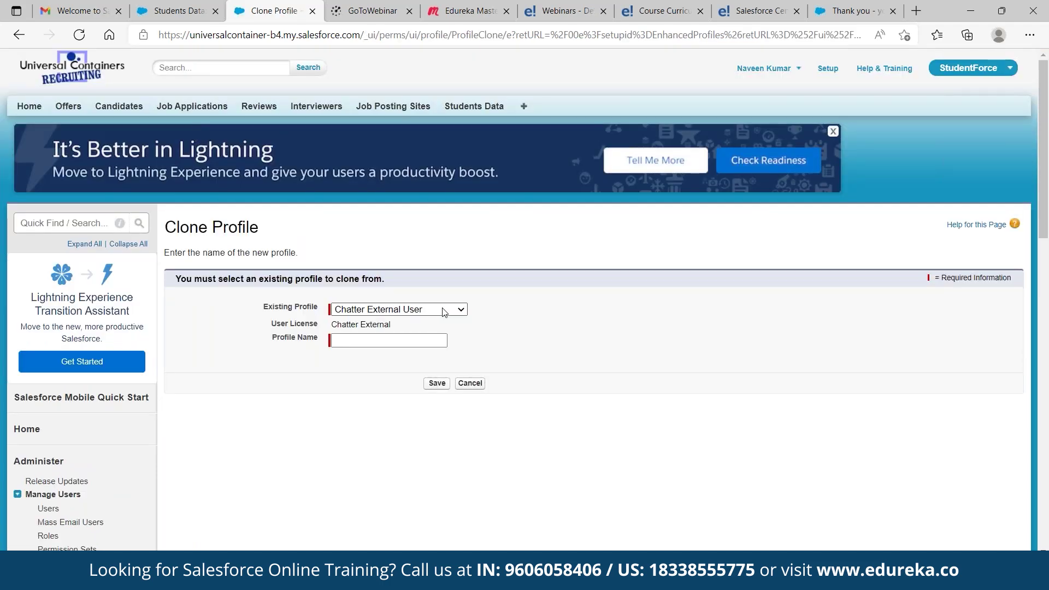
# Clone Custom-HR into a new profile named 'Custome-Recruiter' and save it
pyautogui.click(445, 310)
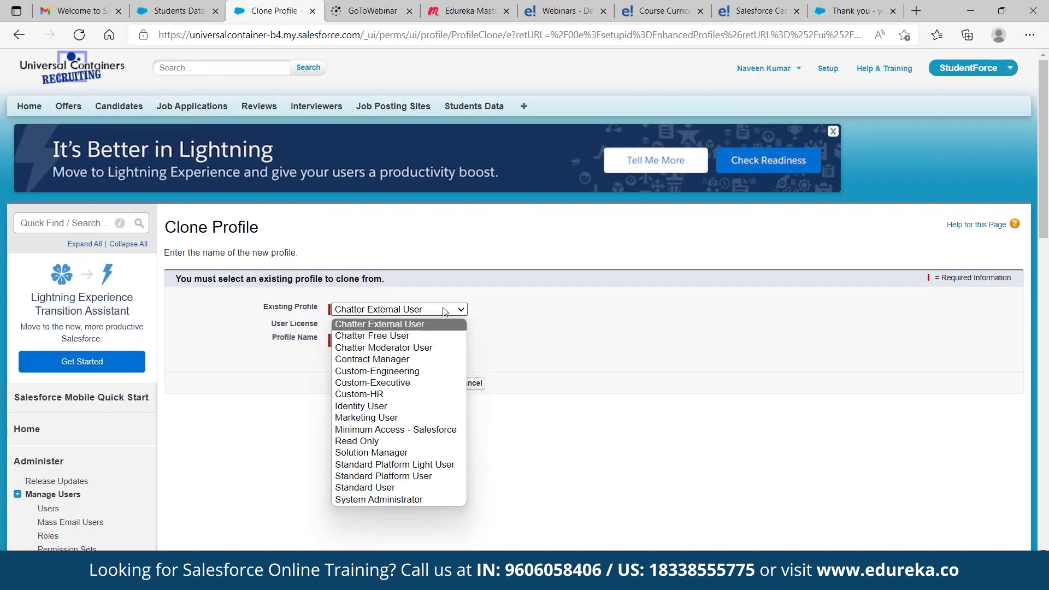
pyautogui.click(425, 394)
pyautogui.click(386, 341)
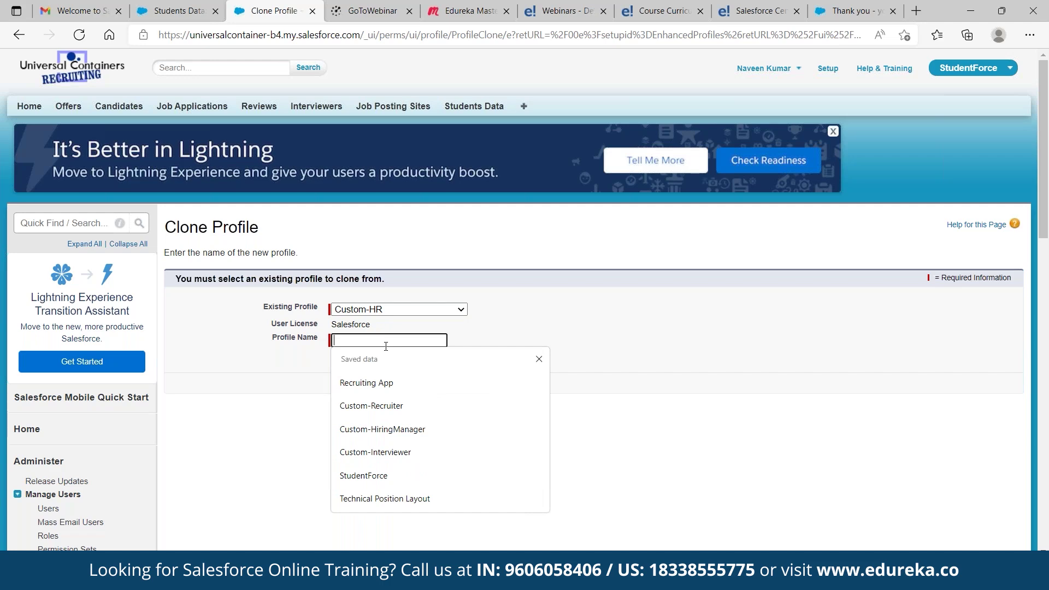
pyautogui.write('Custome')
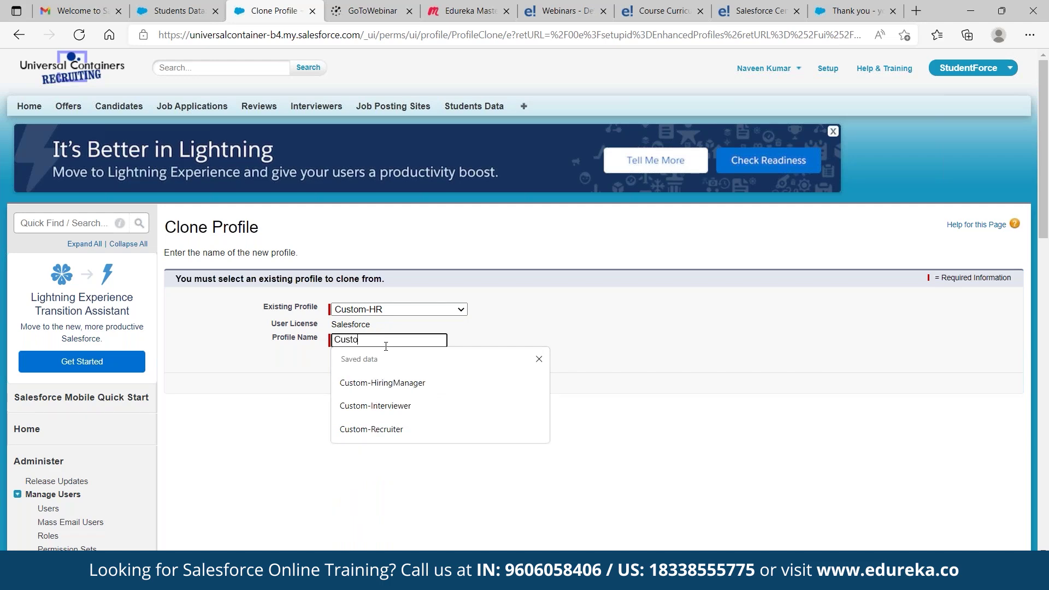
pyautogui.write('ecruiter')
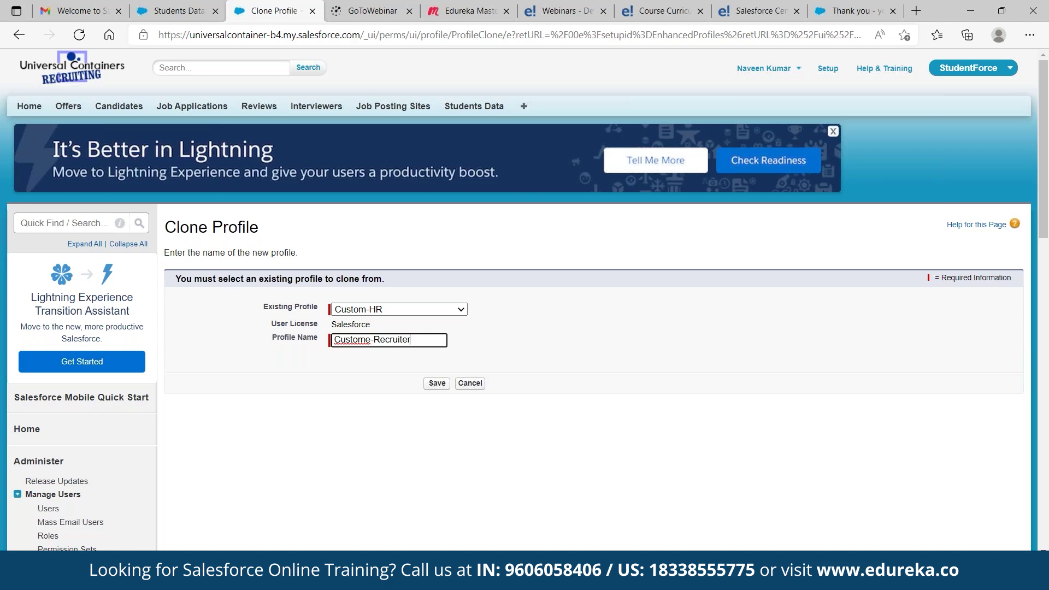
pyautogui.click(437, 384)
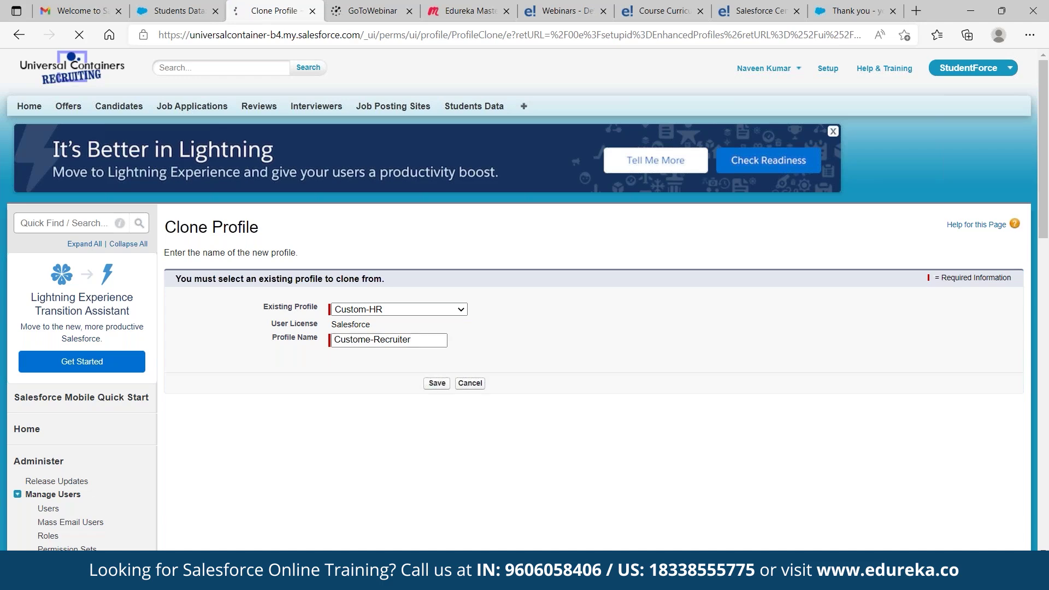